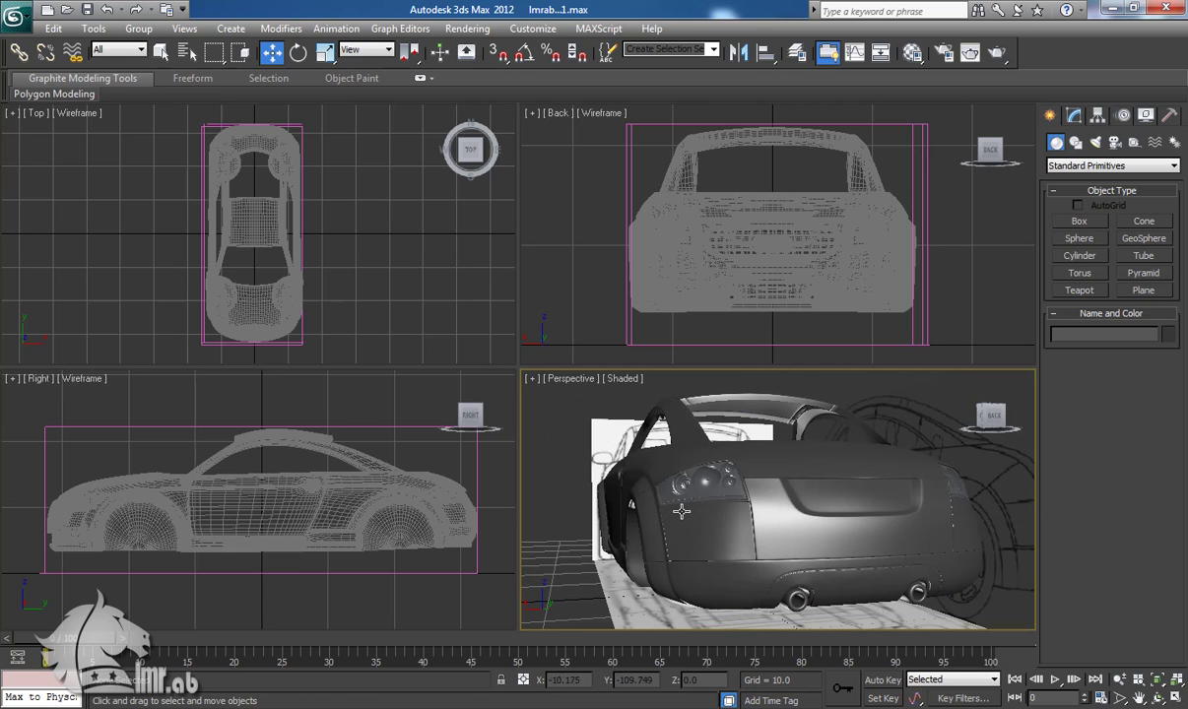
Select the frame surrounding the headlight lenses and display its modifier stack
{"action": "left_click", "coordinate": [698, 481]}
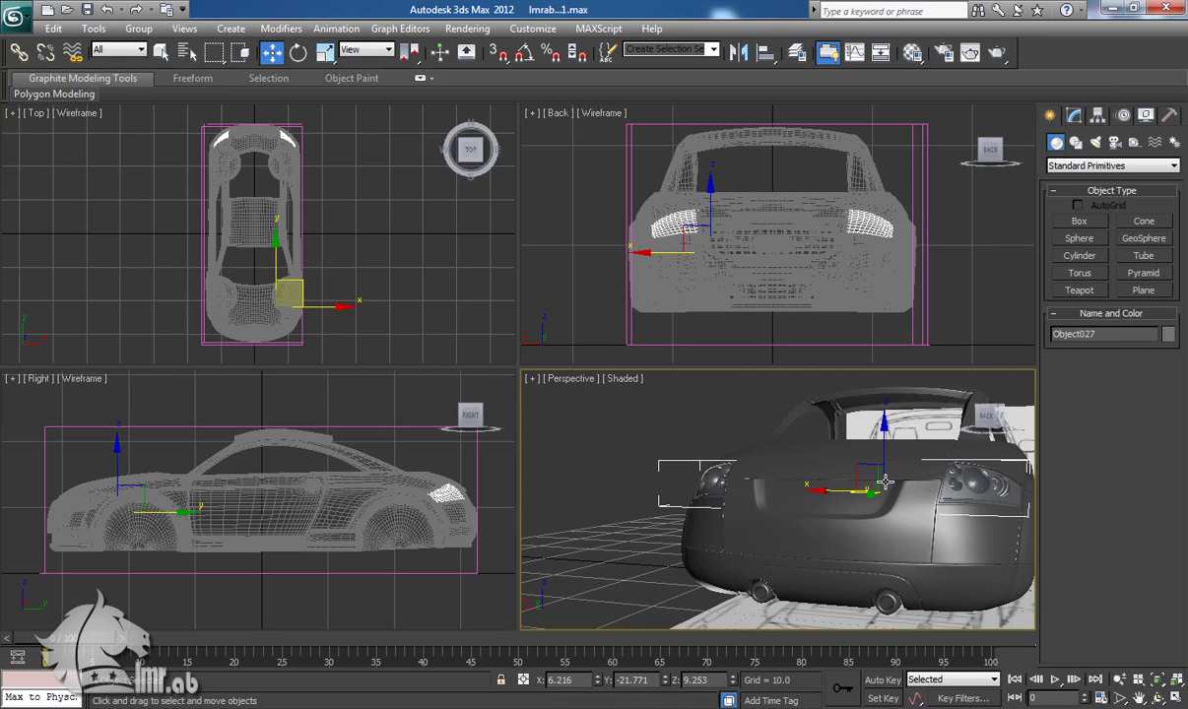
{"action": "middle_click_drag", "start_coordinate": [929, 527], "coordinate": [775, 525], "text": "alt"}
{"action": "scroll", "coordinate": [800, 562], "scroll_direction": "up", "scroll_amount": 5}
{"action": "middle_click_drag", "start_coordinate": [640, 587], "coordinate": [748, 523], "text": "alt"}
{"action": "scroll", "coordinate": [726, 530], "scroll_direction": "down", "scroll_amount": 5}
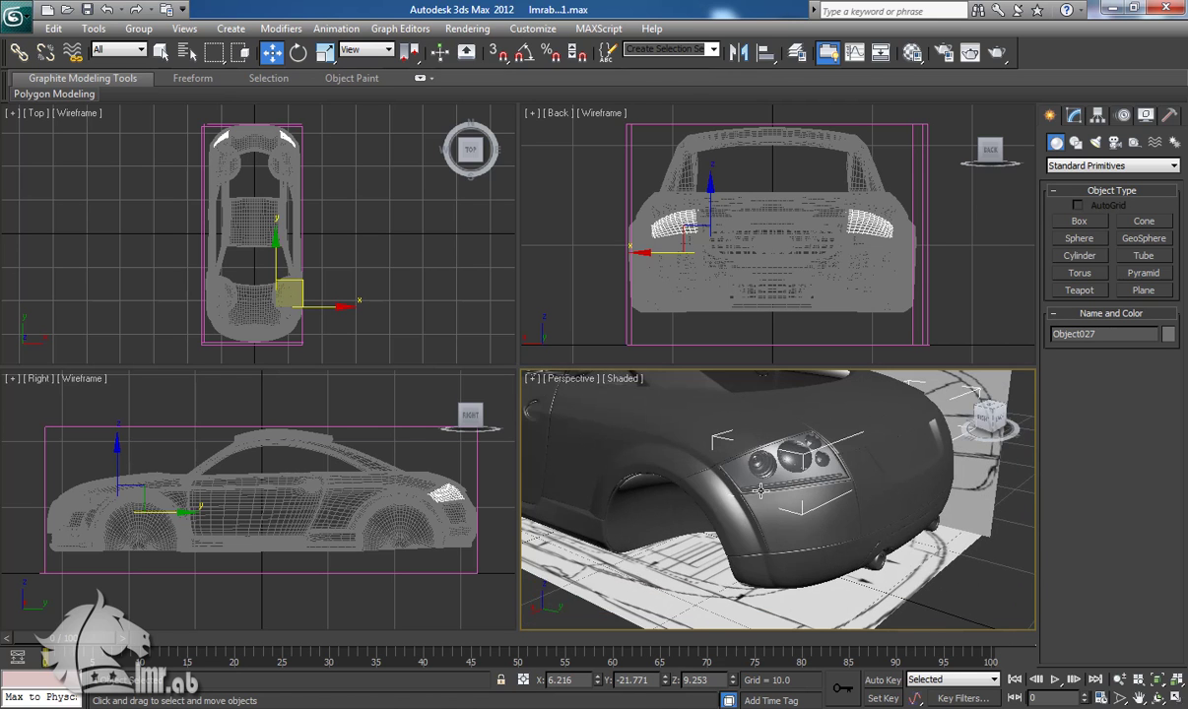
{"action": "left_click", "coordinate": [760, 491]}
{"action": "key", "text": "z"}
{"action": "left_click", "coordinate": [1074, 117]}
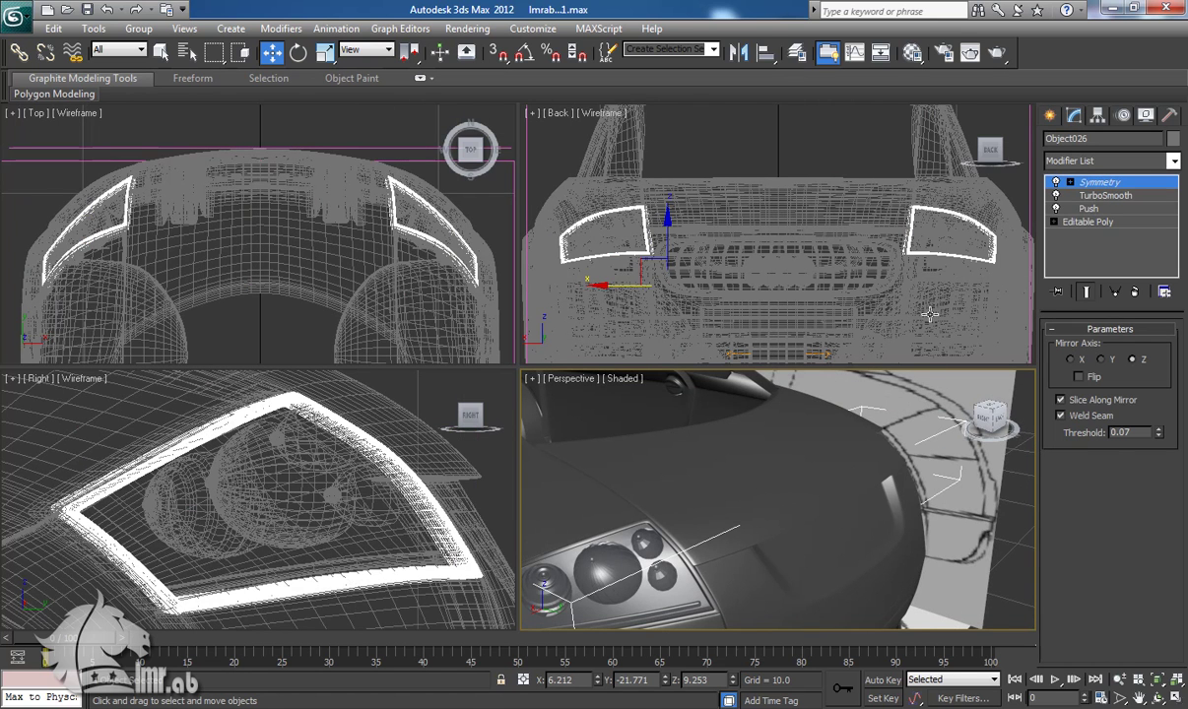
{"action": "middle_click_drag", "start_coordinate": [705, 531], "coordinate": [880, 472]}
{"action": "scroll", "coordinate": [801, 469], "scroll_direction": "up", "scroll_amount": 3}
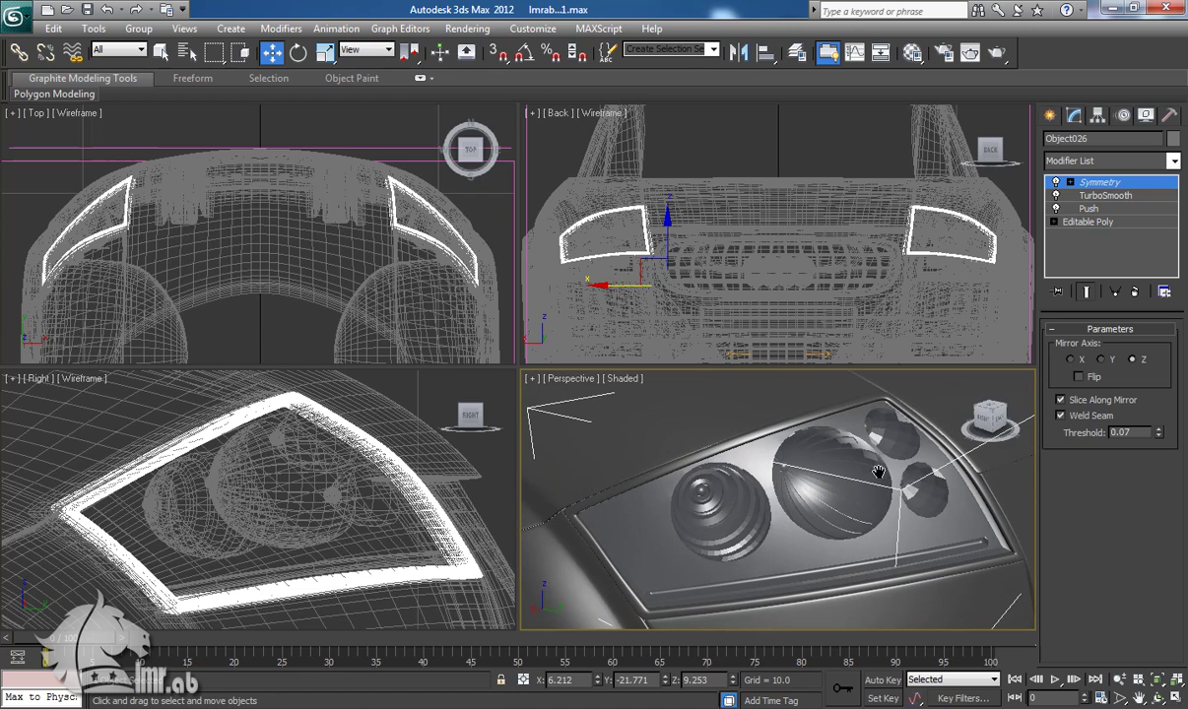
Compare the headlight frame with its Push modifier switched off and on
{"action": "left_click", "coordinate": [1056, 209]}
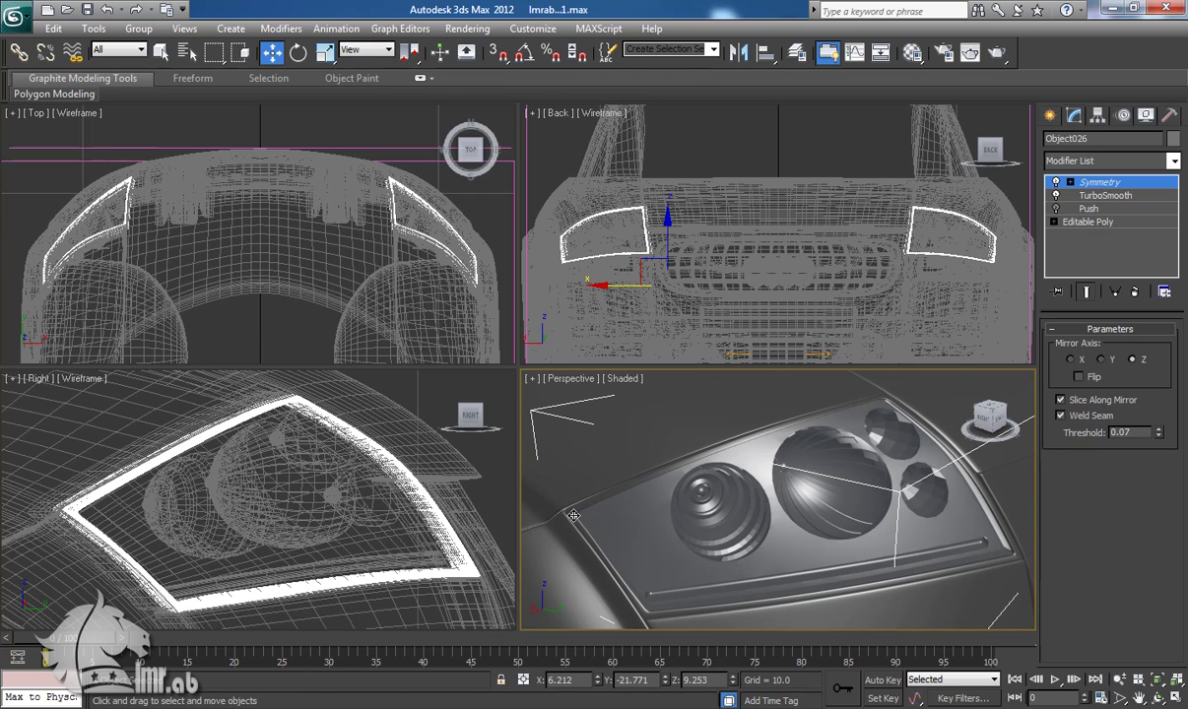
{"action": "scroll", "coordinate": [572, 513], "scroll_direction": "up", "scroll_amount": 5}
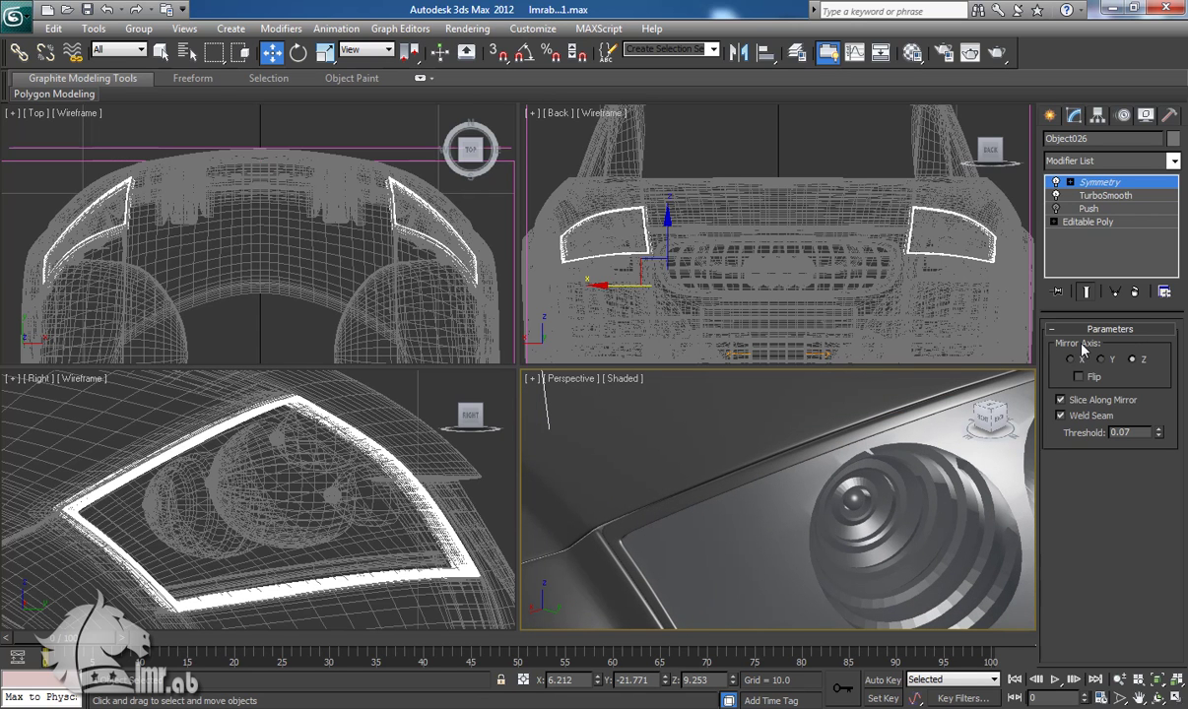
{"action": "left_click", "coordinate": [1056, 209]}
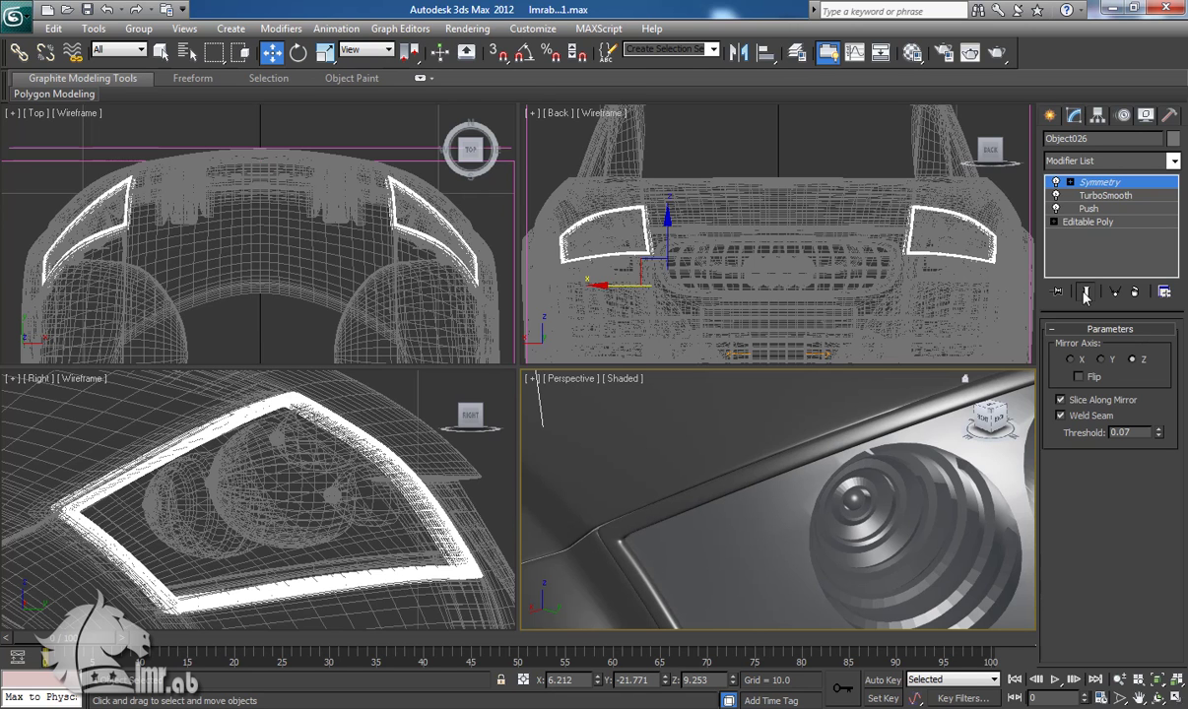
{"action": "left_click", "coordinate": [1056, 209]}
{"action": "middle_click_drag", "start_coordinate": [892, 567], "coordinate": [789, 551], "text": "alt"}
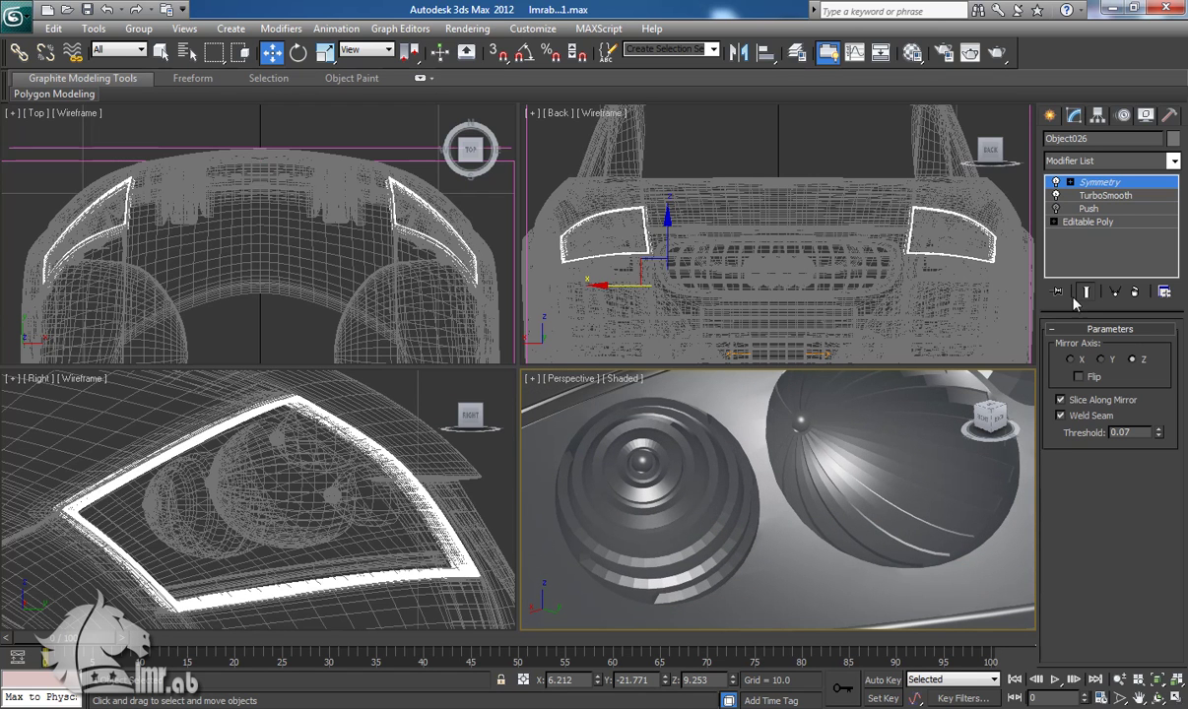
{"action": "left_click", "coordinate": [1056, 209]}
{"action": "scroll", "coordinate": [818, 588], "scroll_direction": "down", "scroll_amount": 10}
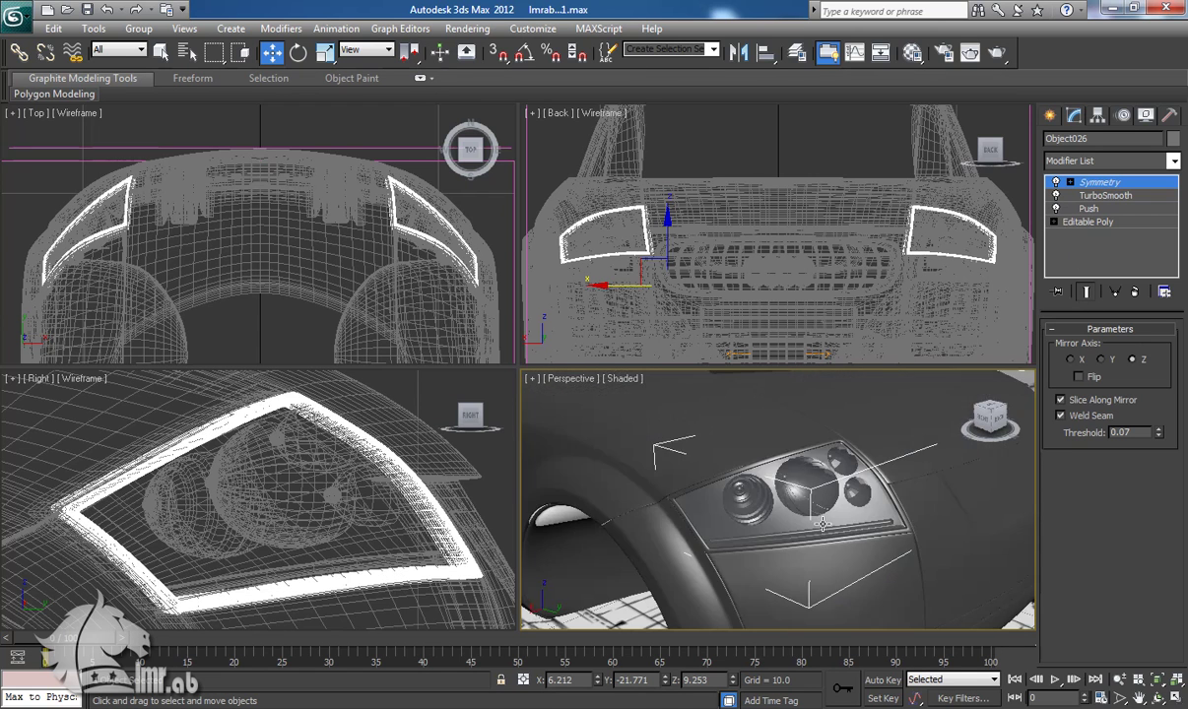
Select the front bumper and switch to edge editing at its Editable Poly level
{"action": "middle_click_drag", "start_coordinate": [772, 561], "coordinate": [734, 553], "text": "alt"}
{"action": "scroll", "coordinate": [824, 541], "scroll_direction": "up", "scroll_amount": 8}
{"action": "left_click", "coordinate": [628, 540]}
{"action": "middle_click_drag", "start_coordinate": [627, 540], "coordinate": [666, 556]}
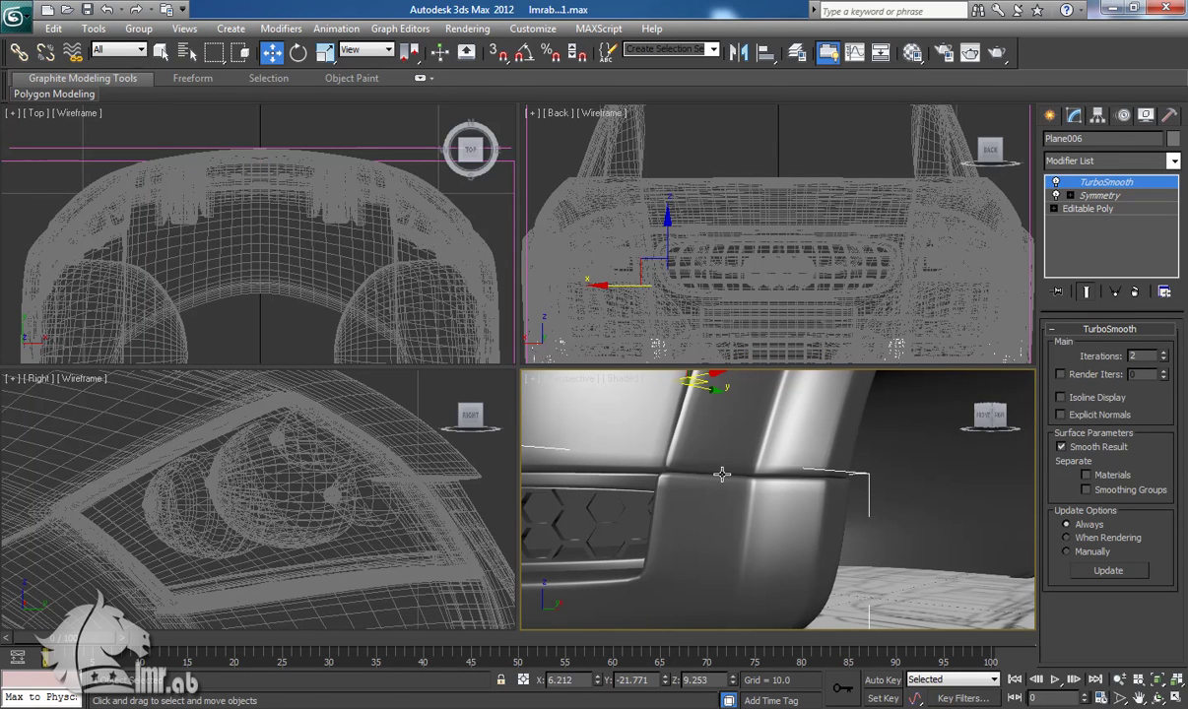
{"action": "left_click", "coordinate": [1090, 209]}
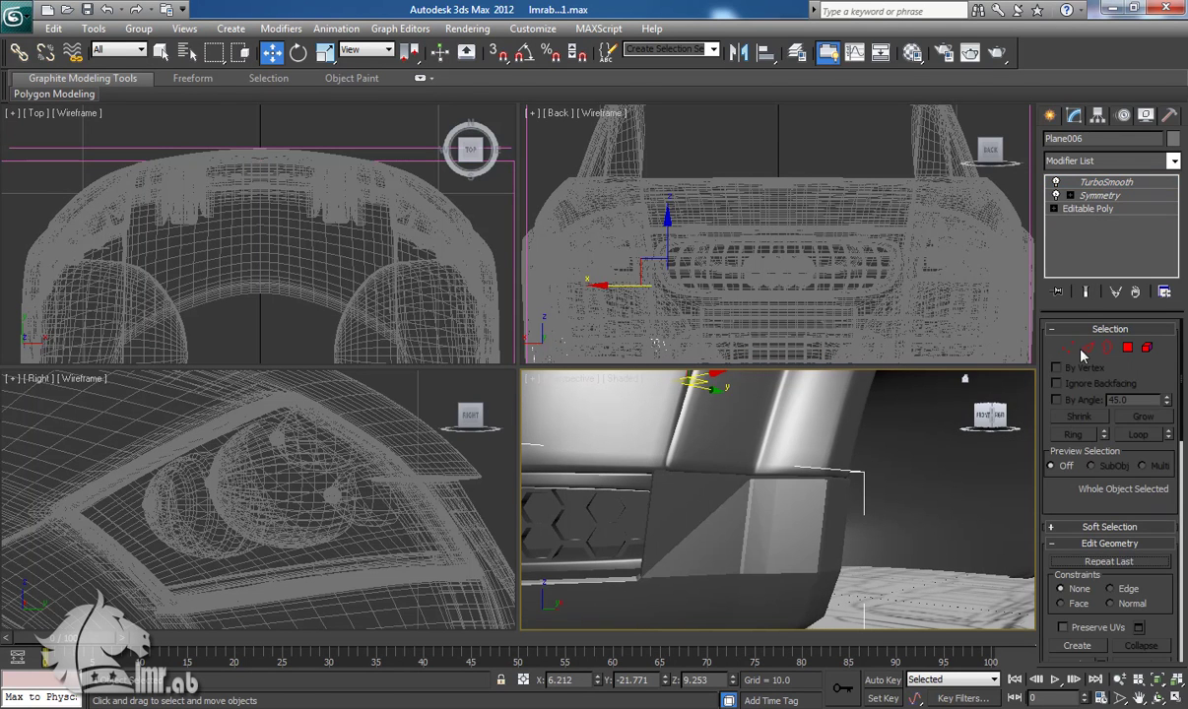
{"action": "left_click", "coordinate": [629, 515]}
{"action": "left_click", "coordinate": [775, 517]}
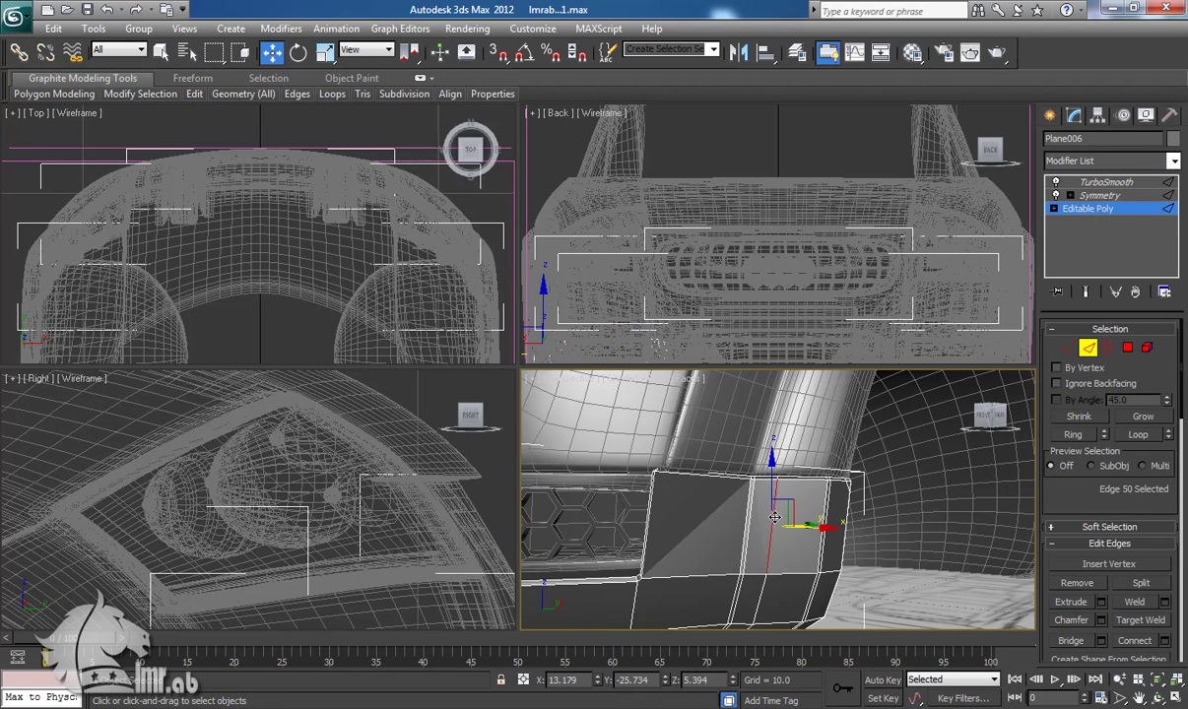
{"action": "key", "text": "alt+r"}
{"action": "mouse_move", "coordinate": [783, 549]}
{"action": "middle_mouse_down", "text": "alt"}
{"action": "mouse_move", "coordinate": [600, 559]}
{"action": "mouse_move", "coordinate": [741, 562]}
{"action": "mouse_move", "coordinate": [645, 508]}
{"action": "mouse_move", "coordinate": [644, 553]}
{"action": "mouse_move", "coordinate": [745, 563]}
{"action": "mouse_move", "coordinate": [781, 554]}
{"action": "middle_mouse_up", "text": "alt"}
Remove the edge loop wrapping the upper corner of the front bumper's side, beside the wheel arch
{"action": "left_click", "coordinate": [763, 461]}
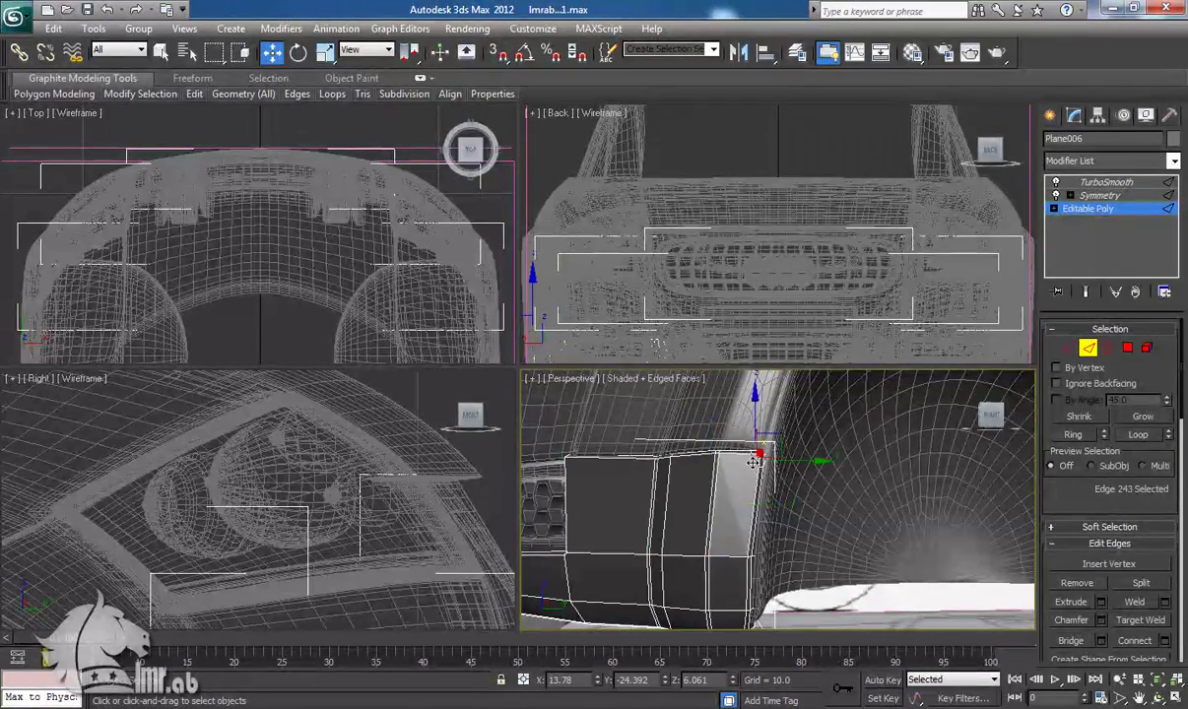
{"action": "key", "text": "z"}
{"action": "double_click", "coordinate": [746, 428]}
{"action": "middle_click_drag", "start_coordinate": [731, 533], "coordinate": [840, 548], "text": "alt"}
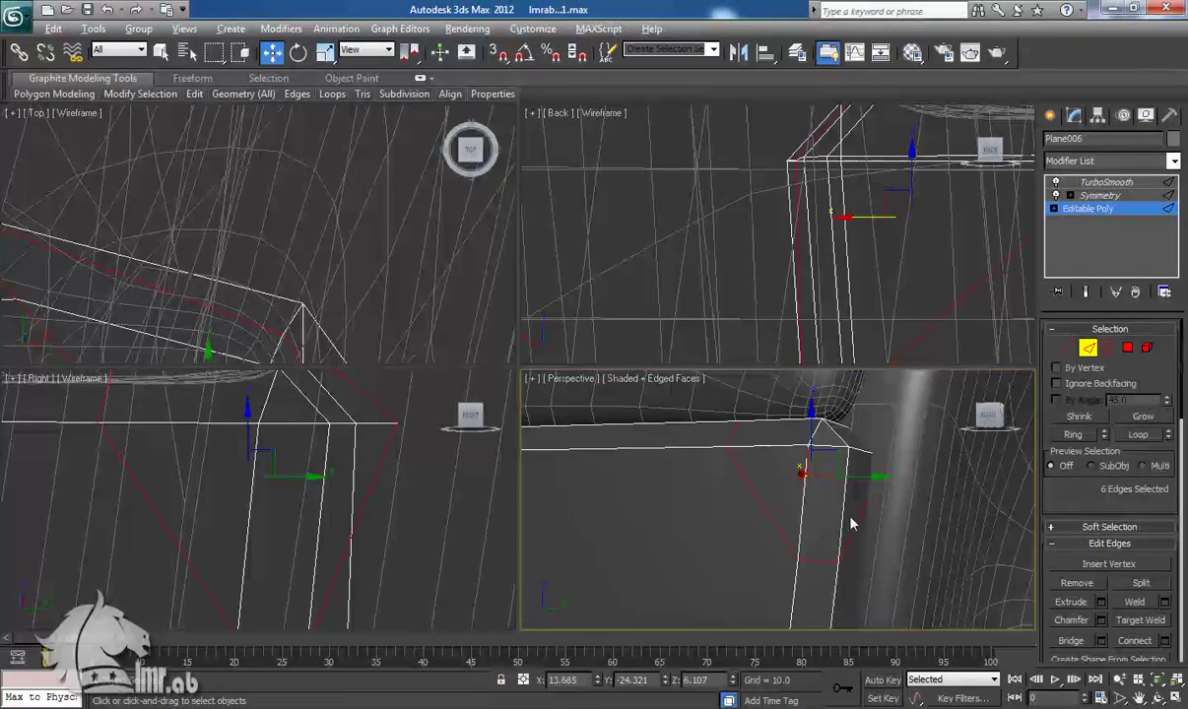
{"action": "key", "text": "F3"}
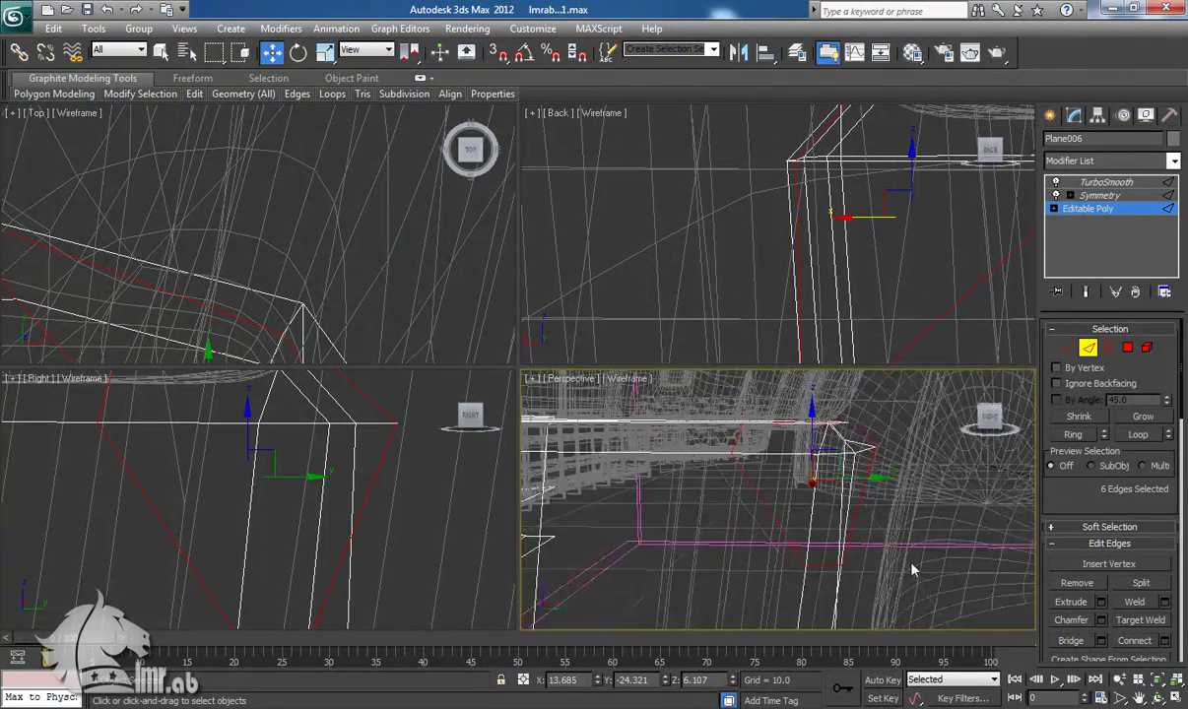
{"action": "key", "text": "F3"}
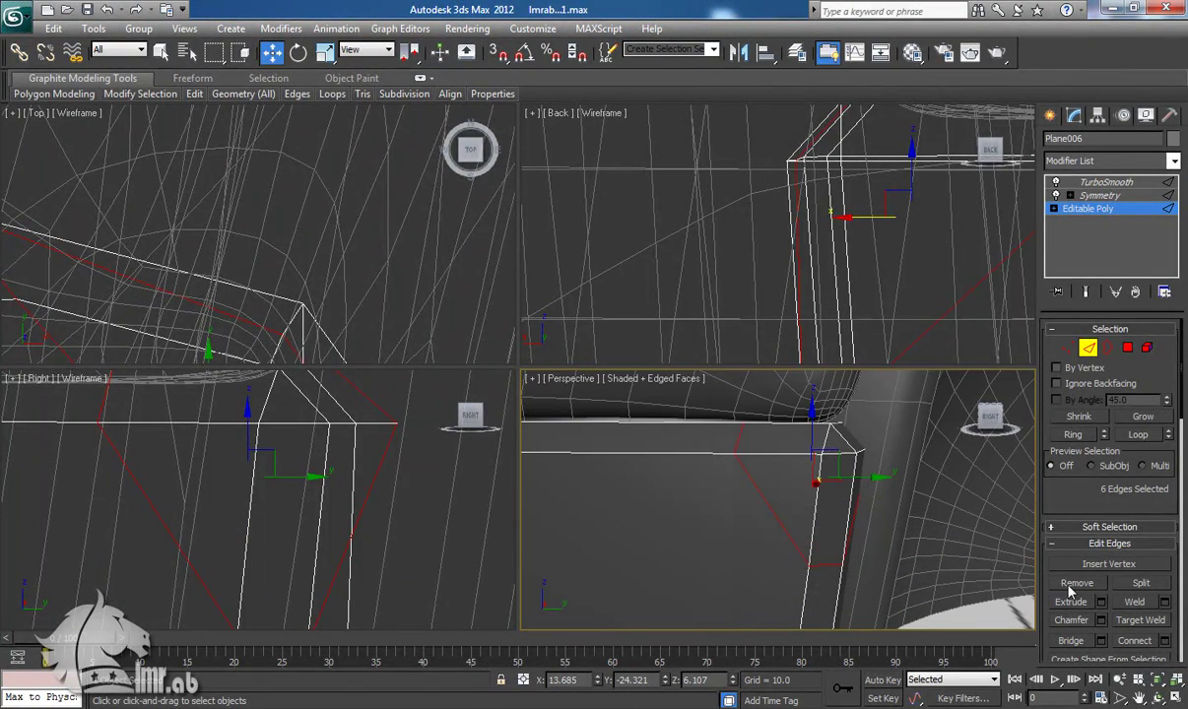
{"action": "left_click", "coordinate": [1076, 583]}
Remove the four leftover vertices where the deleted edge loop crossed the bumper's upper corner
{"action": "left_click", "coordinate": [1067, 349]}
{"action": "left_click", "coordinate": [830, 430]}
{"action": "key", "text": "F3"}
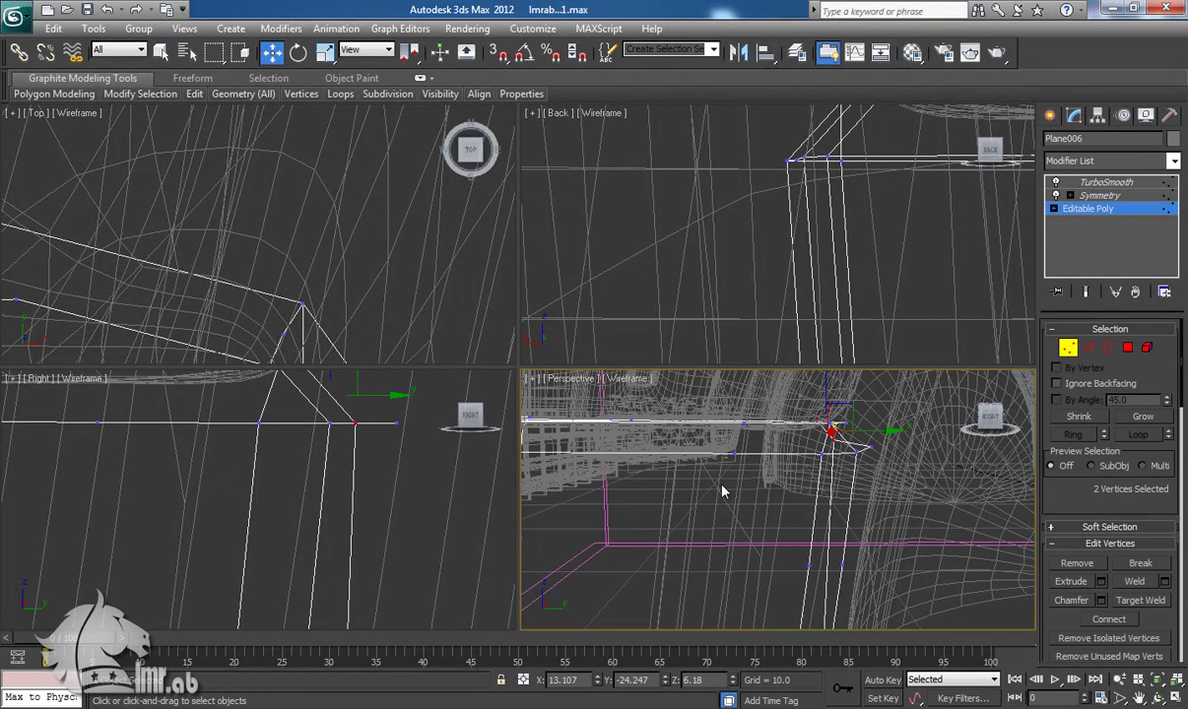
{"action": "left_click_drag", "start_coordinate": [775, 545], "coordinate": [1033, 596], "text": "ctrl"}
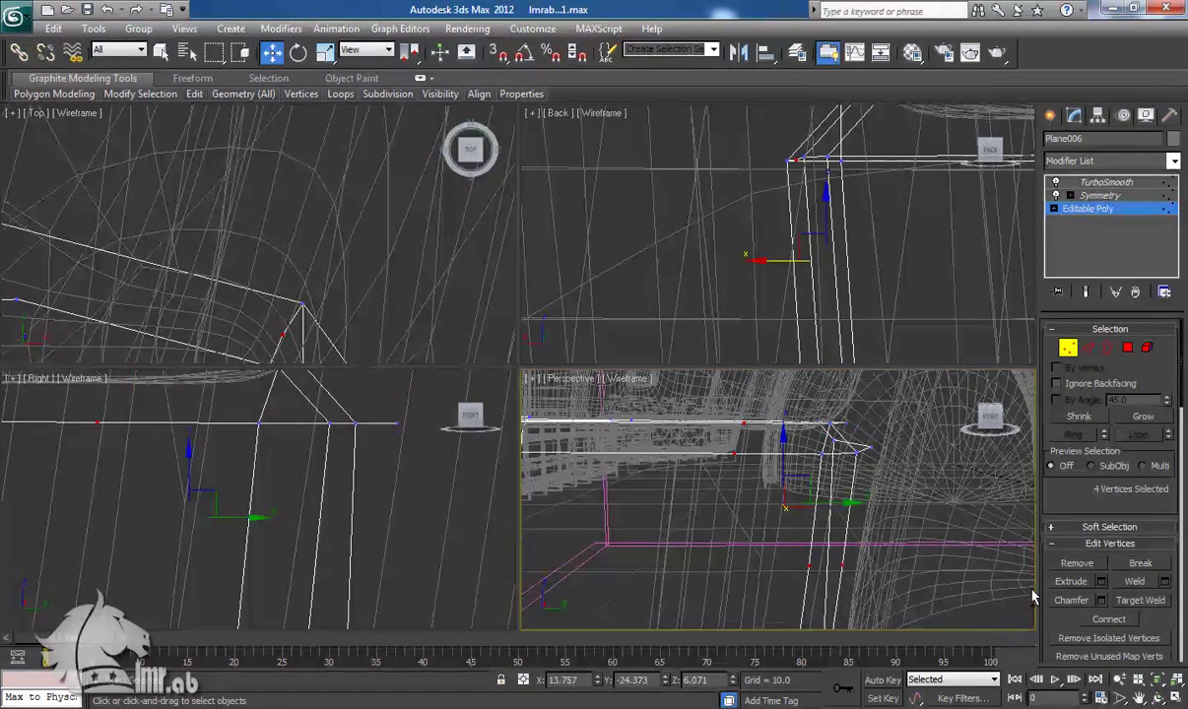
{"action": "left_click", "coordinate": [1060, 569]}
Remove the three remaining stray vertices along the bumper side's upper border
{"action": "middle_click_drag", "start_coordinate": [930, 583], "coordinate": [905, 583], "text": "alt"}
{"action": "middle_click_drag", "start_coordinate": [695, 572], "coordinate": [1114, 568]}
{"action": "scroll", "coordinate": [844, 479], "scroll_direction": "down", "scroll_amount": 3}
{"action": "mouse_move", "coordinate": [781, 523]}
{"action": "middle_mouse_down", "text": "alt"}
{"action": "mouse_move", "coordinate": [772, 515]}
{"action": "mouse_move", "coordinate": [764, 533]}
{"action": "middle_mouse_up", "text": "alt"}
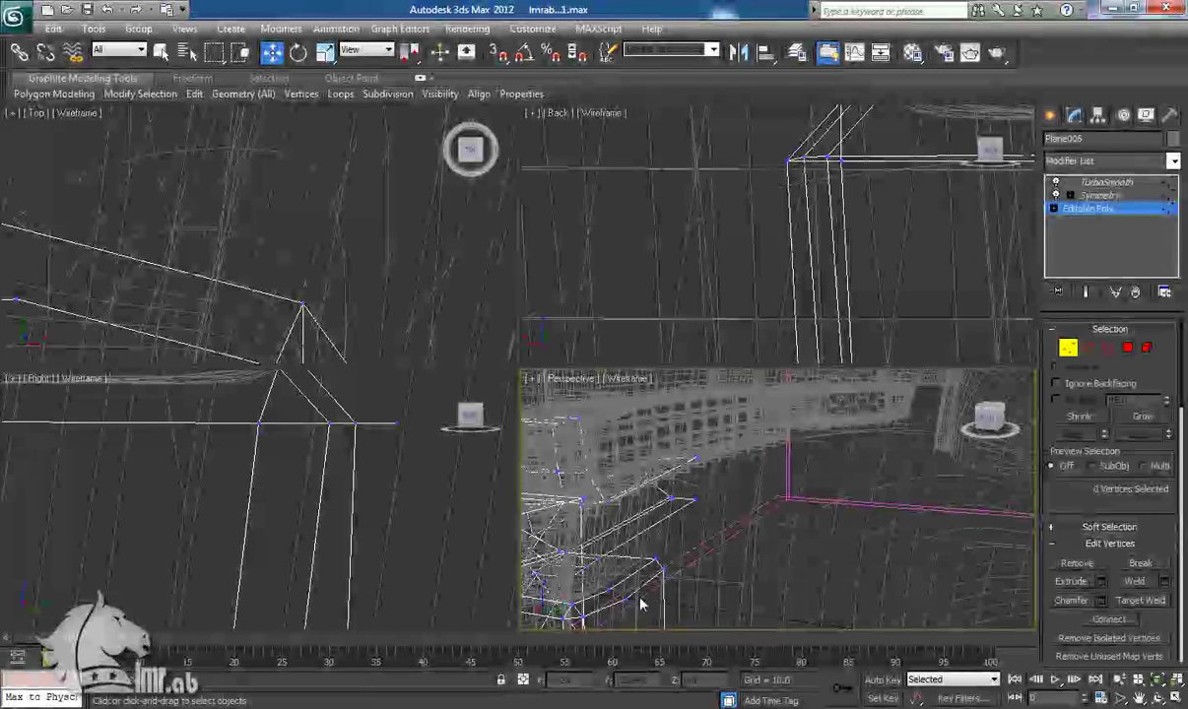
{"action": "left_click_drag", "start_coordinate": [634, 609], "coordinate": [635, 611]}
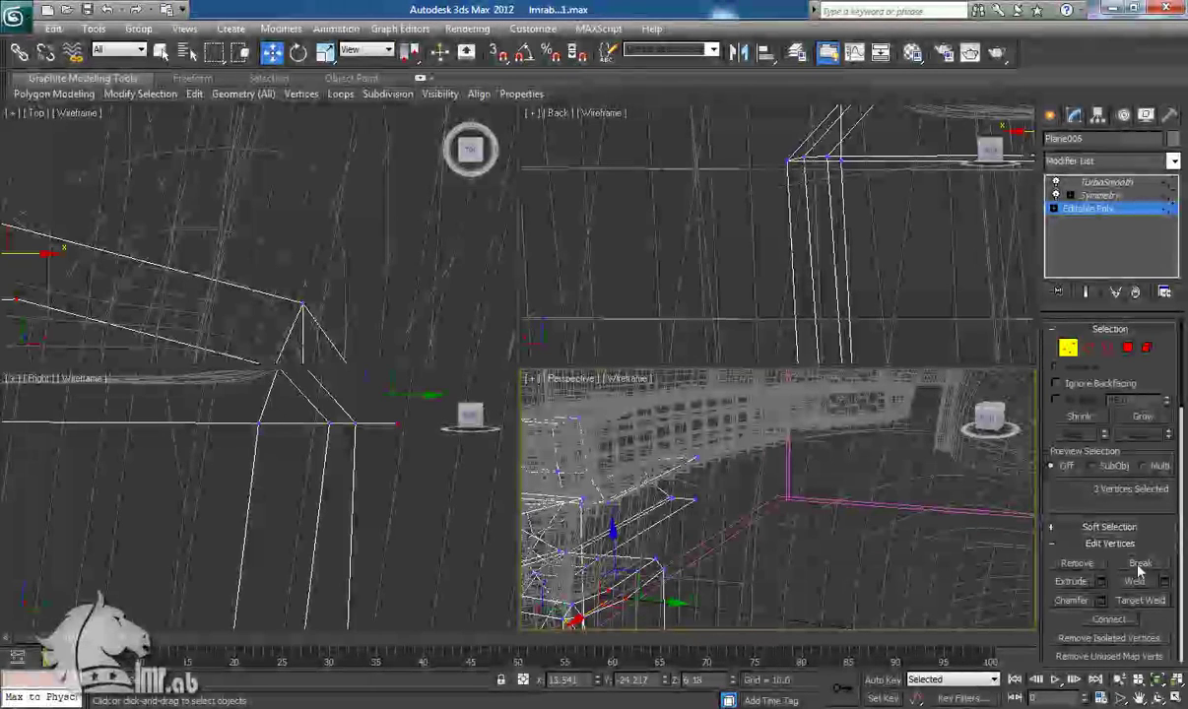
{"action": "left_click", "coordinate": [1081, 568]}
Select the ring of vertical edges running around the front bumper's side section
{"action": "middle_click_drag", "start_coordinate": [777, 547], "coordinate": [948, 380]}
{"action": "key", "text": "F3"}
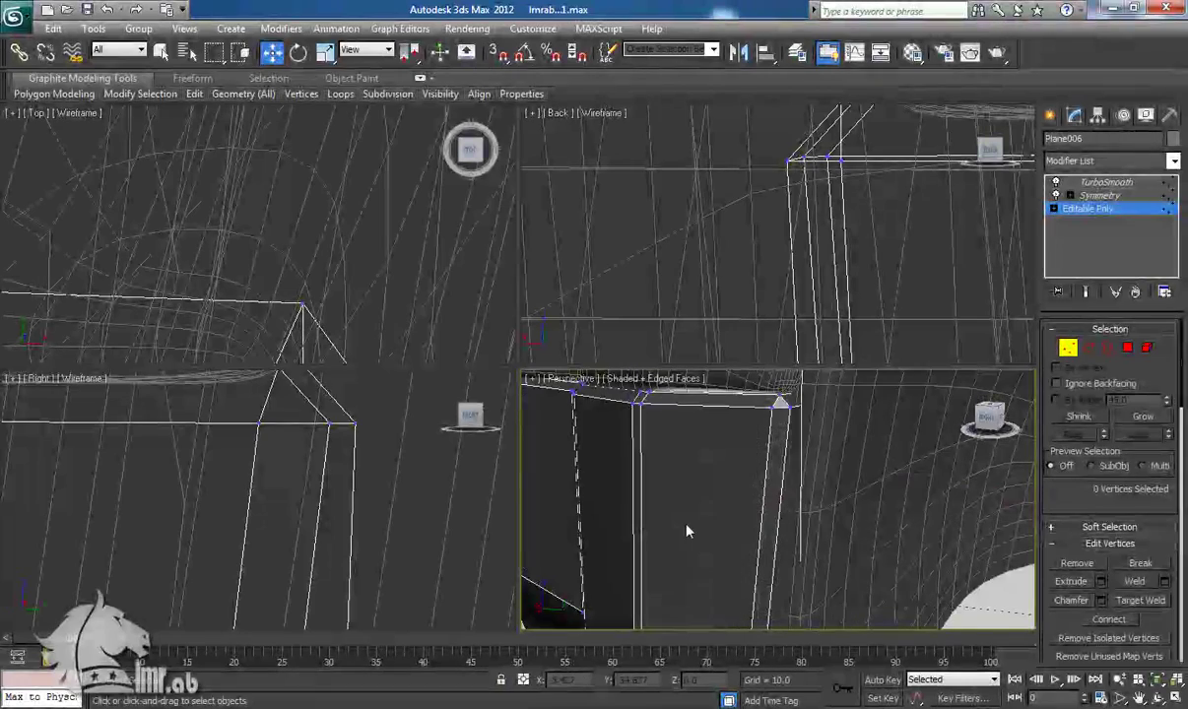
{"action": "key", "text": "2"}
{"action": "left_click", "coordinate": [767, 496]}
{"action": "key", "text": "alt+r"}
{"action": "key", "text": "z"}
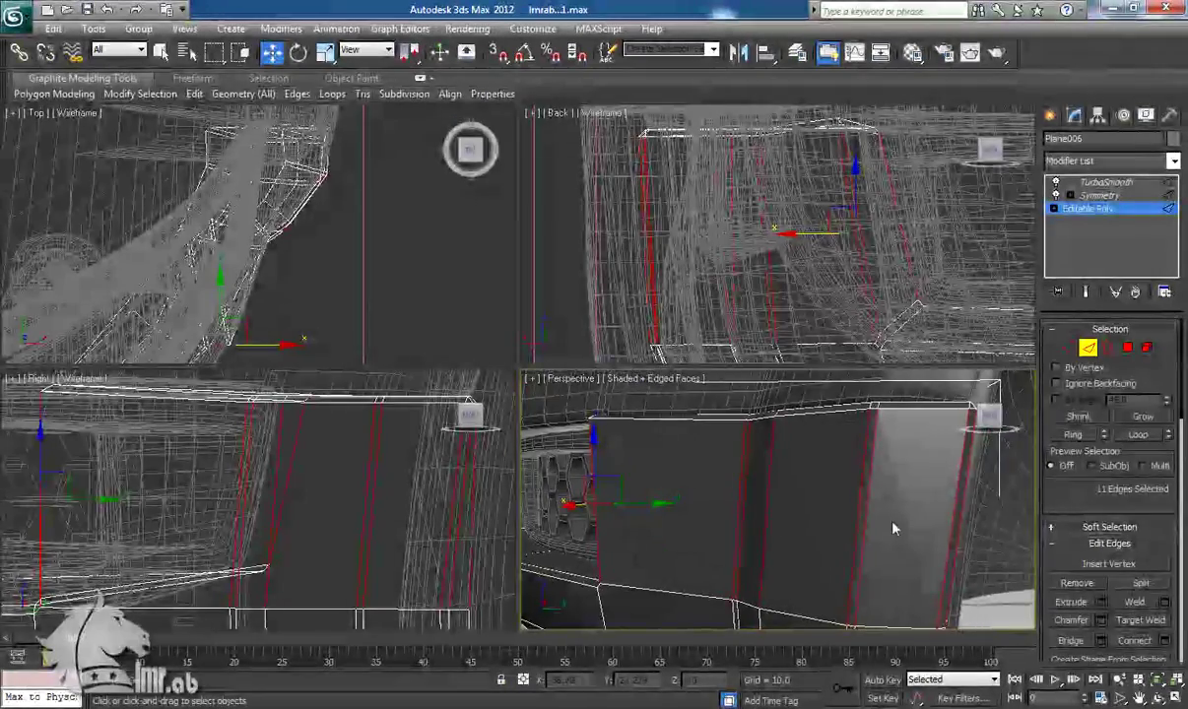
Set Connect Edges on the selected ring to one segment, pinch 100 and slide -318, and dismiss the preview
{"action": "left_click", "coordinate": [1165, 642]}
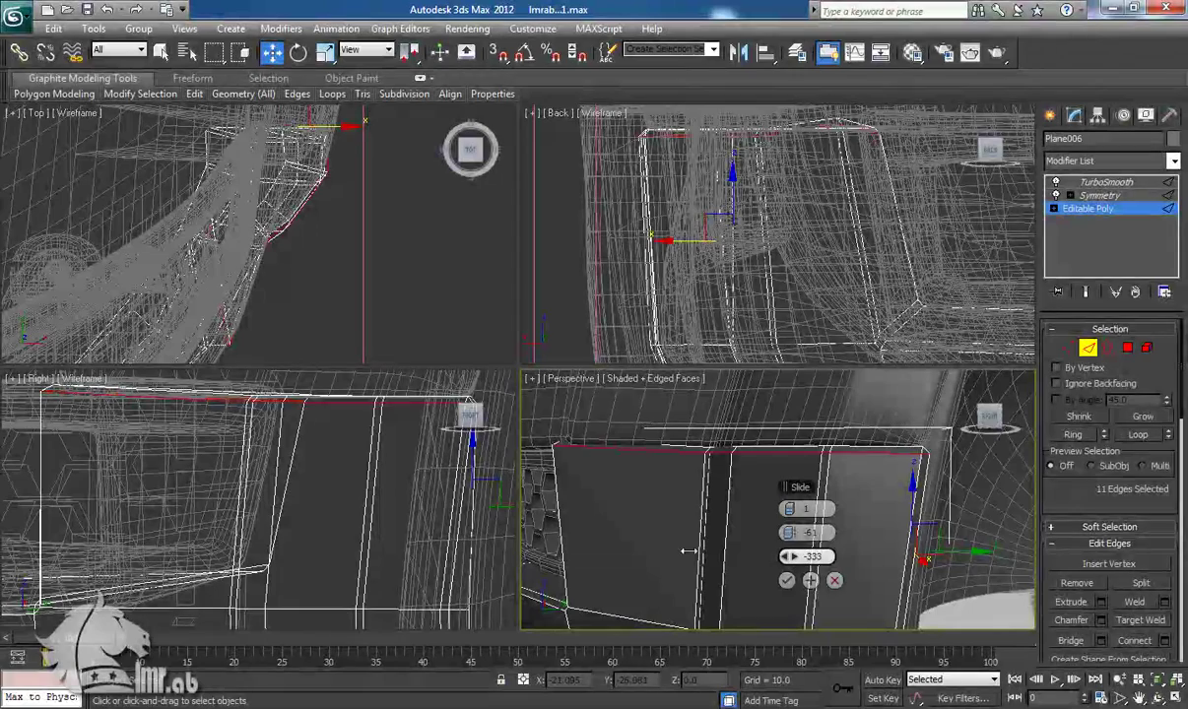
{"action": "left_click", "coordinate": [836, 581]}
{"action": "mouse_move", "coordinate": [851, 580]}
{"action": "middle_mouse_down"}
{"action": "mouse_move", "coordinate": [844, 552]}
{"action": "mouse_move", "coordinate": [767, 559]}
{"action": "mouse_move", "coordinate": [729, 537]}
{"action": "mouse_move", "coordinate": [770, 540]}
{"action": "mouse_move", "coordinate": [702, 544]}
{"action": "mouse_move", "coordinate": [766, 532]}
{"action": "mouse_move", "coordinate": [934, 564]}
{"action": "mouse_move", "coordinate": [870, 563]}
{"action": "mouse_move", "coordinate": [942, 513]}
{"action": "mouse_move", "coordinate": [862, 520]}
{"action": "mouse_move", "coordinate": [929, 530]}
{"action": "mouse_move", "coordinate": [851, 522]}
{"action": "mouse_move", "coordinate": [831, 544]}
{"action": "middle_mouse_up"}
{"action": "key", "text": "F3"}
{"action": "left_click", "coordinate": [1164, 642]}
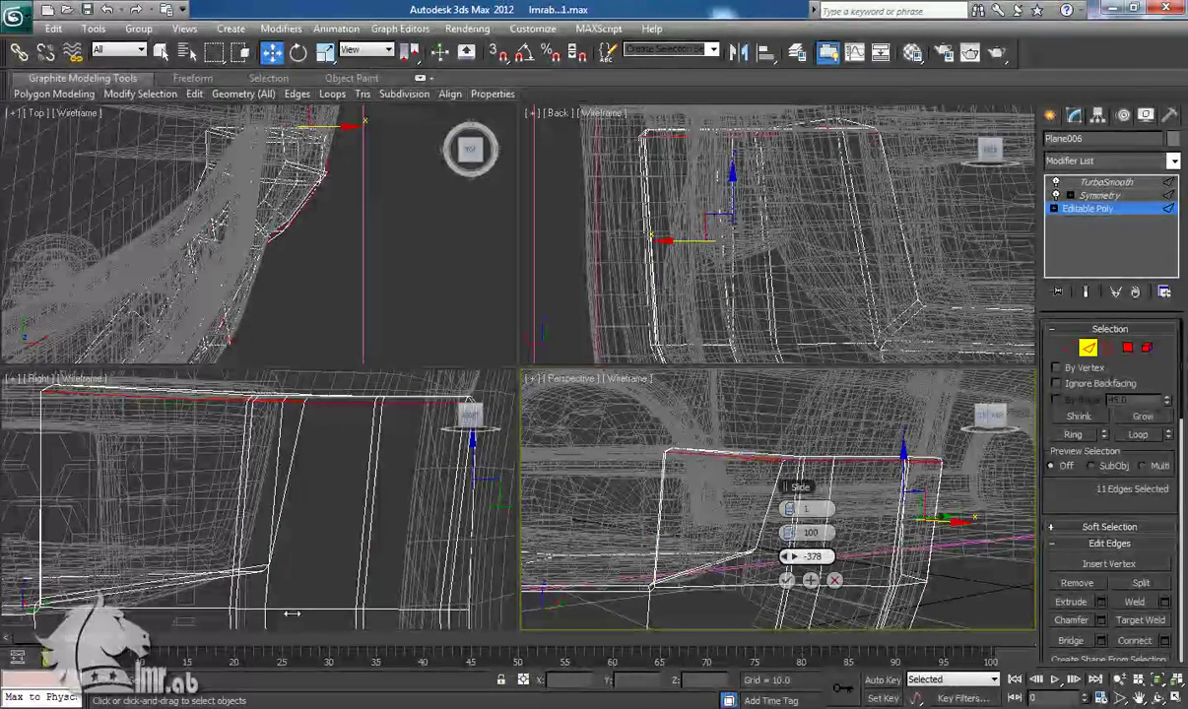
{"action": "left_click_drag", "start_coordinate": [800, 557], "coordinate": [810, 557]}
{"action": "mouse_move", "coordinate": [847, 552]}
{"action": "middle_mouse_down", "text": "alt"}
{"action": "mouse_move", "coordinate": [809, 602]}
{"action": "mouse_move", "coordinate": [846, 574]}
{"action": "middle_mouse_up", "text": "alt"}
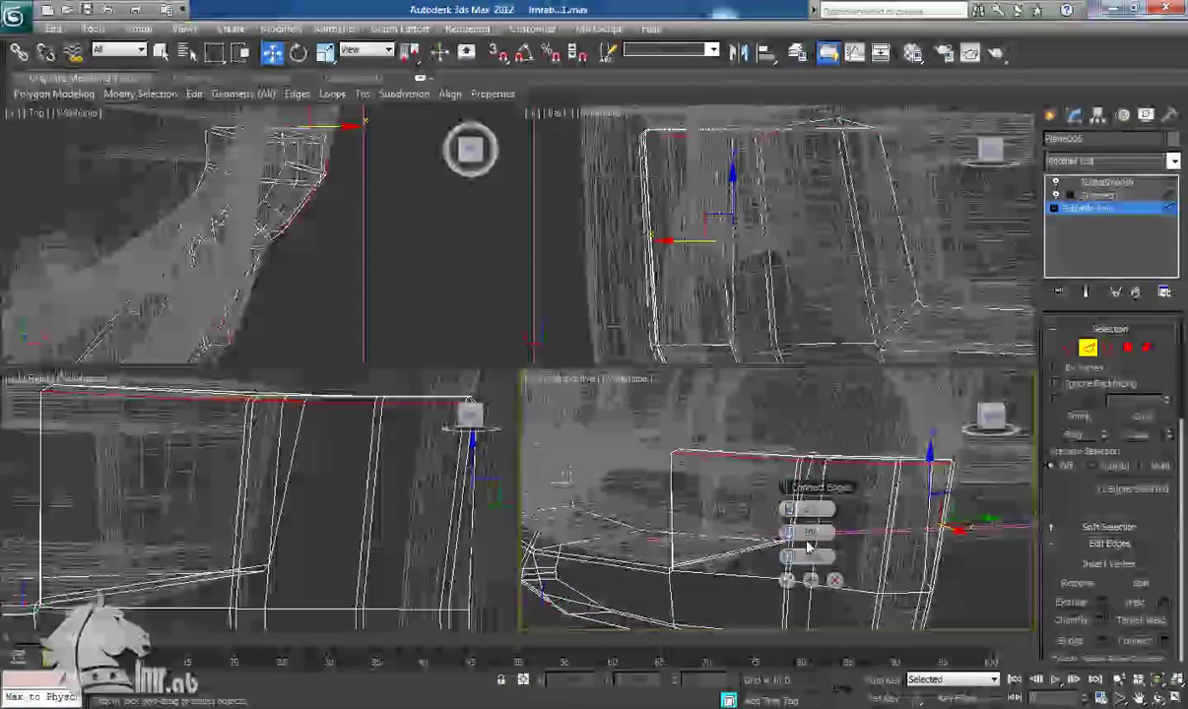
{"action": "scroll", "coordinate": [878, 529], "scroll_direction": "up", "scroll_amount": 3}
{"action": "middle_click_drag", "start_coordinate": [877, 528], "coordinate": [836, 561]}
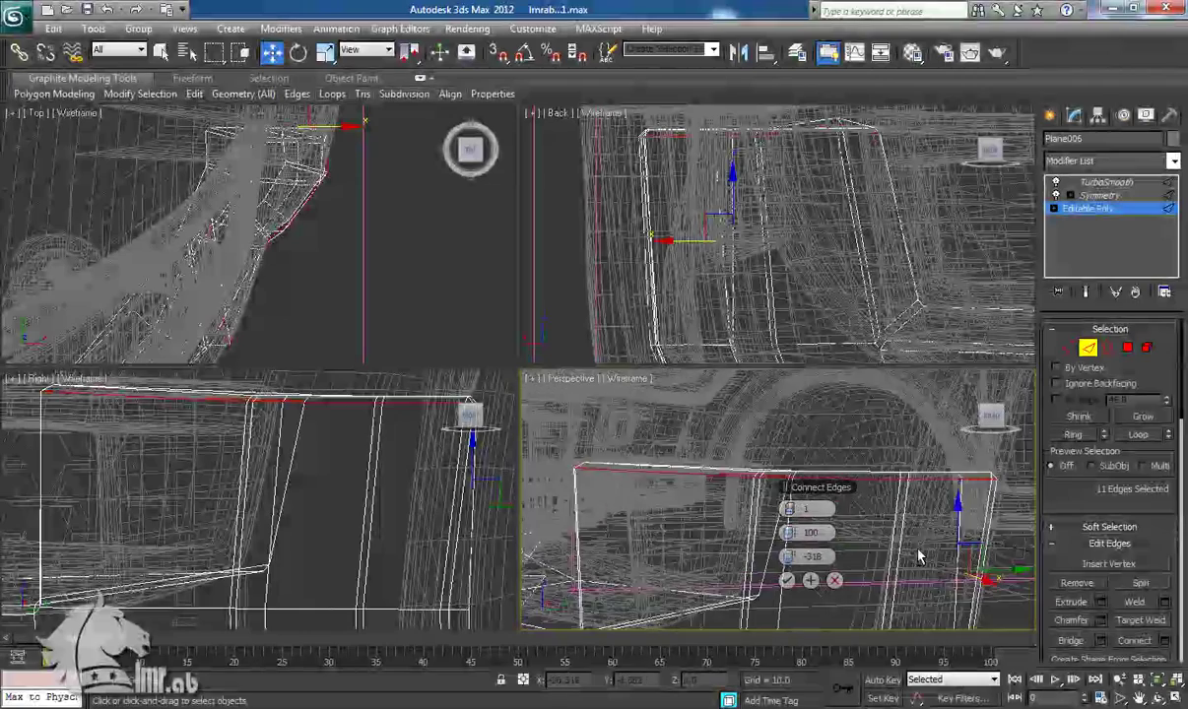
{"action": "left_click", "coordinate": [835, 581]}
{"action": "middle_click_drag", "start_coordinate": [834, 579], "coordinate": [865, 562]}
Connect the ring of vertical bumper edges near their upper ends using one segment, pinch 100 and slide -318
{"action": "left_click", "coordinate": [1071, 348]}
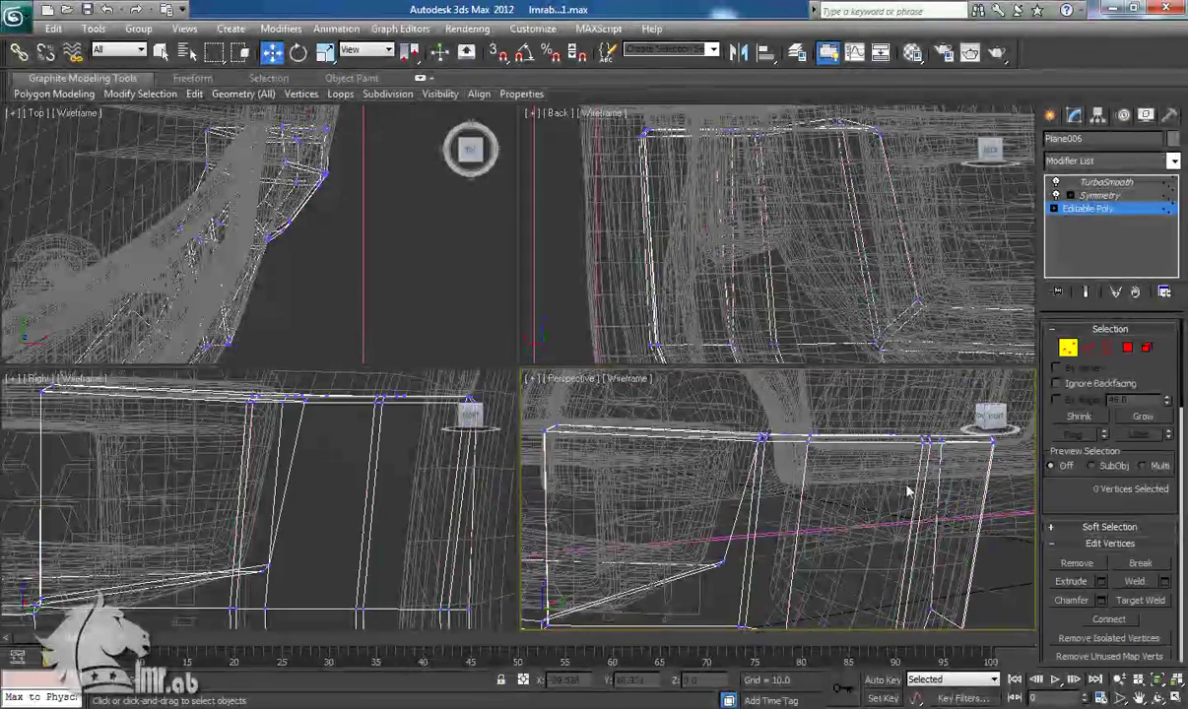
{"action": "middle_click_drag", "start_coordinate": [1035, 537], "coordinate": [897, 565], "text": "alt"}
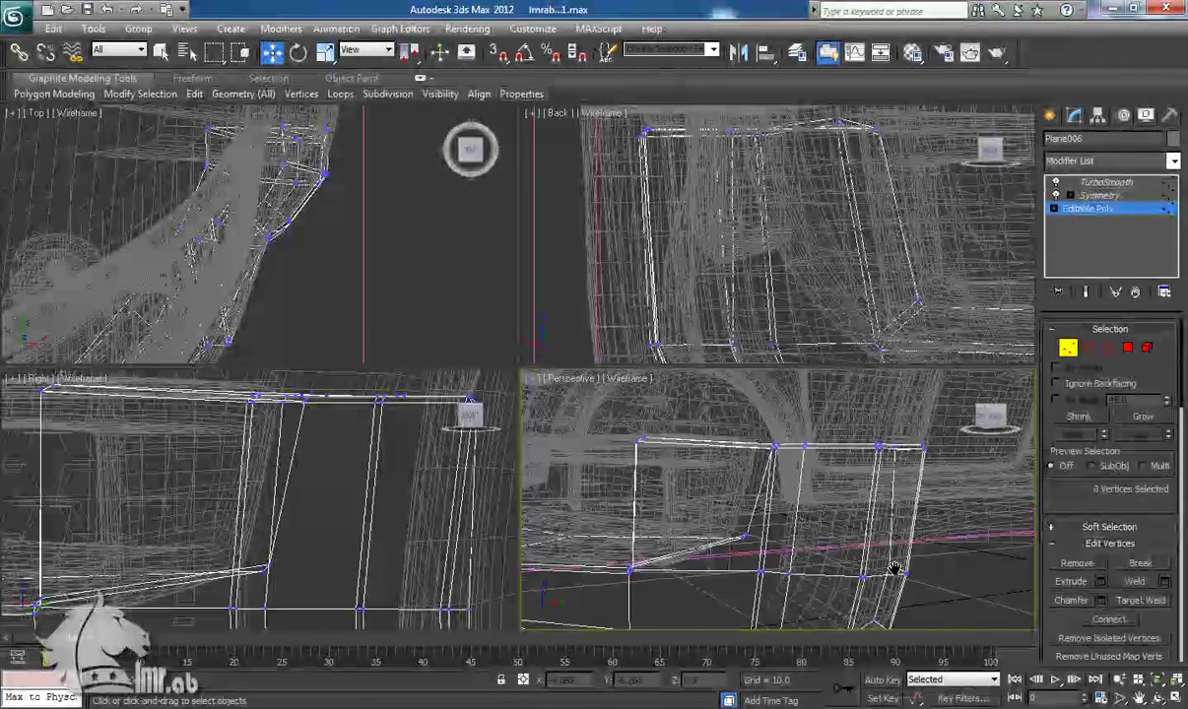
{"action": "left_click", "coordinate": [1089, 350]}
{"action": "middle_click_drag", "start_coordinate": [804, 546], "coordinate": [1079, 552], "text": "alt"}
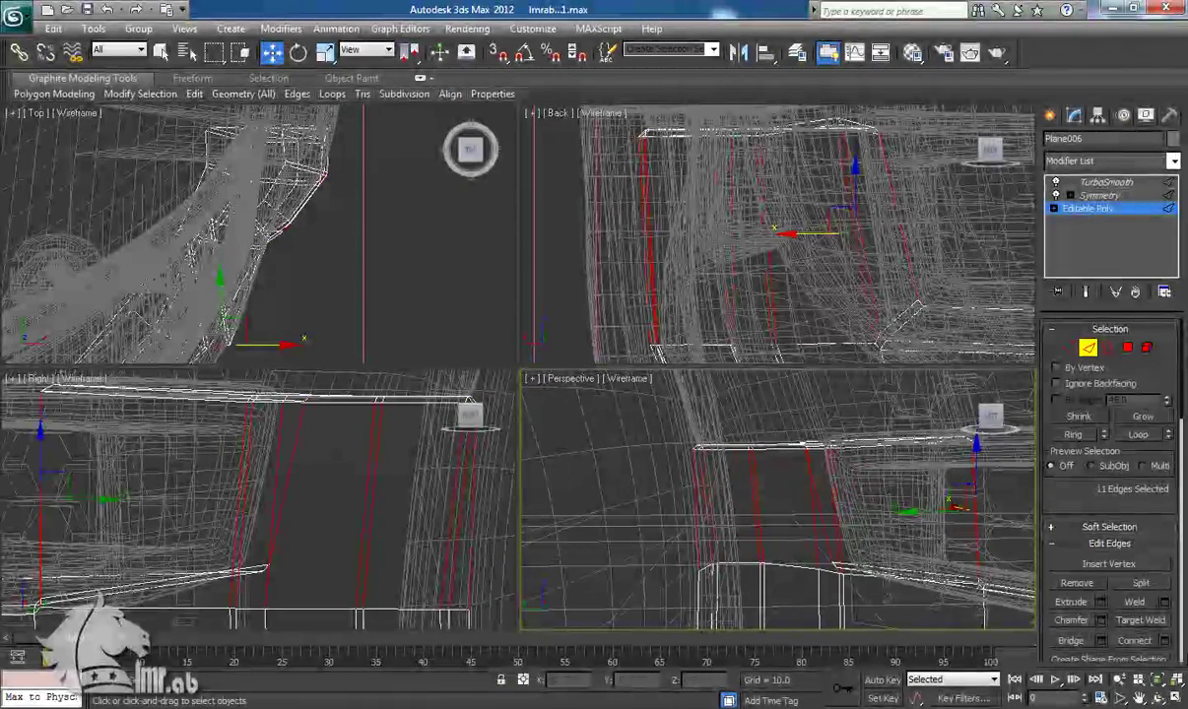
{"action": "left_click", "coordinate": [1166, 642]}
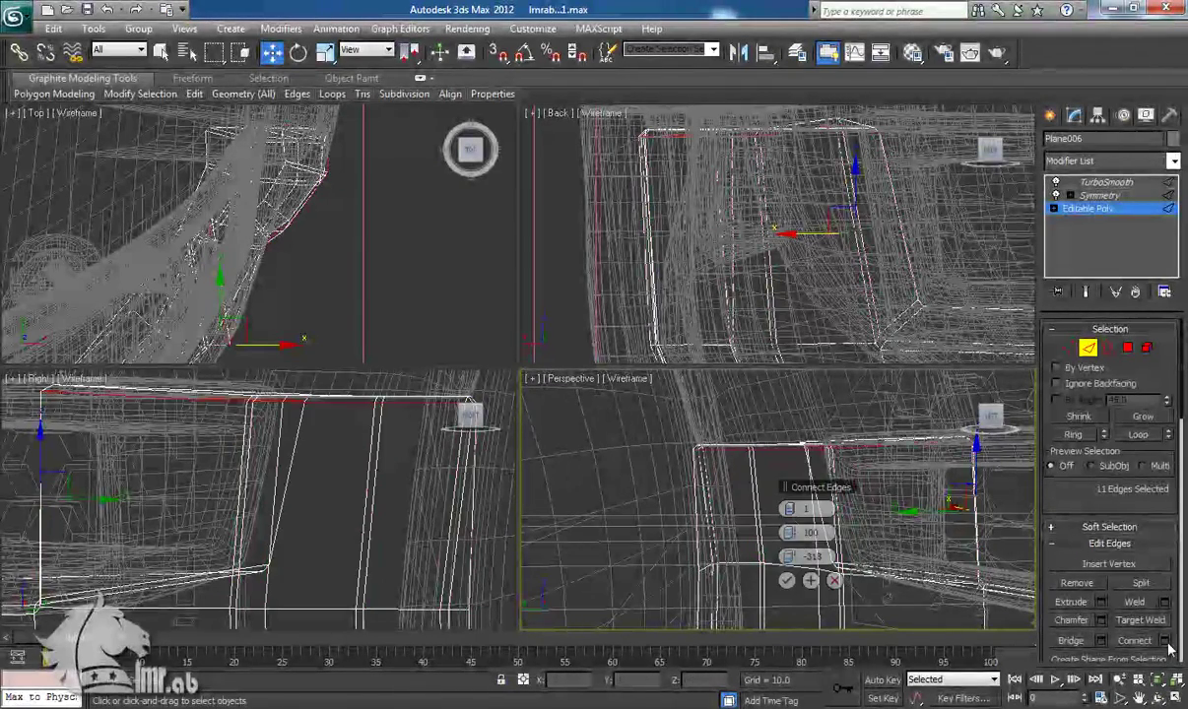
{"action": "left_click", "coordinate": [786, 580]}
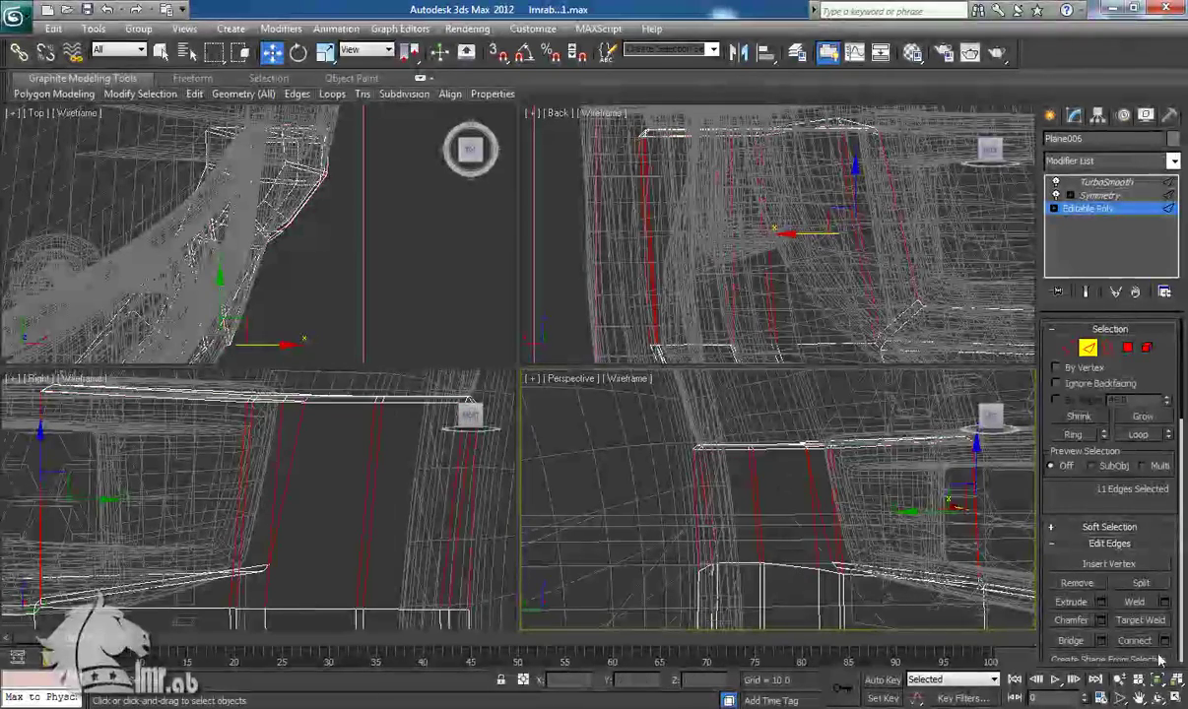
{"action": "left_click", "coordinate": [1146, 642]}
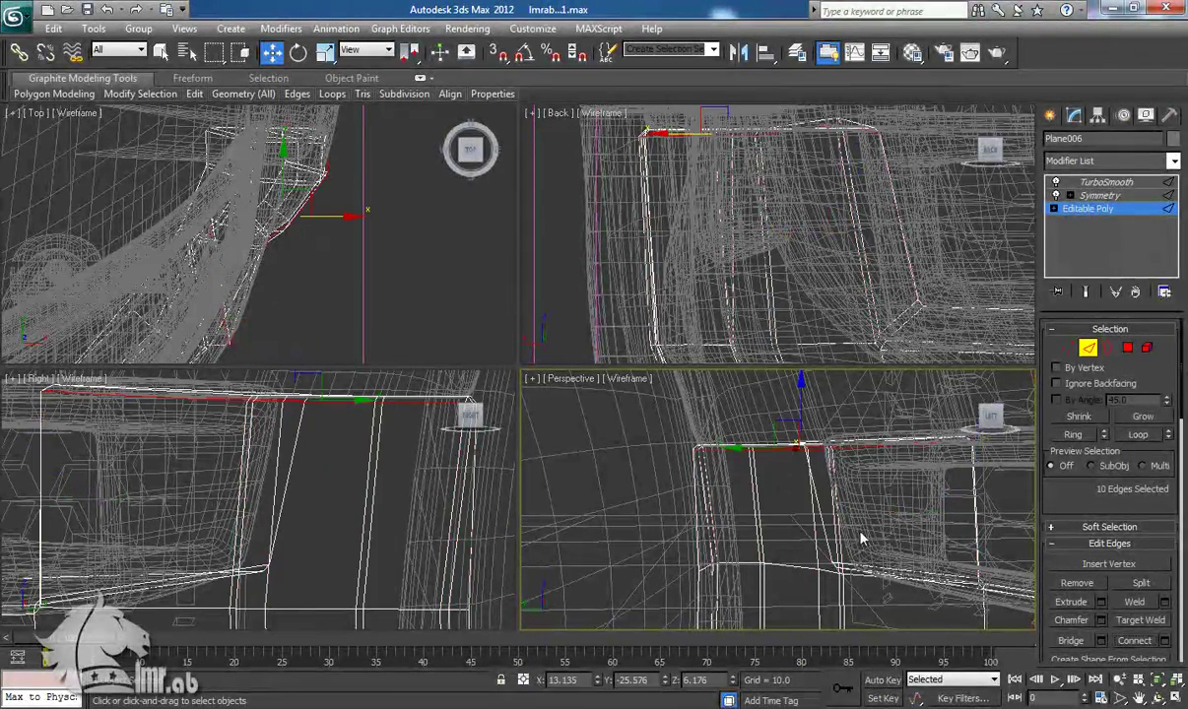
{"action": "middle_click_drag", "start_coordinate": [927, 571], "coordinate": [737, 581], "text": "alt"}
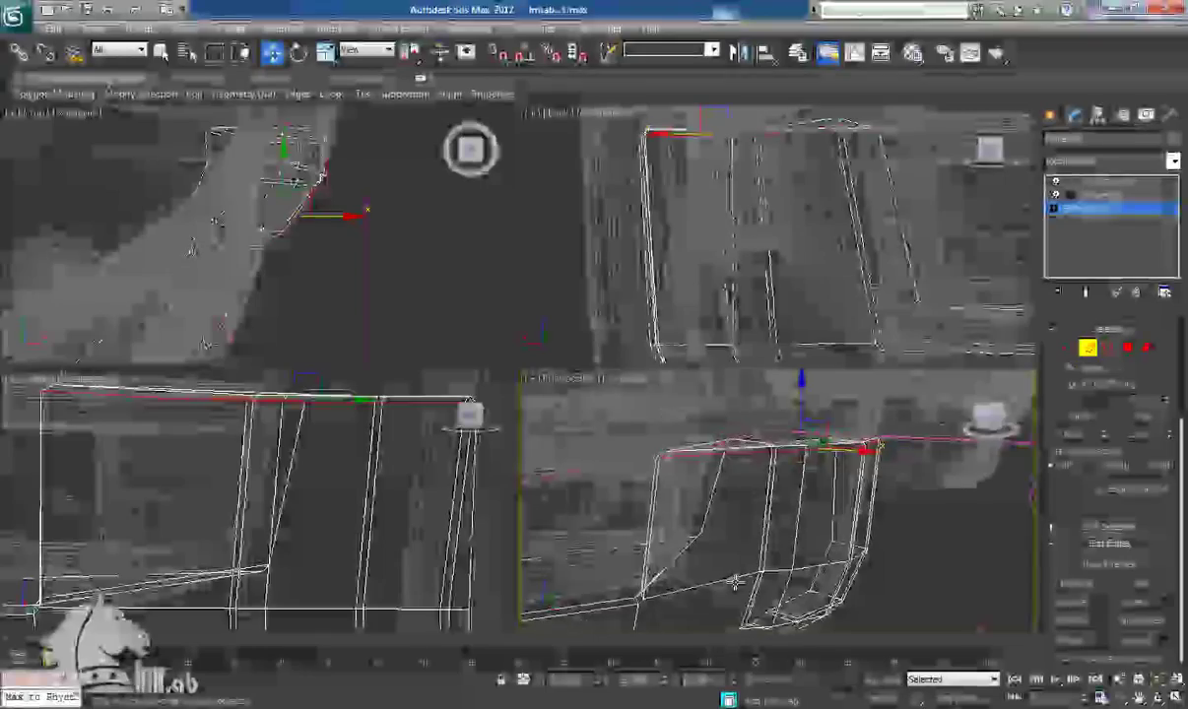
{"action": "left_click", "coordinate": [814, 497]}
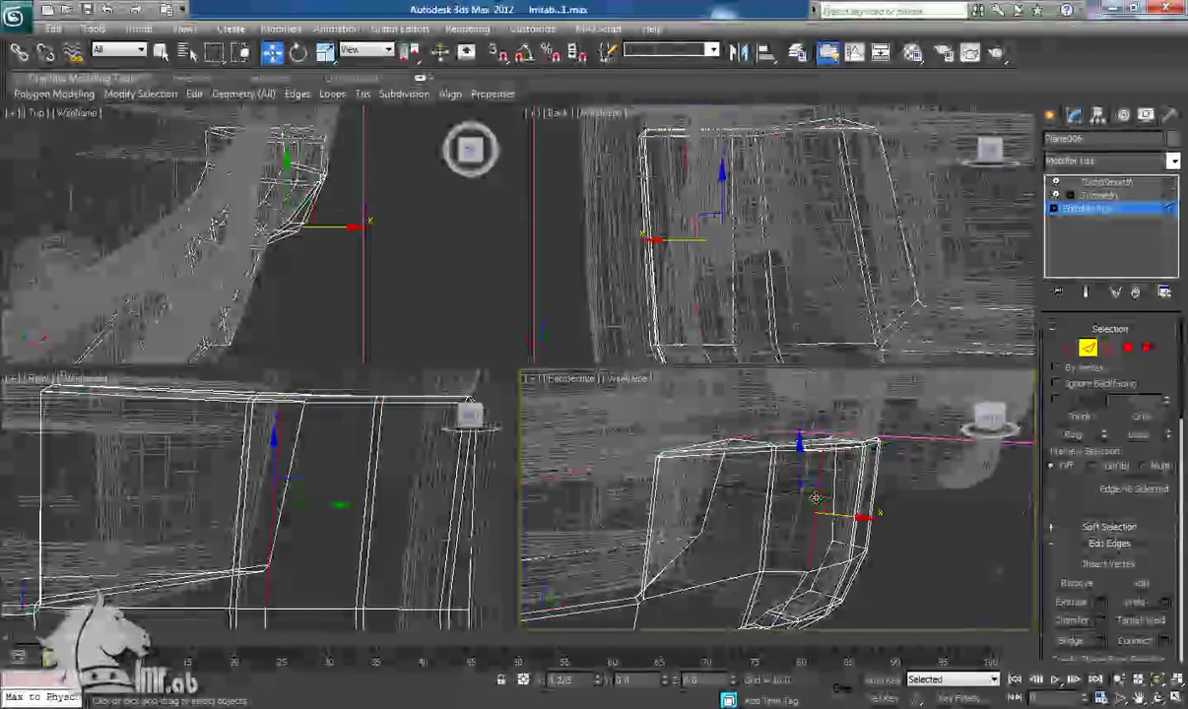
{"action": "middle_click_drag", "start_coordinate": [808, 537], "coordinate": [835, 483], "text": "alt"}
{"action": "key", "text": "ctrl+z"}
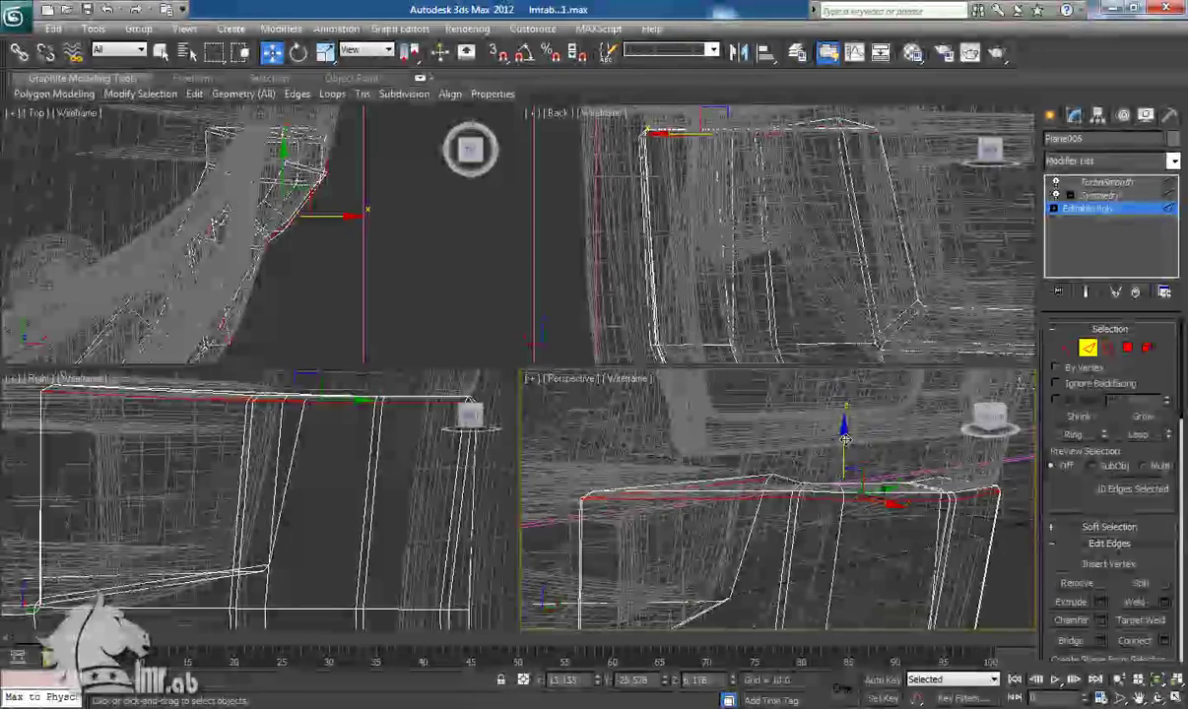
Undo the last edge connection on the bumper side and reselect the ring of vertical edges
{"action": "key", "text": "ctrl+z"}
{"action": "key", "text": "ctrl+y"}
{"action": "key", "text": "ctrl+z"}
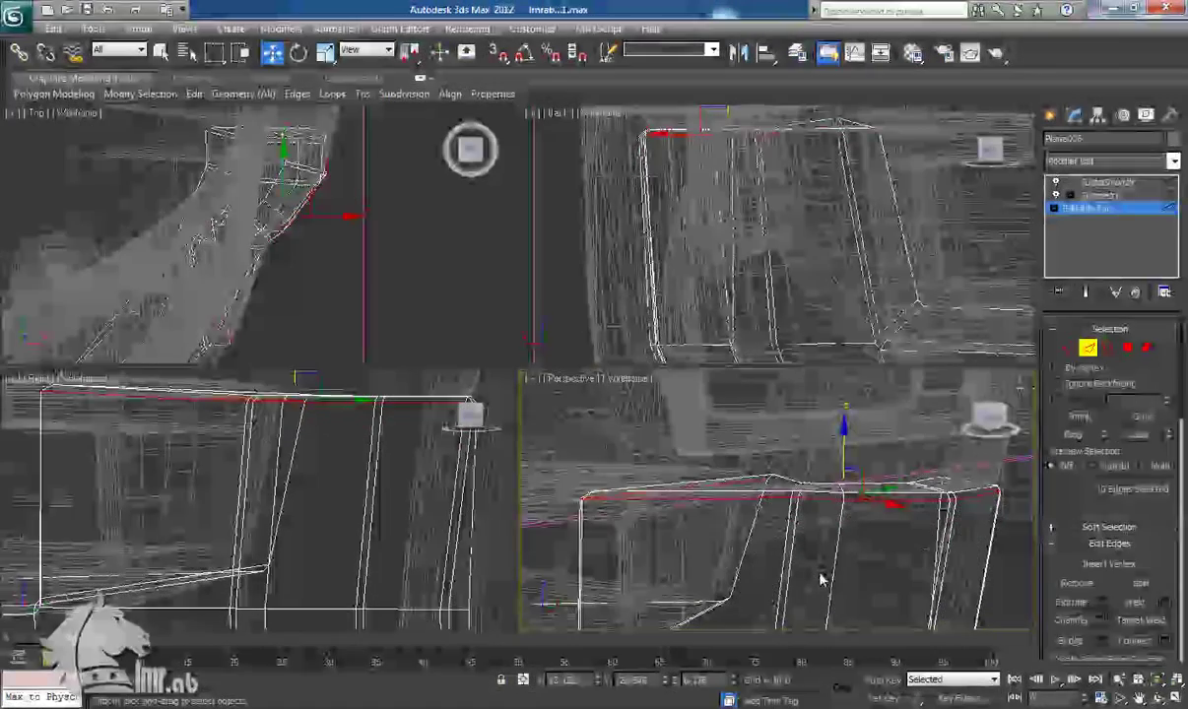
{"action": "left_click", "coordinate": [823, 578]}
{"action": "key", "text": "alt+r"}
Connect the ring of vertical bumper edges near their upper ends using one segment, pinch 77 and slide -87, and leave edge editing
{"action": "left_click", "coordinate": [1163, 641]}
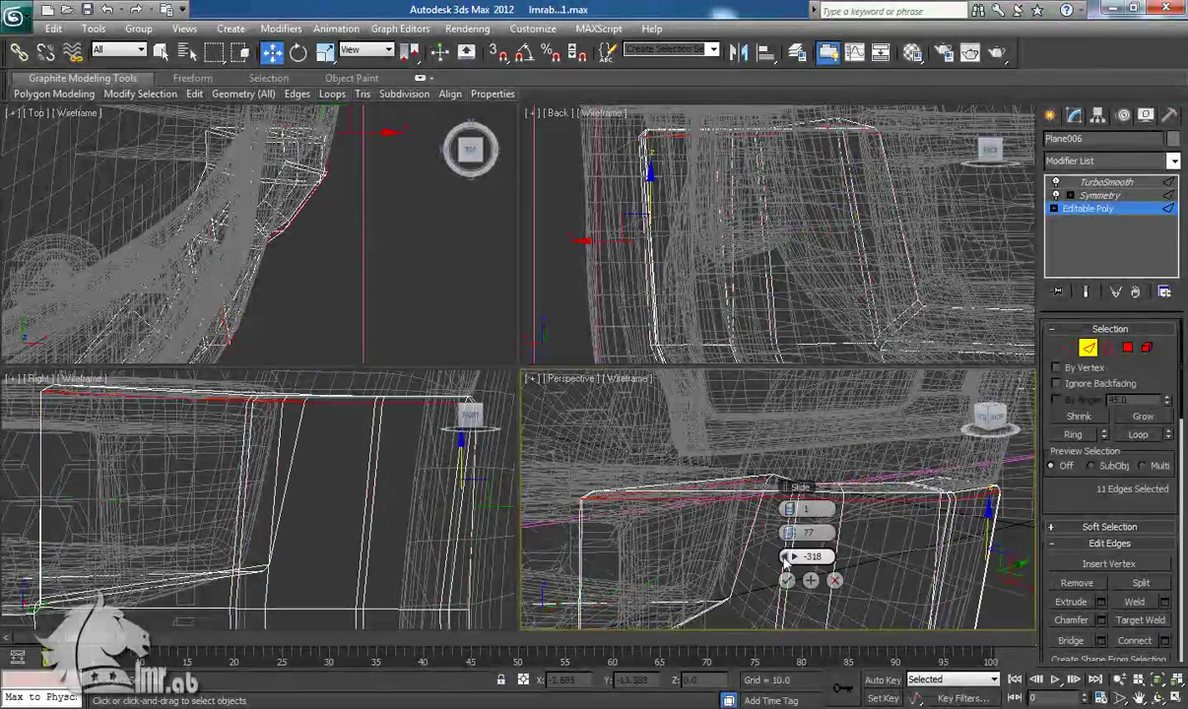
{"action": "left_click_drag", "start_coordinate": [558, 540], "coordinate": [513, 483]}
{"action": "left_click_drag", "start_coordinate": [309, 476], "coordinate": [330, 475]}
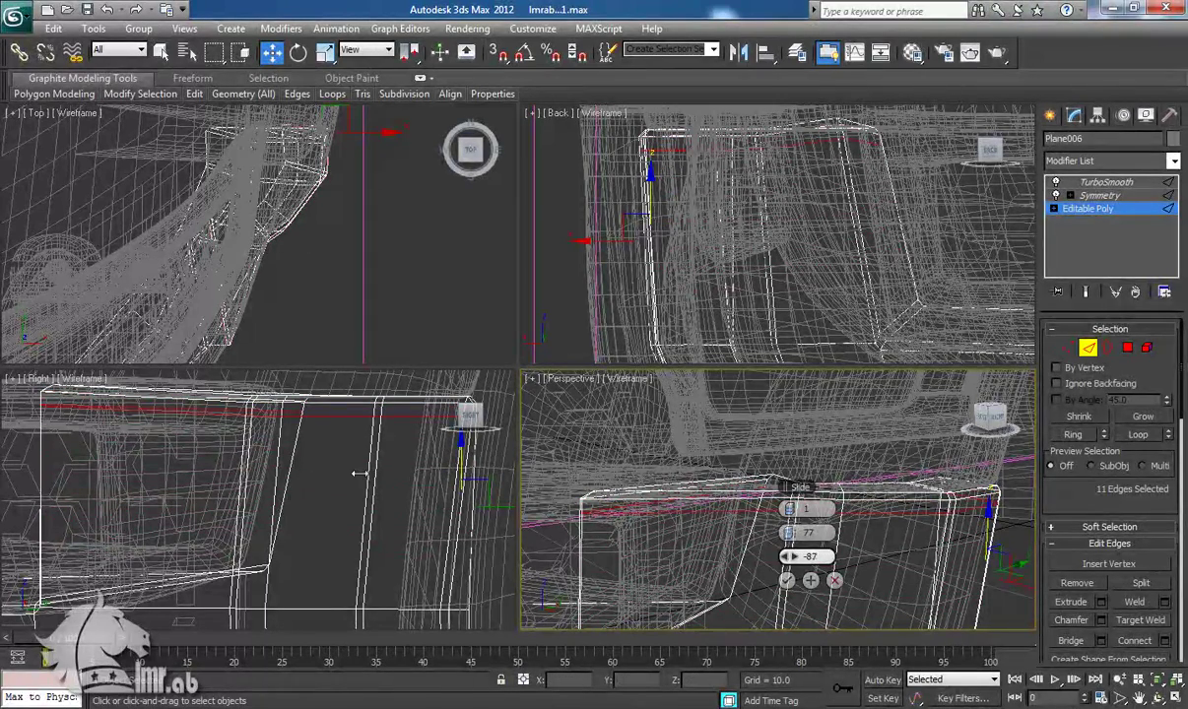
{"action": "left_click", "coordinate": [786, 581]}
{"action": "middle_click_drag", "start_coordinate": [803, 577], "coordinate": [887, 544], "text": "alt"}
{"action": "left_click", "coordinate": [1092, 349]}
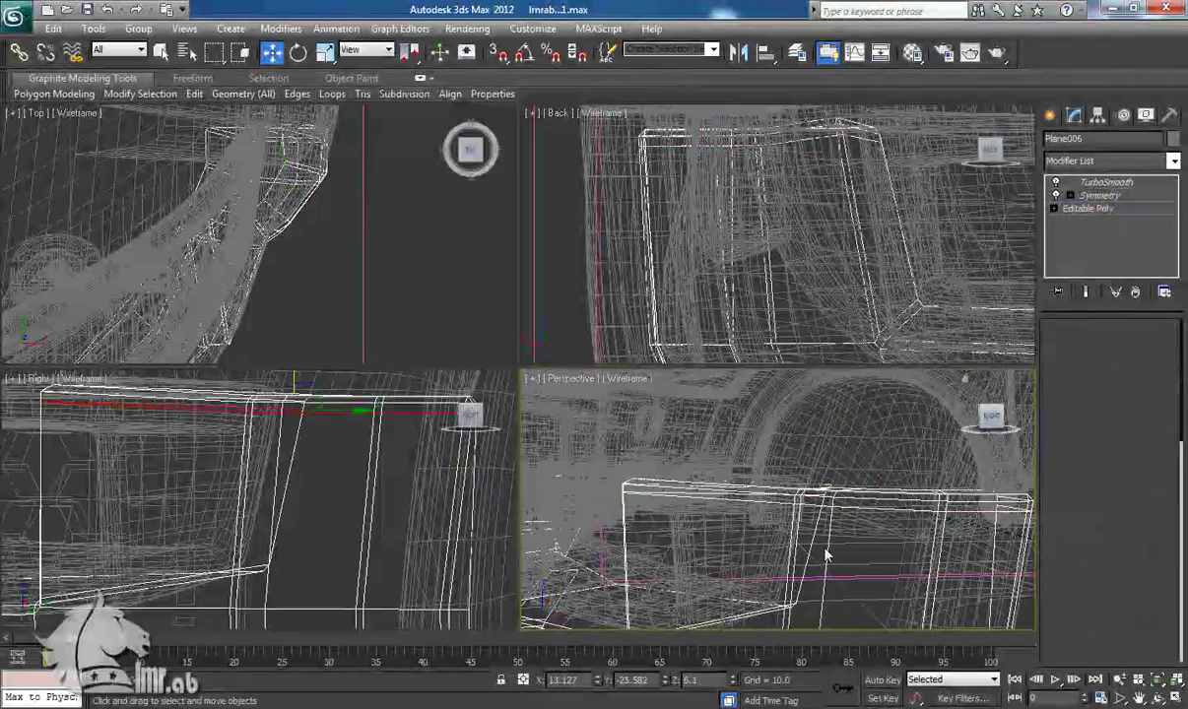
Shade the perspective view and open the base mesh of the fender panel above the bumper for edge editing
{"action": "key", "text": "F3"}
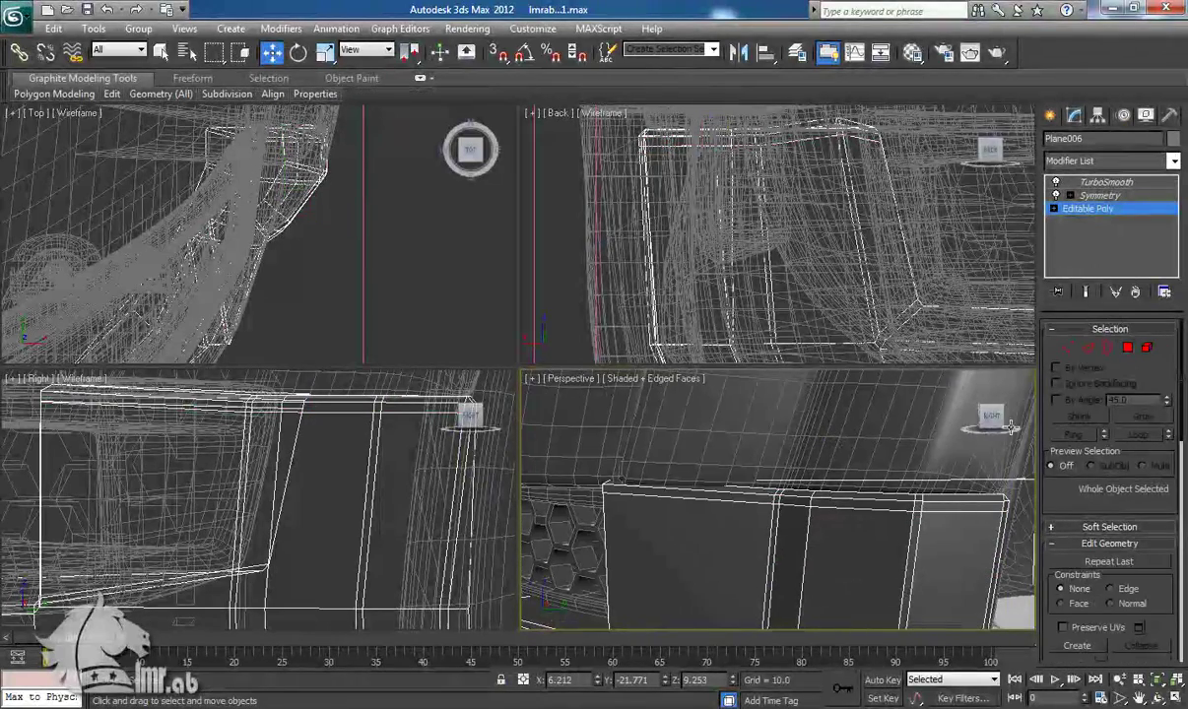
{"action": "left_click", "coordinate": [856, 433]}
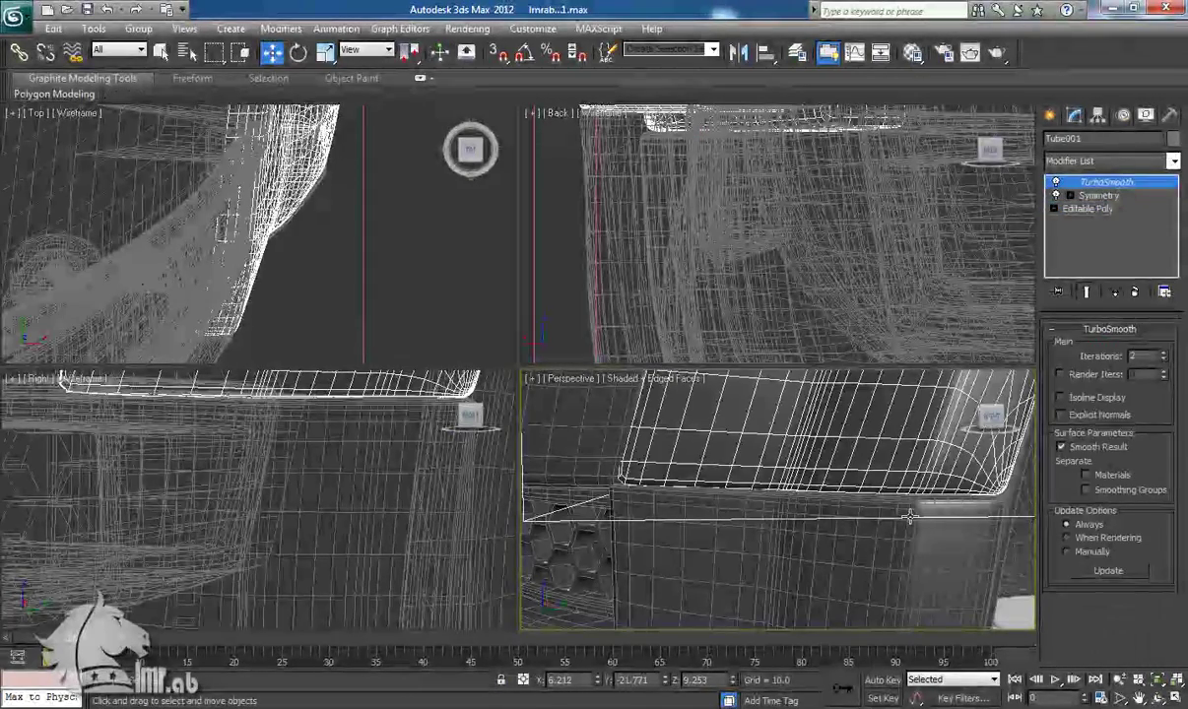
{"action": "left_click", "coordinate": [1086, 210]}
{"action": "middle_click_drag", "start_coordinate": [867, 475], "coordinate": [769, 525]}
{"action": "scroll", "coordinate": [887, 549], "scroll_direction": "up", "scroll_amount": 2}
{"action": "scroll", "coordinate": [803, 520], "scroll_direction": "up", "scroll_amount": 2}
{"action": "key", "text": "2"}
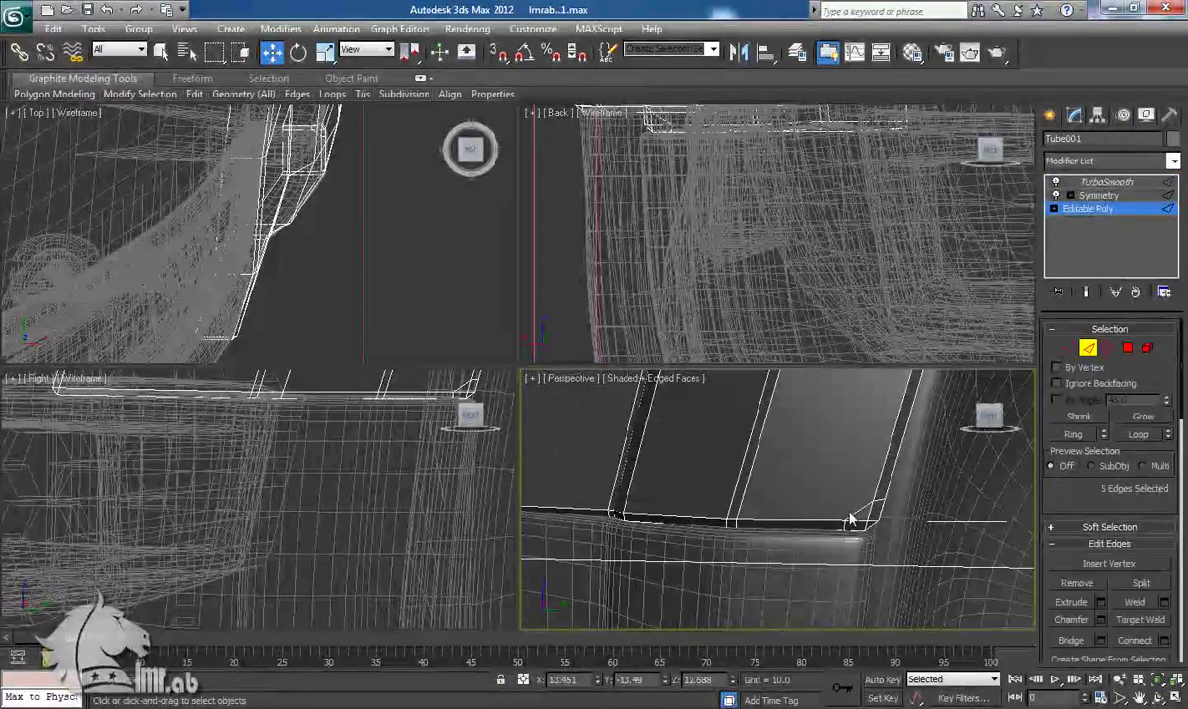
Remove the diagonal edges cutting across the fender panel's lower rear corner
{"action": "left_click", "coordinate": [849, 520]}
{"action": "key", "text": "z"}
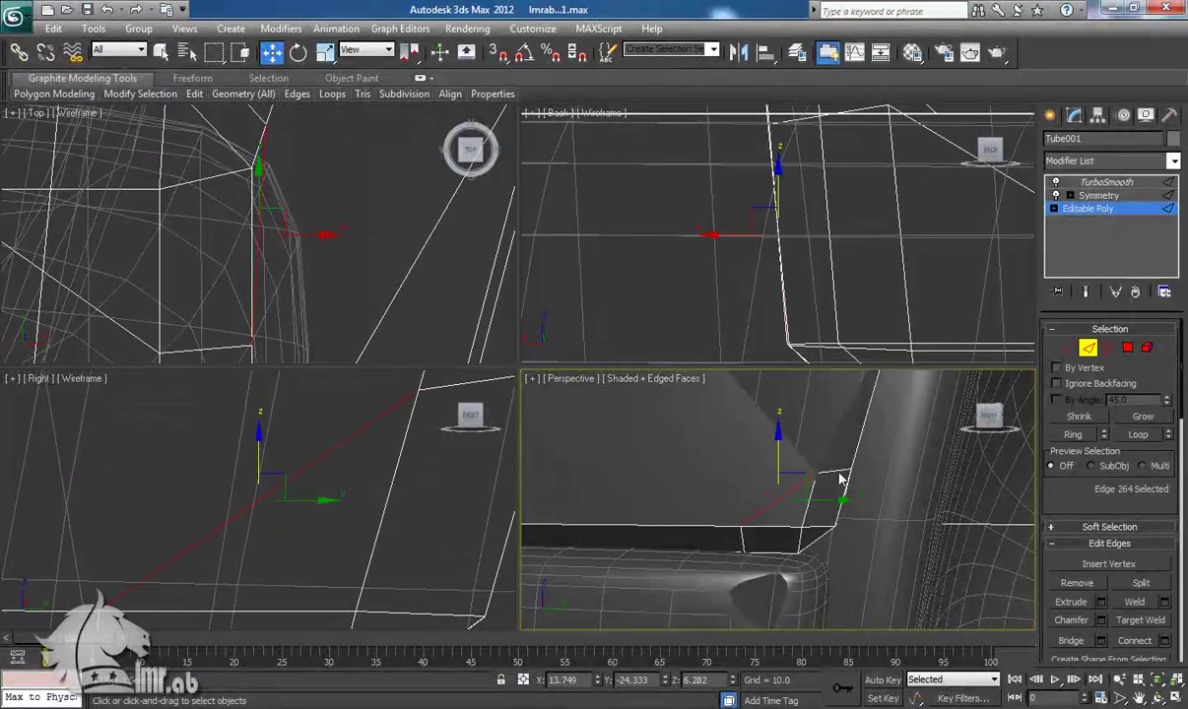
{"action": "left_click", "coordinate": [837, 470]}
{"action": "key", "text": "z"}
{"action": "double_click", "coordinate": [737, 516]}
{"action": "key", "text": "z"}
{"action": "middle_click_drag", "start_coordinate": [718, 524], "coordinate": [1028, 520], "text": "alt"}
{"action": "left_click", "coordinate": [1071, 585]}
Remove the stray vertices left on the edges around the fender panel's lower corner, working in wireframe
{"action": "key", "text": "1"}
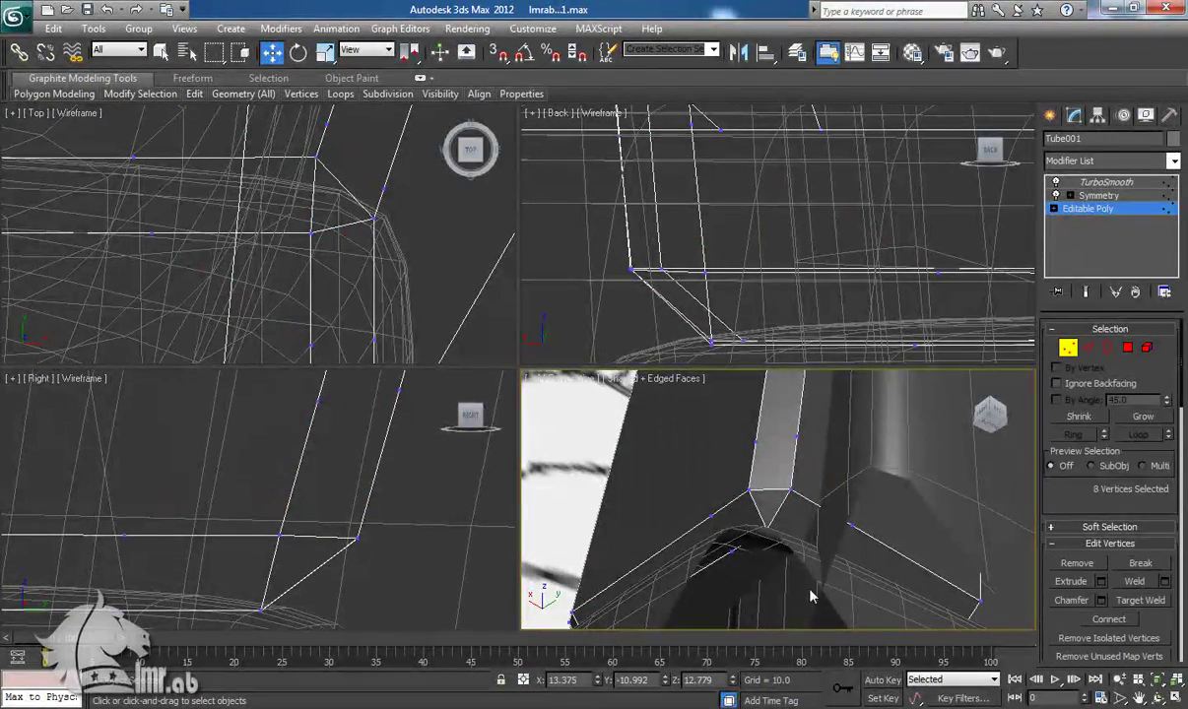
{"action": "key", "text": "F3"}
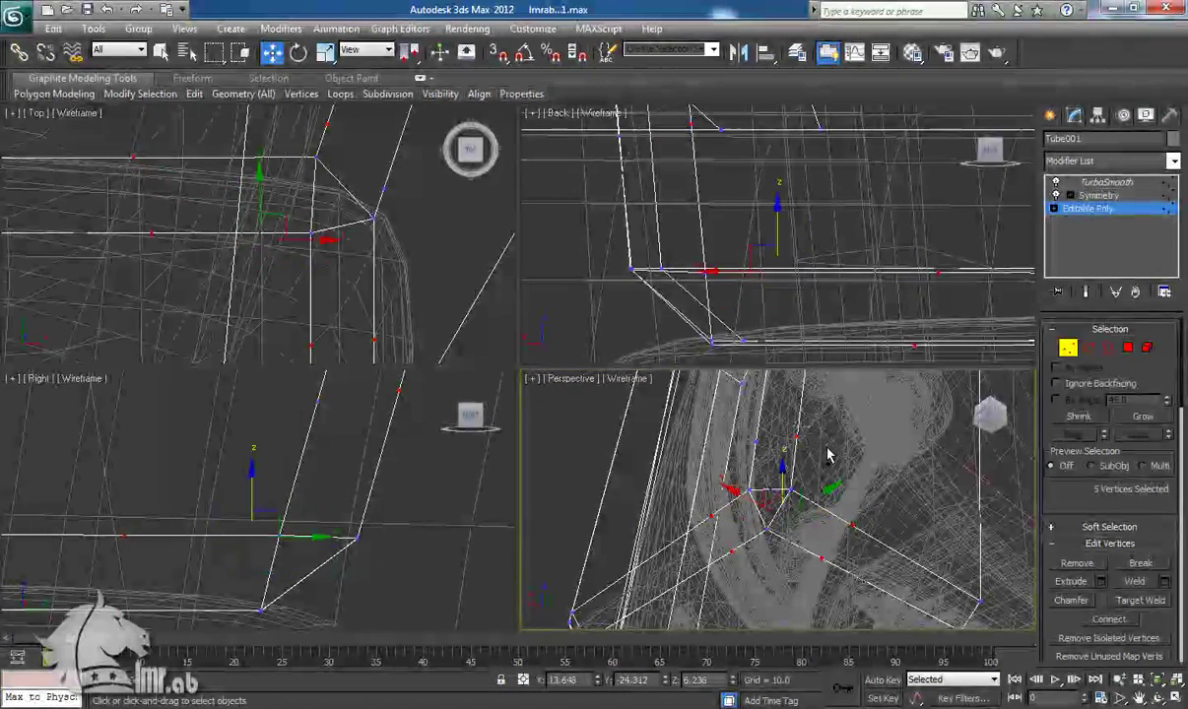
{"action": "middle_click_drag", "start_coordinate": [842, 549], "coordinate": [938, 598], "text": "alt"}
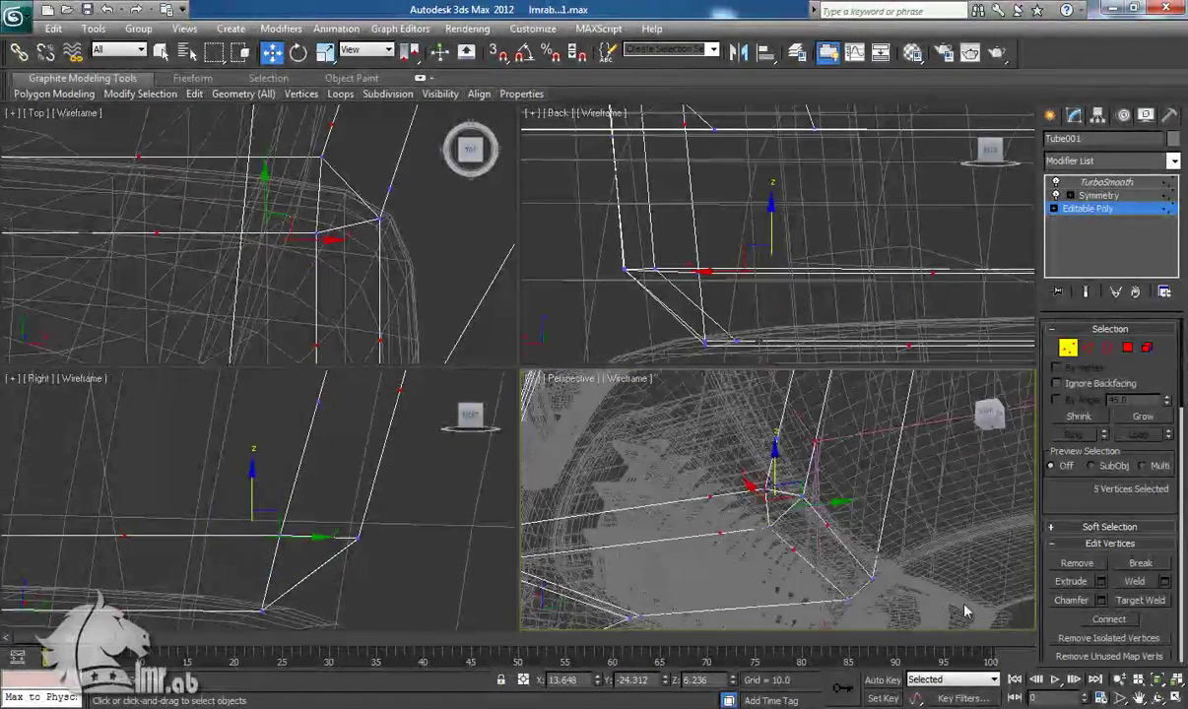
Select the ring of vertical edges along the fender panel's lower section, dismissing the missing autoback path error
{"action": "left_click", "coordinate": [1088, 347]}
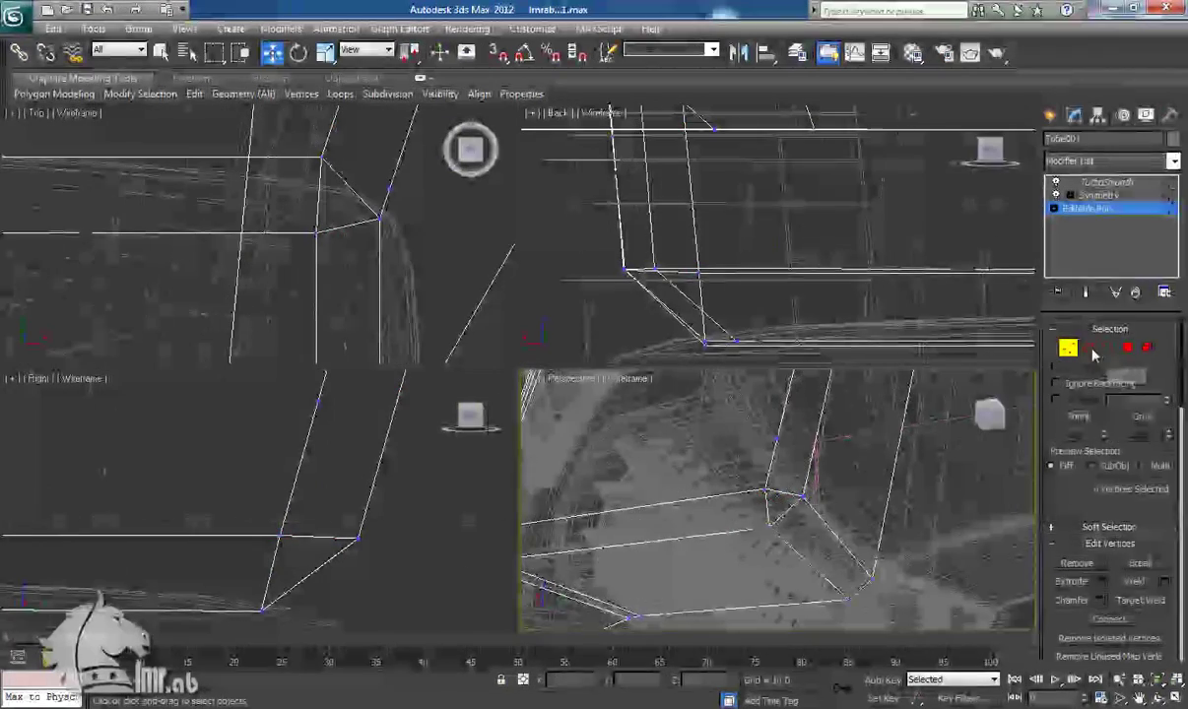
{"action": "middle_click_drag", "start_coordinate": [685, 551], "coordinate": [731, 542], "text": "alt"}
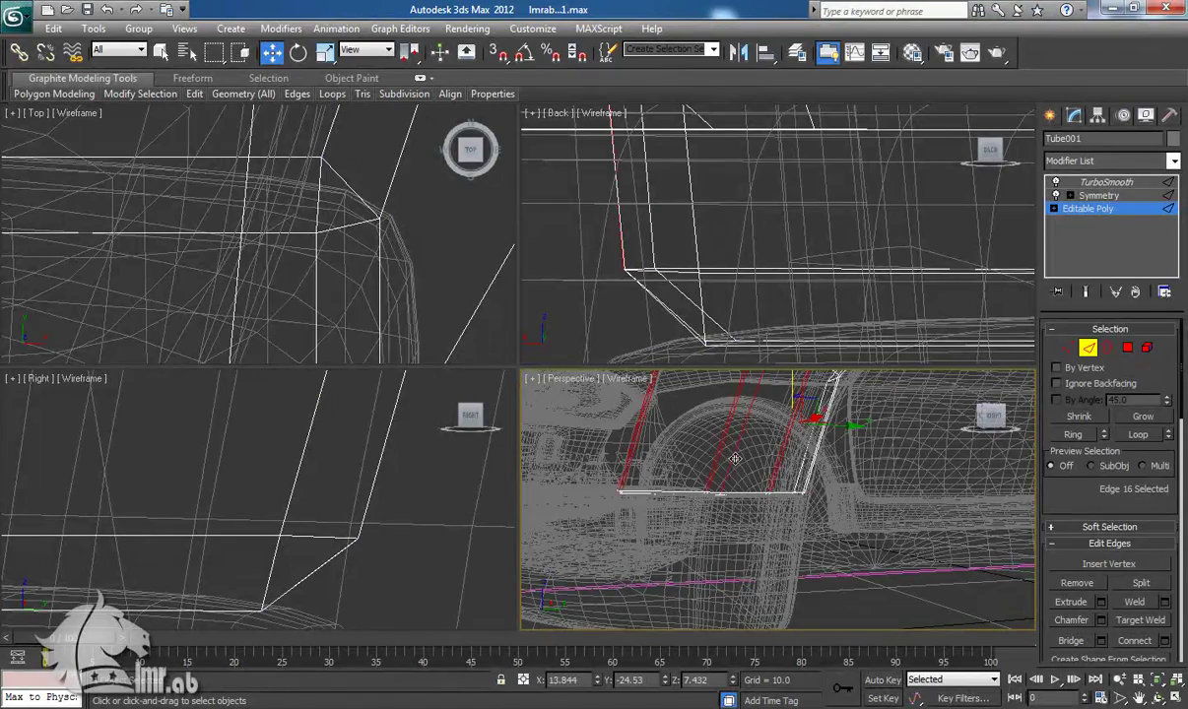
{"action": "middle_click_drag", "start_coordinate": [765, 491], "coordinate": [782, 565], "text": "alt"}
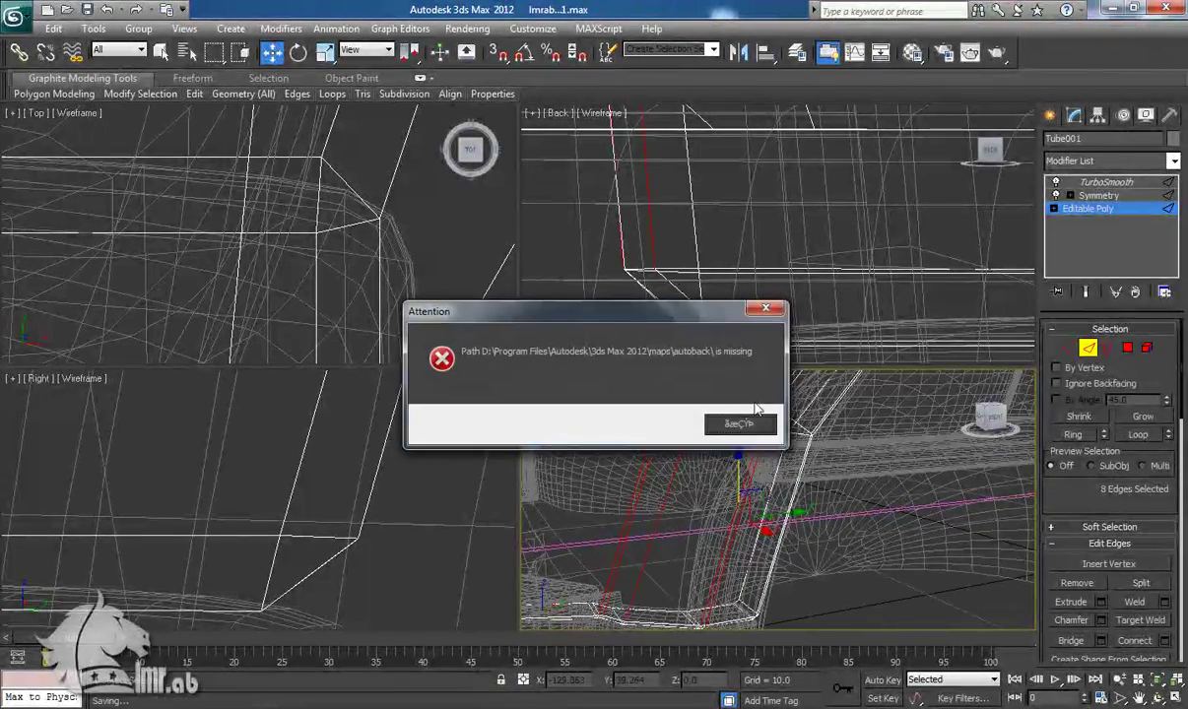
{"action": "left_click", "coordinate": [744, 418]}
{"action": "left_click_drag", "start_coordinate": [824, 544], "coordinate": [724, 517], "text": "ctrl"}
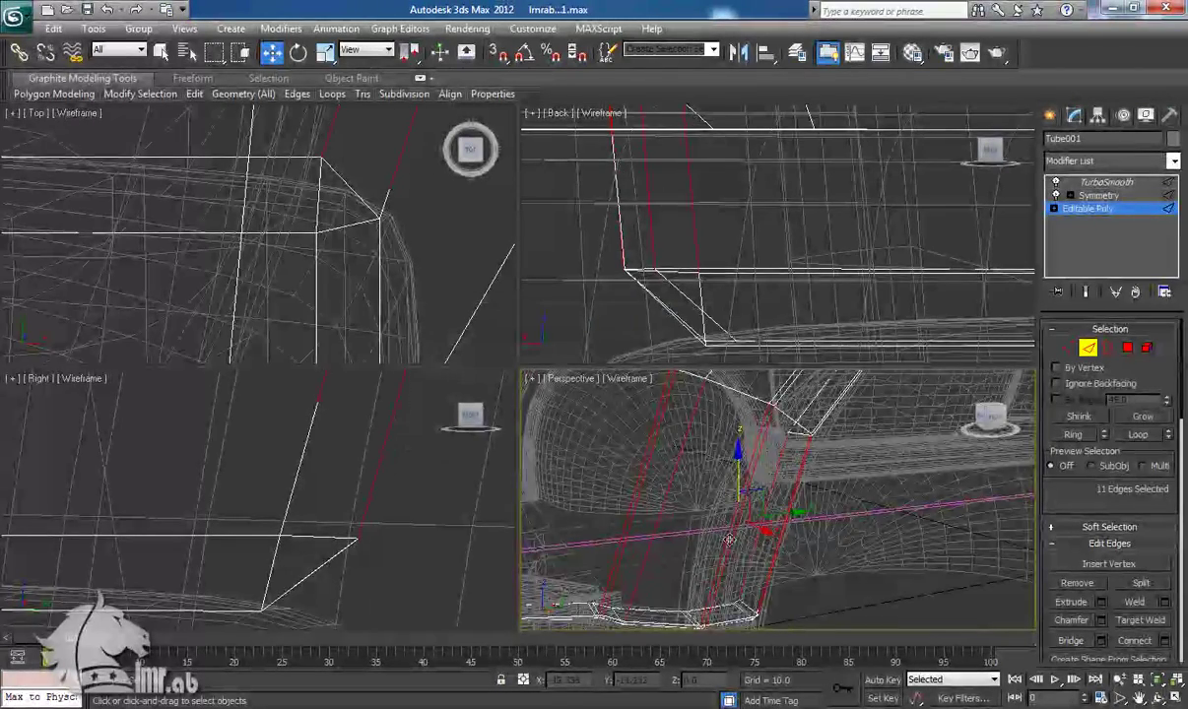
Check the vertices along the fender's lower border and complete the selection of vertical edges between its lower border and the edge loop above
{"action": "key", "text": "z"}
{"action": "middle_click_drag", "start_coordinate": [729, 566], "coordinate": [709, 533], "text": "alt"}
{"action": "key", "text": "1"}
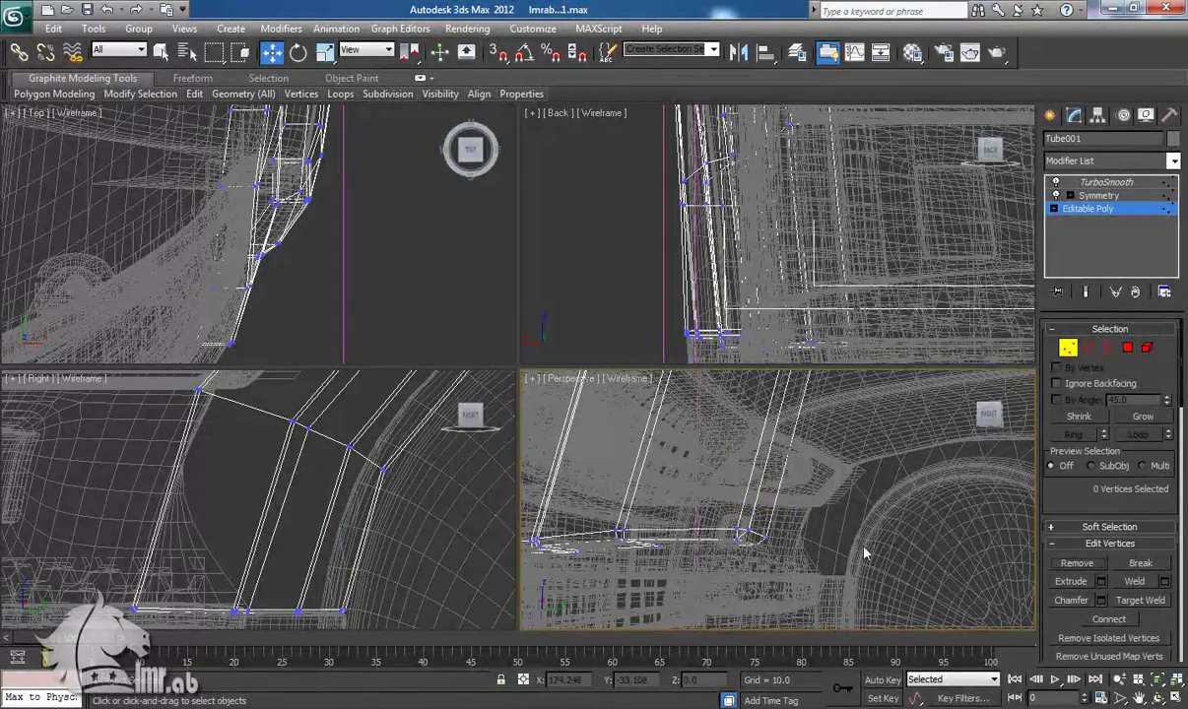
{"action": "middle_click_drag", "start_coordinate": [853, 542], "coordinate": [782, 571], "text": "alt"}
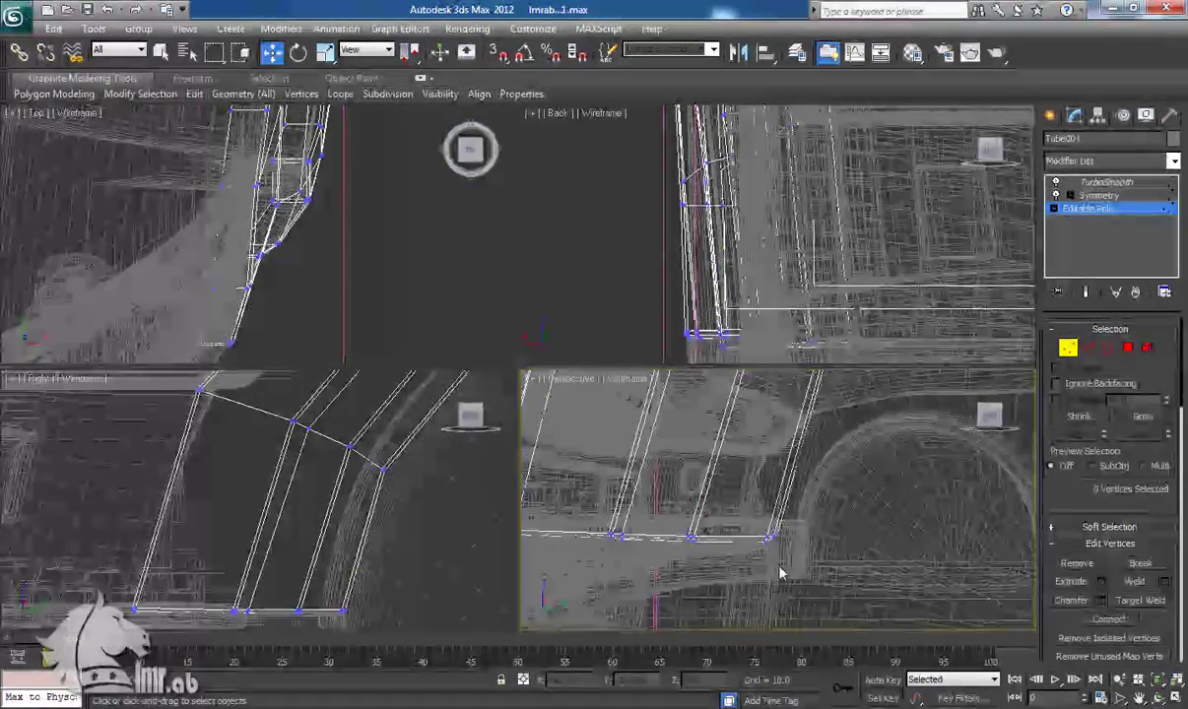
{"action": "key", "text": "2"}
{"action": "key", "text": "2"}
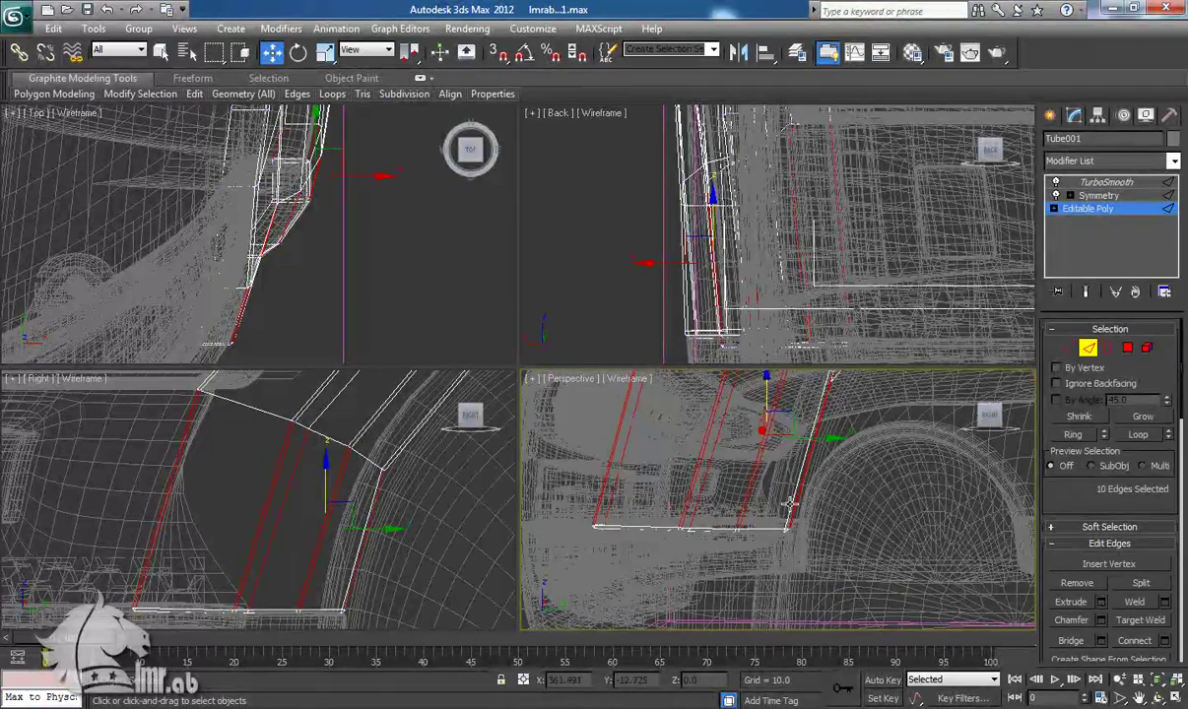
{"action": "middle_click_drag", "start_coordinate": [790, 503], "coordinate": [803, 545]}
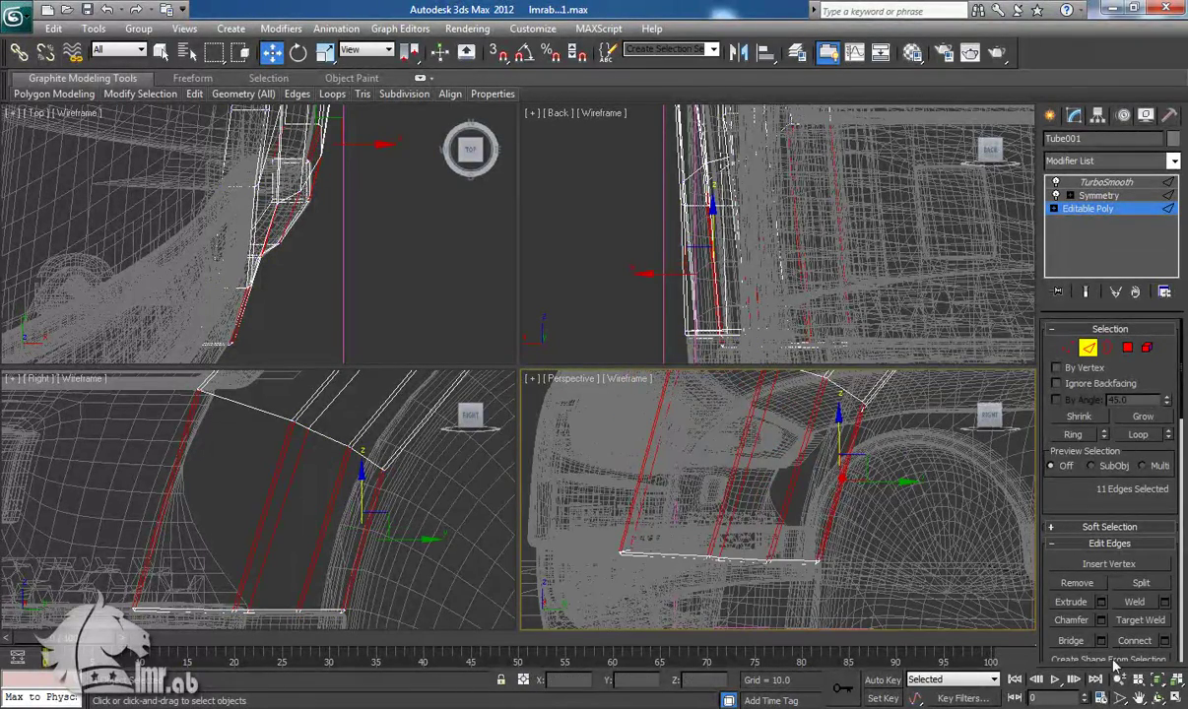
Shade the perspective view, switch off the fender's TurboSmooth display, and return to its base mesh's edge selection
{"action": "scroll", "coordinate": [833, 547], "scroll_direction": "up", "scroll_amount": 3}
{"action": "mouse_move", "coordinate": [822, 591]}
{"action": "middle_mouse_down"}
{"action": "mouse_move", "coordinate": [833, 547]}
{"action": "mouse_move", "coordinate": [915, 523]}
{"action": "mouse_move", "coordinate": [824, 524]}
{"action": "middle_mouse_up"}
{"action": "key", "text": "F3"}
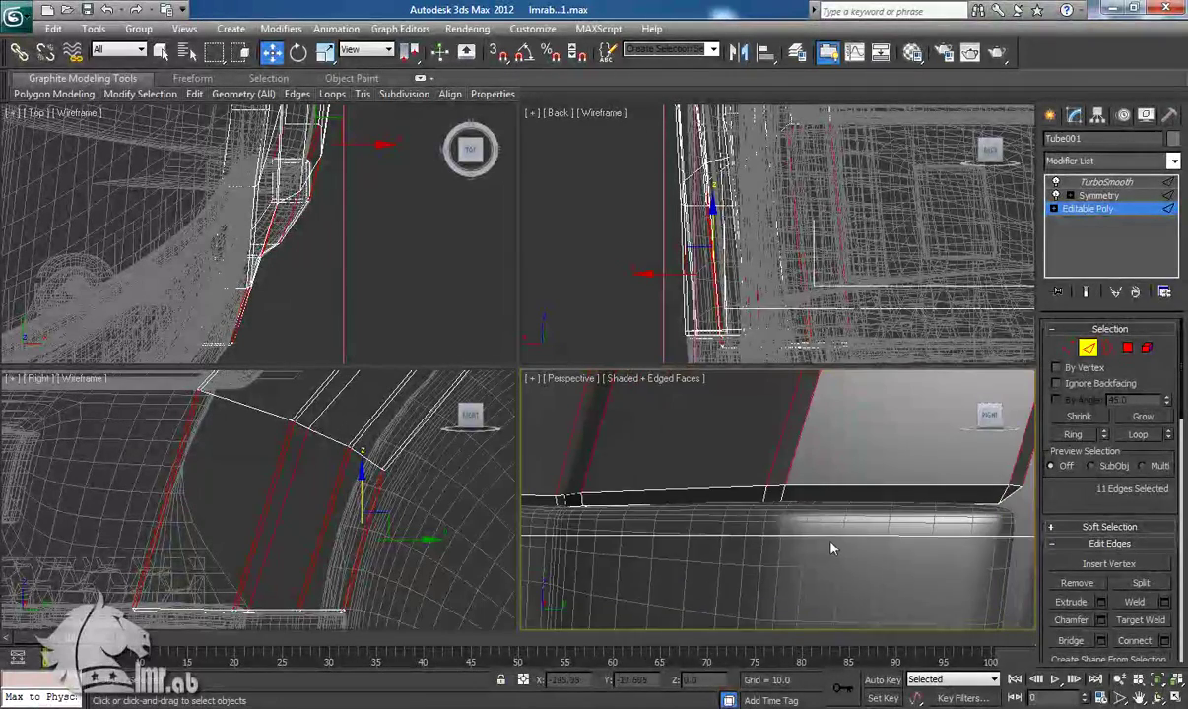
{"action": "scroll", "coordinate": [833, 547], "scroll_direction": "down", "scroll_amount": 4}
{"action": "left_click", "coordinate": [1090, 353]}
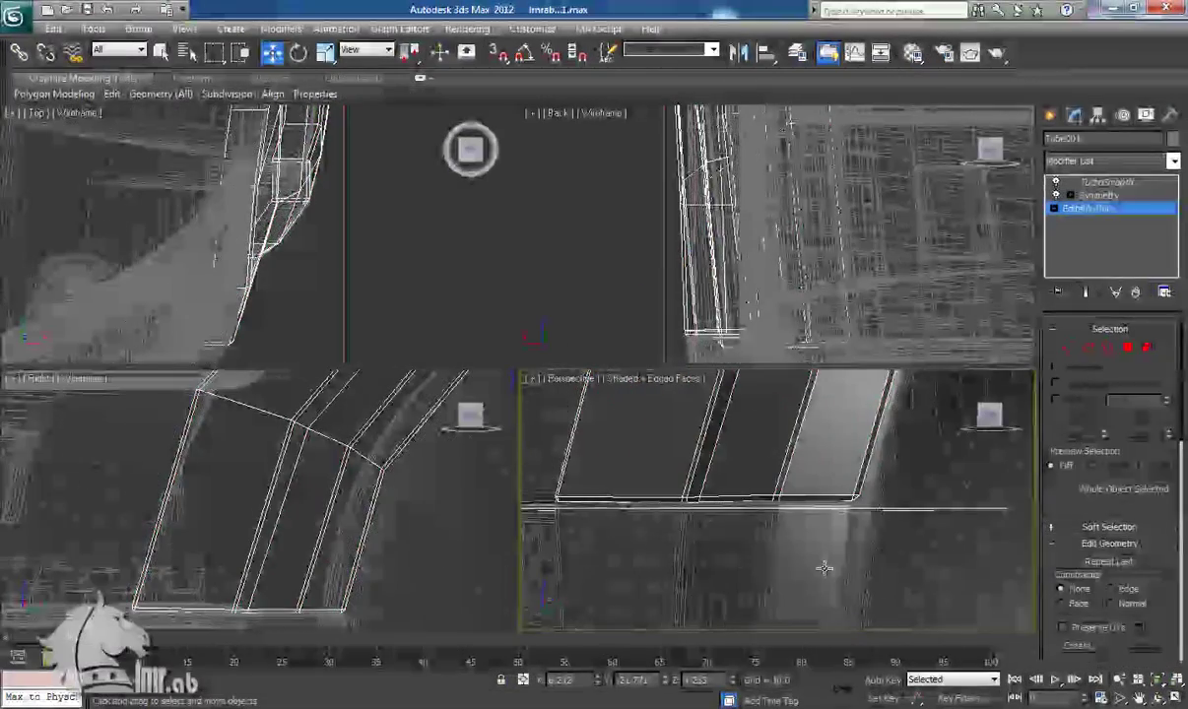
{"action": "left_click", "coordinate": [825, 565]}
{"action": "left_click", "coordinate": [771, 437]}
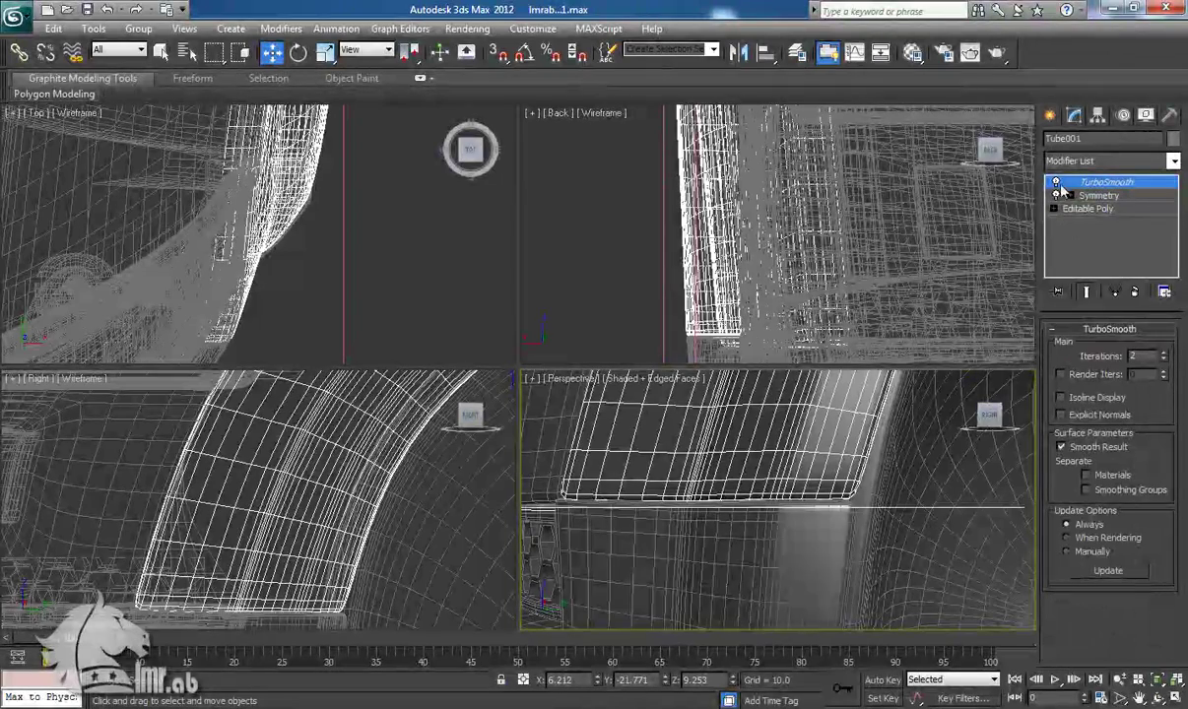
{"action": "left_click", "coordinate": [1056, 184]}
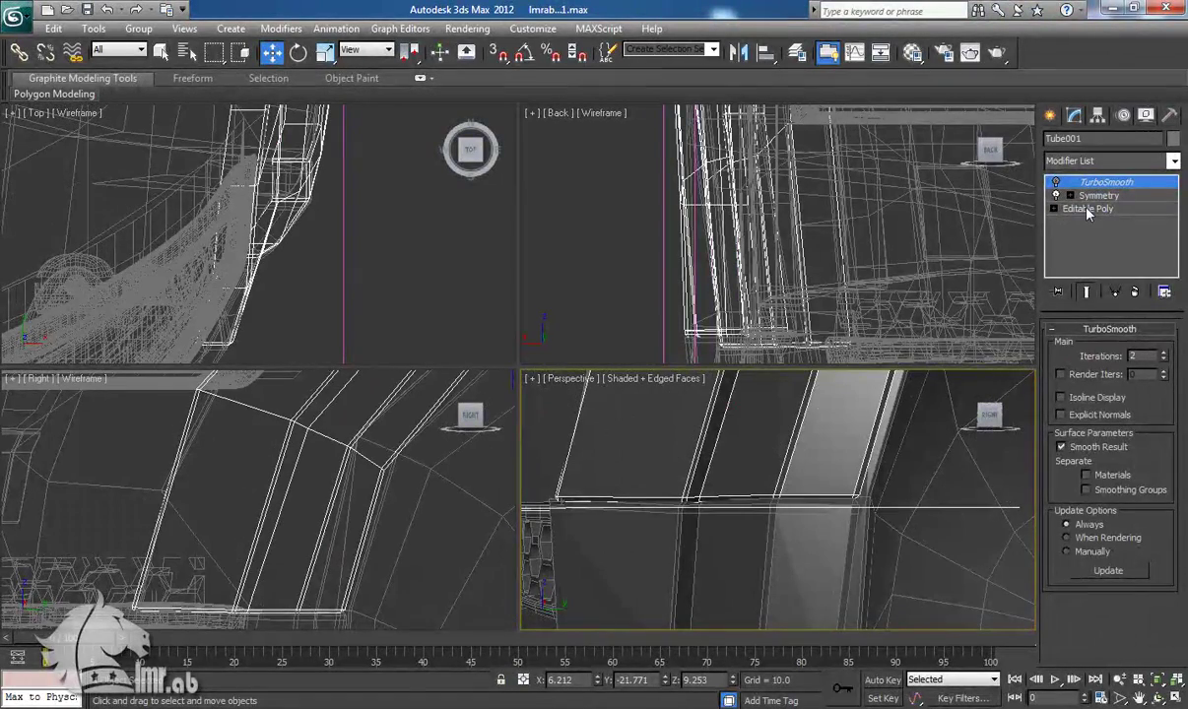
{"action": "left_click", "coordinate": [1088, 214]}
{"action": "left_click", "coordinate": [1086, 352]}
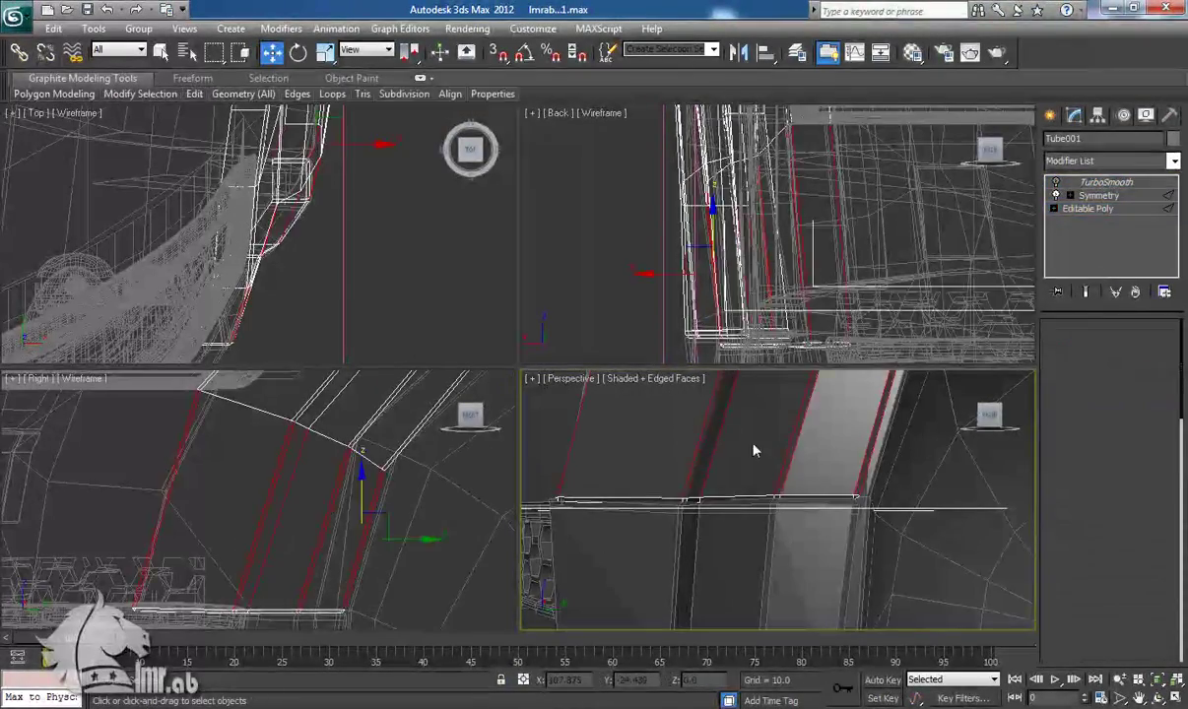
Connect the selected vertical fender edges near the lower border using one segment, pinch 0 and slide -93
{"action": "middle_click_drag", "start_coordinate": [842, 585], "coordinate": [830, 530], "text": "alt"}
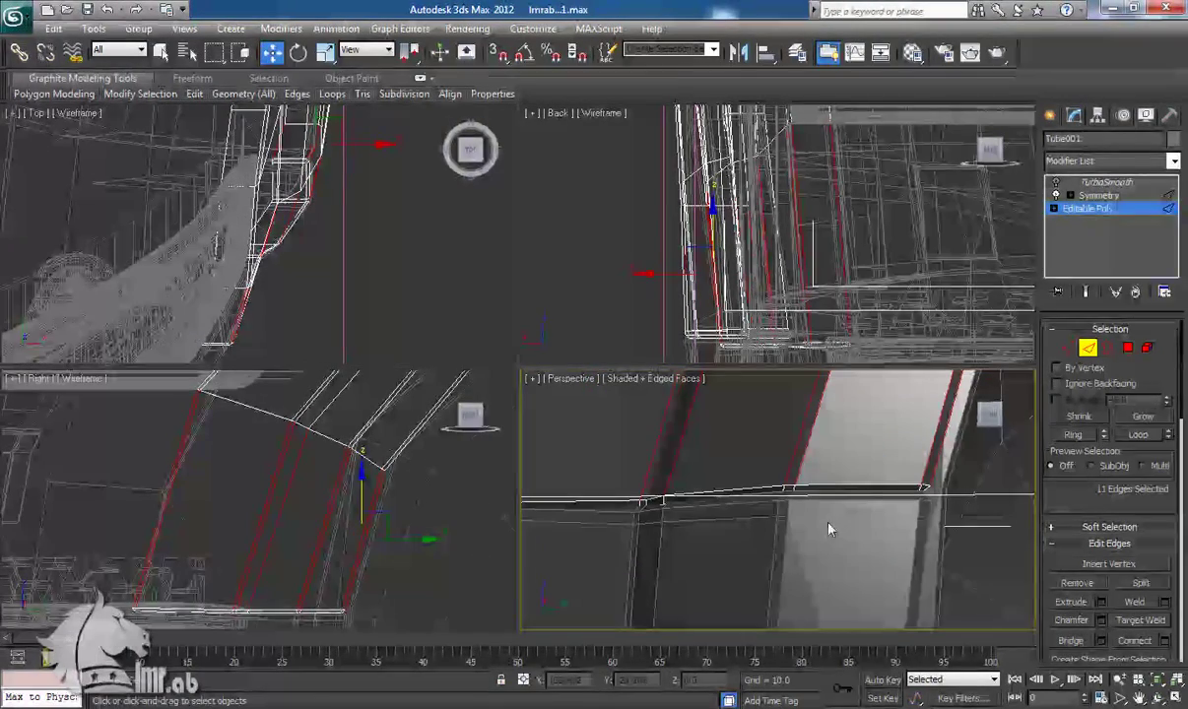
{"action": "left_click", "coordinate": [1164, 642]}
{"action": "scroll", "coordinate": [729, 537], "scroll_direction": "down", "scroll_amount": 5}
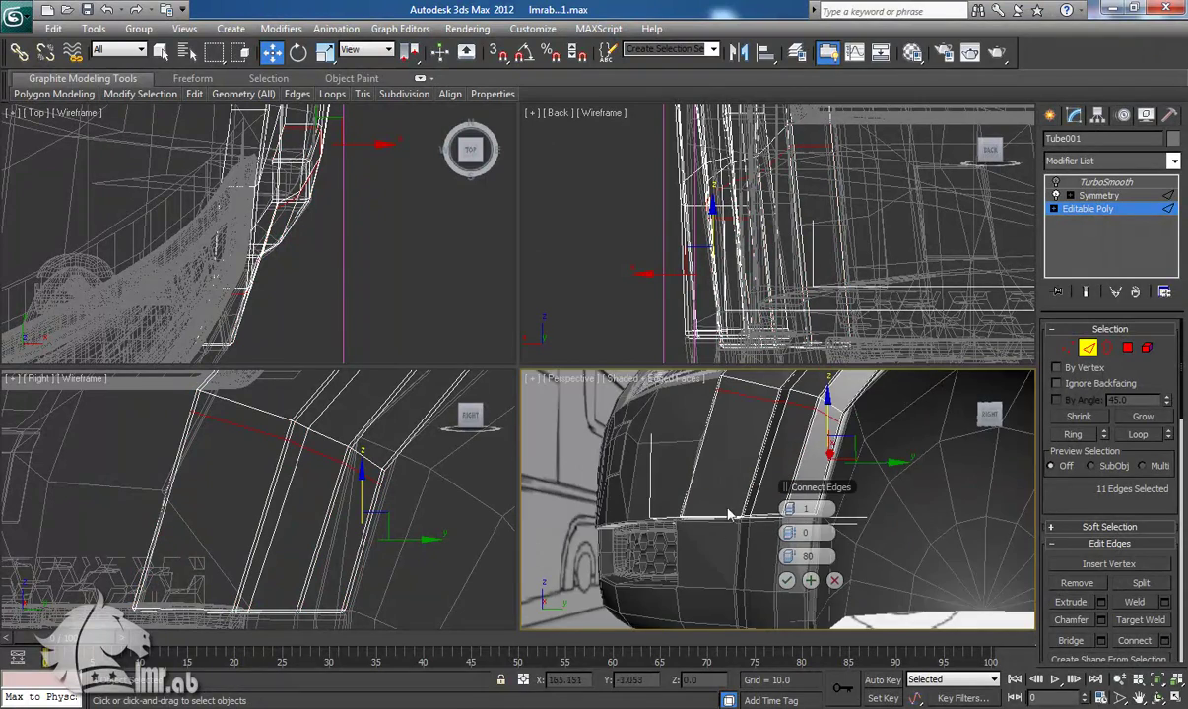
{"action": "left_click_drag", "start_coordinate": [789, 558], "coordinate": [746, 556]}
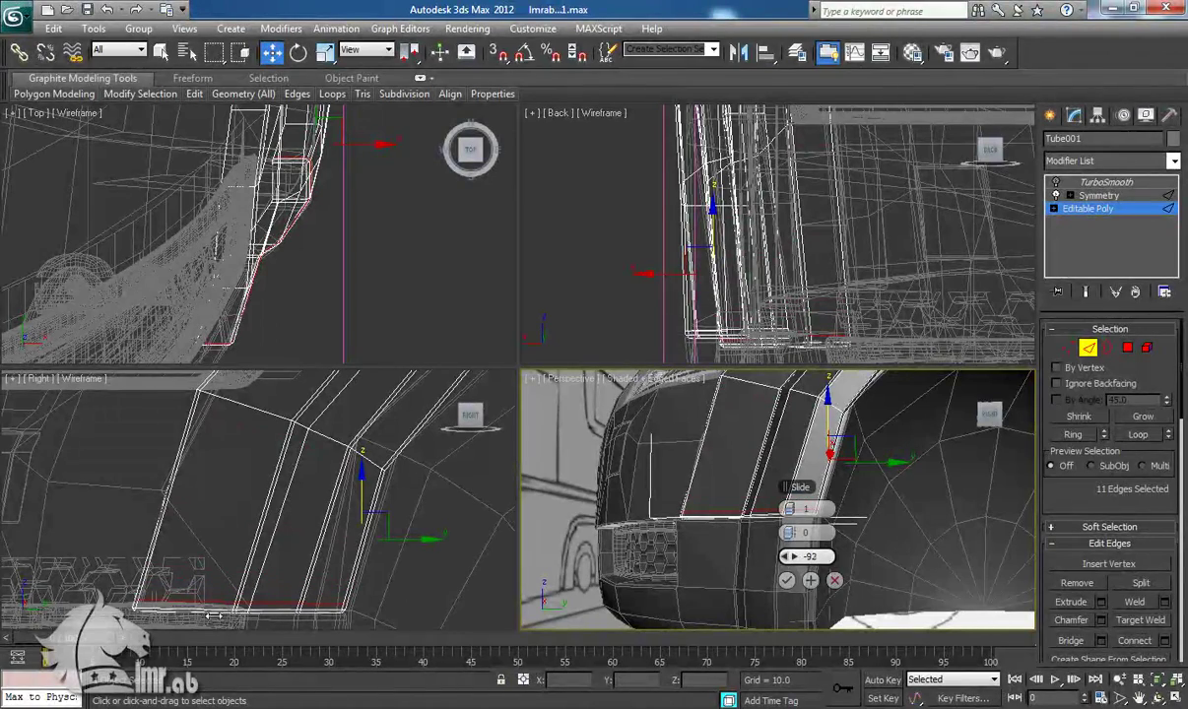
{"action": "scroll", "coordinate": [638, 583], "scroll_direction": "up", "scroll_amount": 5}
{"action": "mouse_move", "coordinate": [636, 565]}
{"action": "middle_mouse_down"}
{"action": "mouse_move", "coordinate": [645, 542]}
{"action": "mouse_move", "coordinate": [723, 565]}
{"action": "middle_mouse_up"}
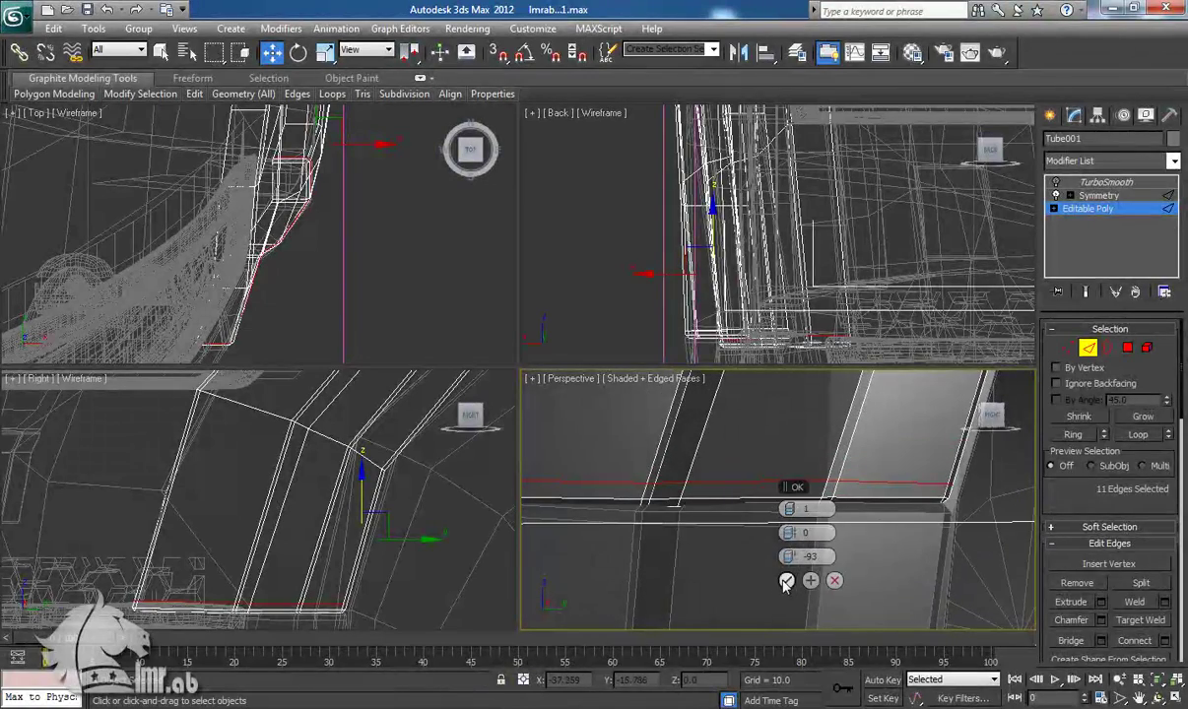
{"action": "left_click", "coordinate": [786, 582]}
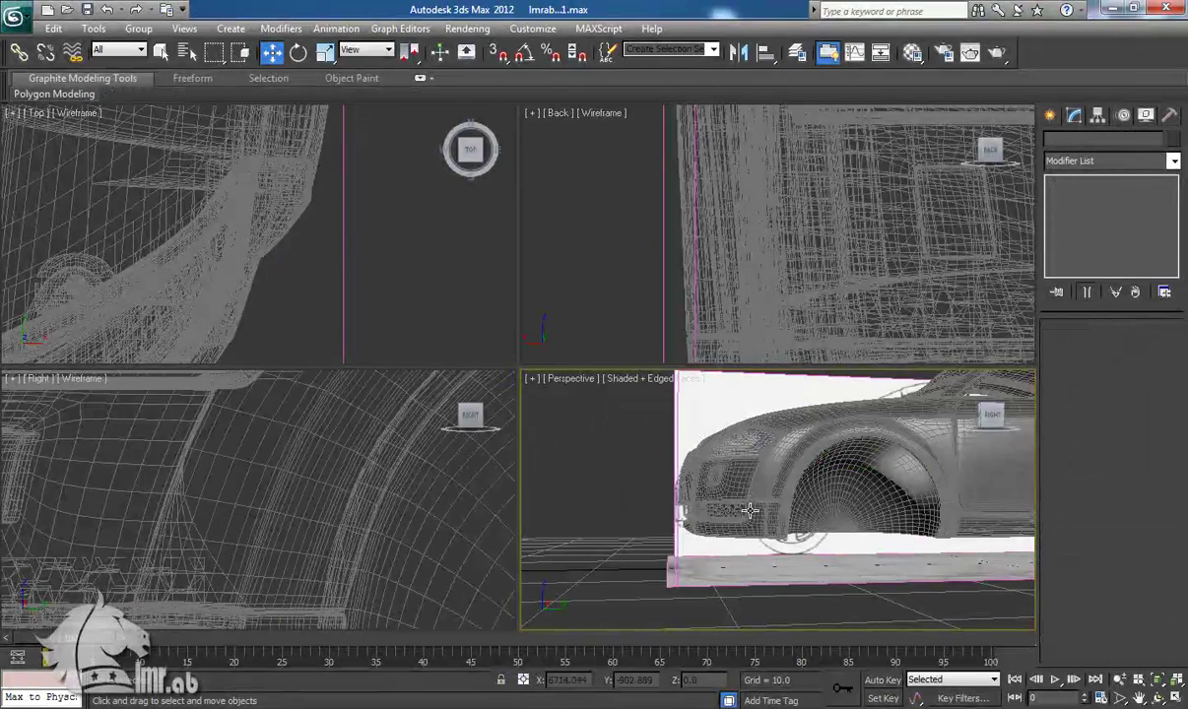
Hide the edge overlay in the perspective view and open the bumper side panel's base mesh for vertex editing
{"action": "mouse_move", "coordinate": [750, 510]}
{"action": "middle_mouse_down", "text": "alt"}
{"action": "mouse_move", "coordinate": [777, 533]}
{"action": "mouse_move", "coordinate": [721, 539]}
{"action": "mouse_move", "coordinate": [710, 518]}
{"action": "mouse_move", "coordinate": [775, 514]}
{"action": "mouse_move", "coordinate": [796, 455]}
{"action": "mouse_move", "coordinate": [814, 525]}
{"action": "mouse_move", "coordinate": [697, 512]}
{"action": "mouse_move", "coordinate": [732, 538]}
{"action": "mouse_move", "coordinate": [796, 529]}
{"action": "mouse_move", "coordinate": [696, 482]}
{"action": "middle_mouse_up", "text": "alt"}
{"action": "key", "text": "F4"}
{"action": "scroll", "coordinate": [778, 534], "scroll_direction": "up", "scroll_amount": 7}
{"action": "left_click", "coordinate": [765, 507]}
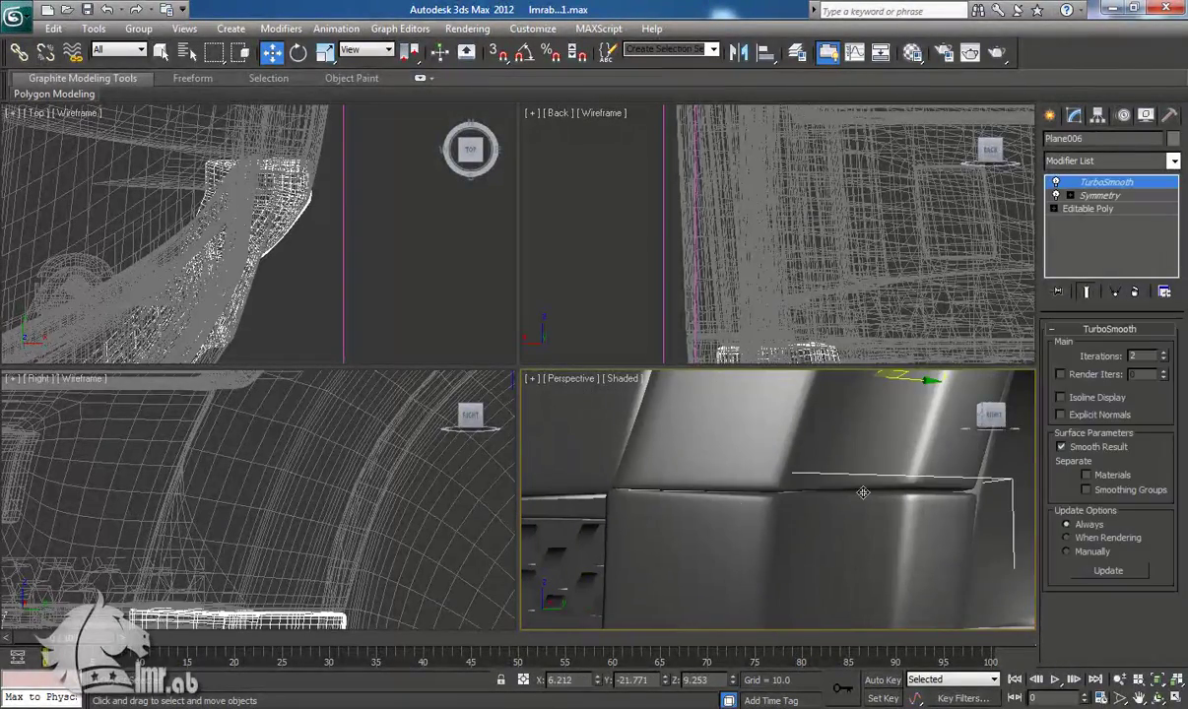
{"action": "left_click", "coordinate": [1087, 209]}
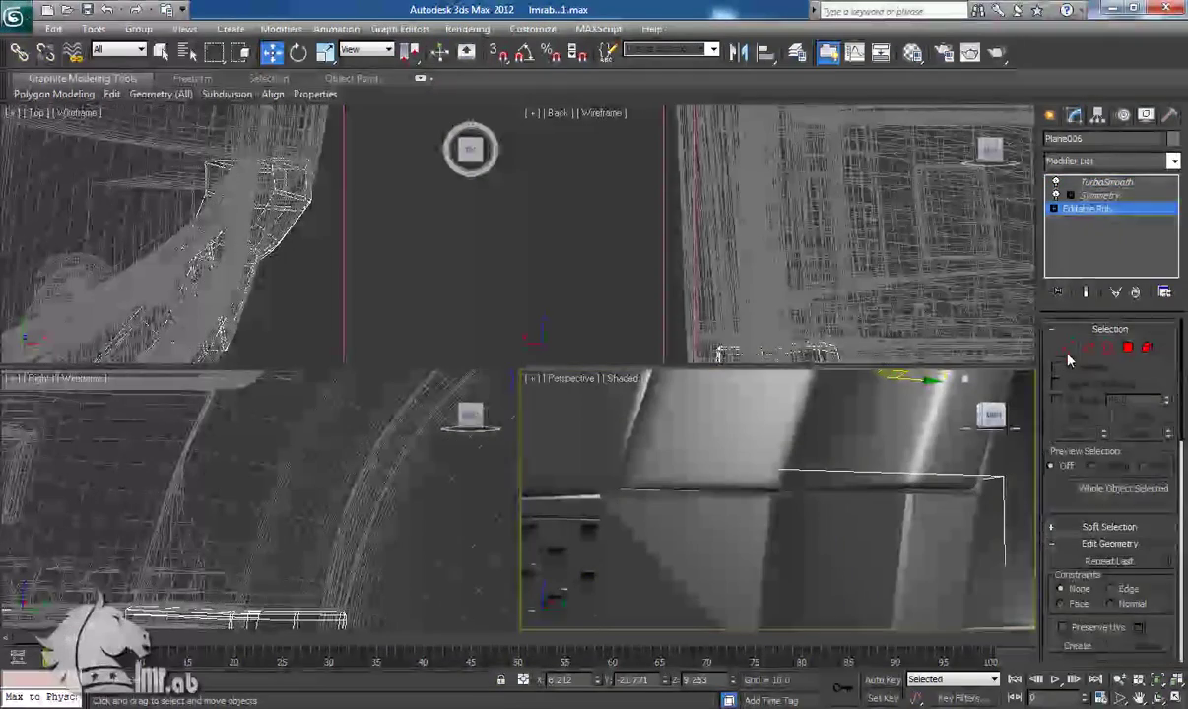
{"action": "key", "text": "1"}
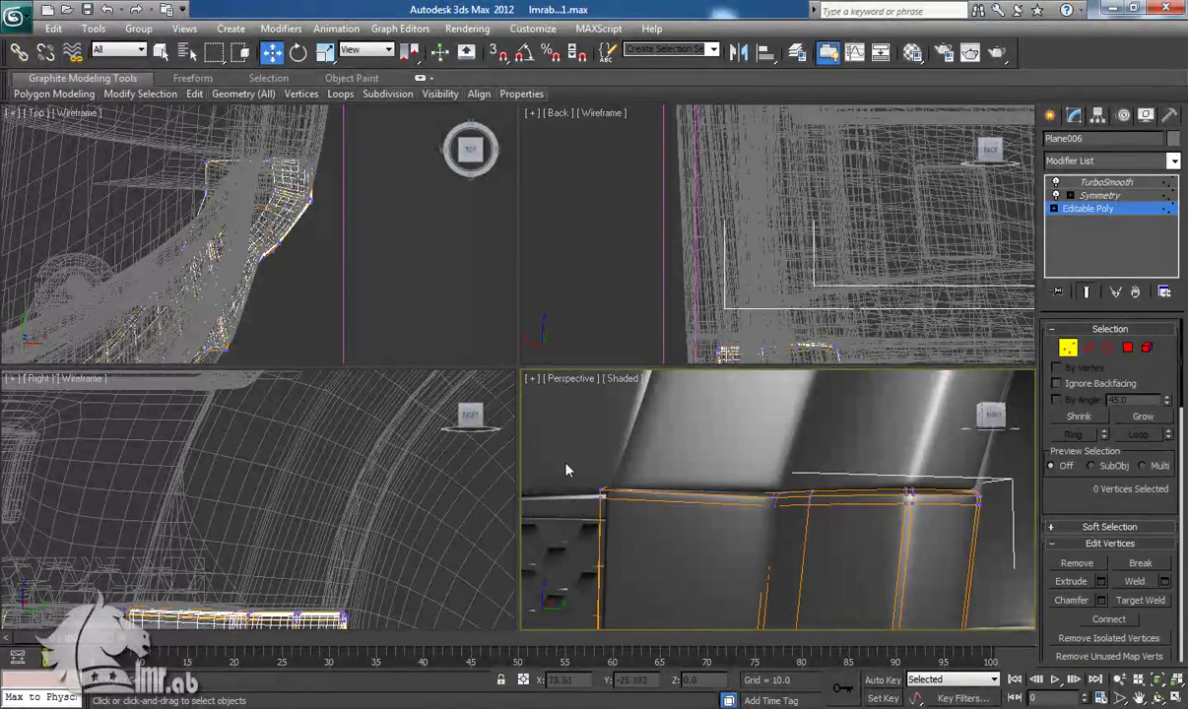
Move the vertices at the bumper side's front upper corner about 0.041 in Y and 0.007 in Z, and leave vertex editing
{"action": "left_click_drag", "start_coordinate": [567, 470], "coordinate": [621, 523]}
{"action": "mouse_move", "coordinate": [642, 527]}
{"action": "middle_mouse_down", "text": "alt"}
{"action": "mouse_move", "coordinate": [762, 522]}
{"action": "mouse_move", "coordinate": [647, 544]}
{"action": "mouse_move", "coordinate": [651, 533]}
{"action": "middle_mouse_up", "text": "alt"}
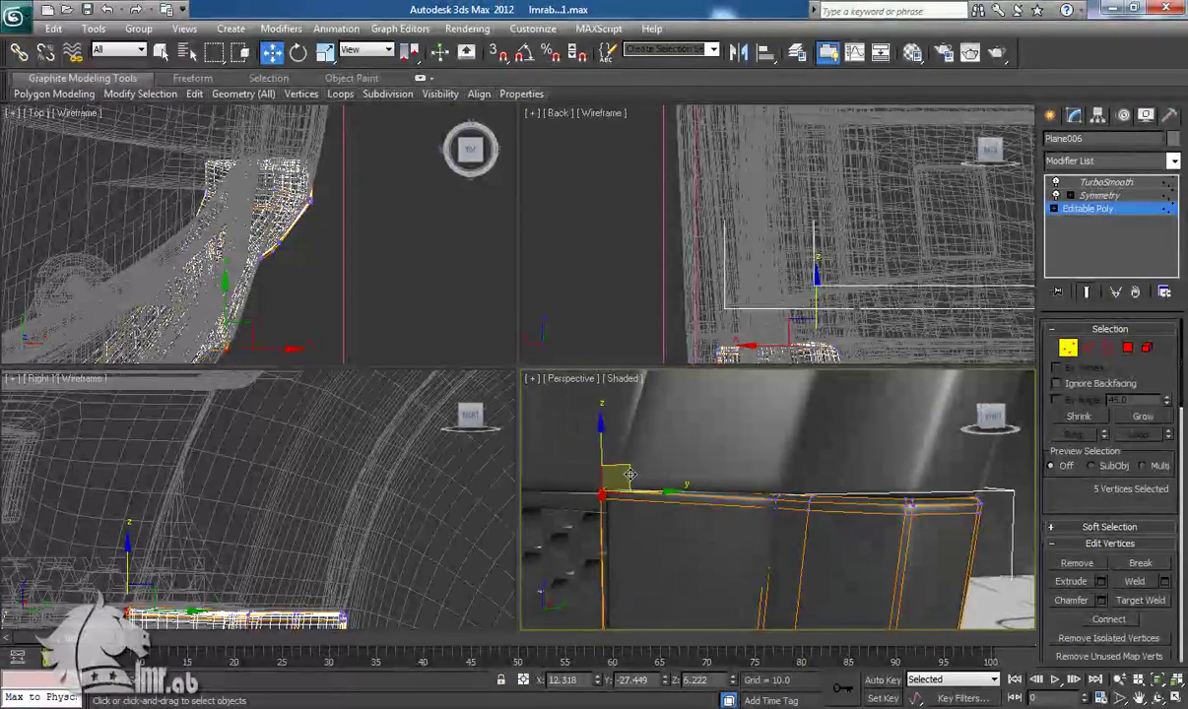
{"action": "left_click_drag", "start_coordinate": [637, 465], "coordinate": [635, 462]}
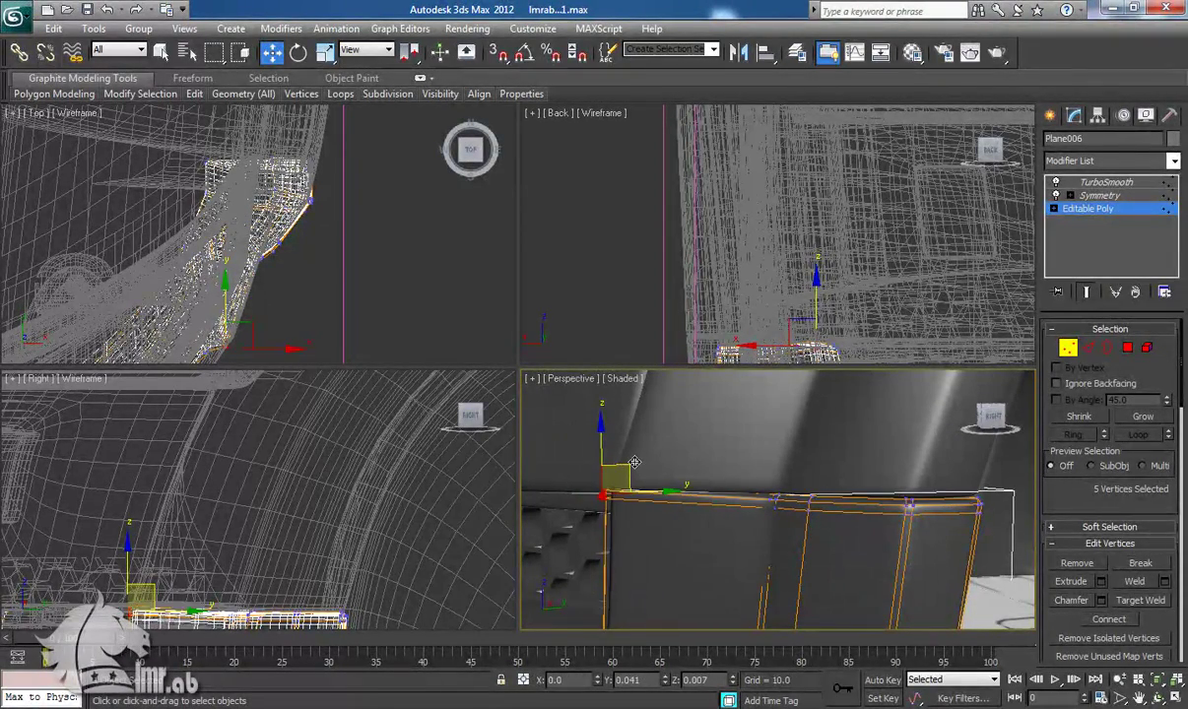
{"action": "middle_click_drag", "start_coordinate": [596, 540], "coordinate": [668, 509], "text": "alt"}
{"action": "left_click", "coordinate": [1069, 346]}
{"action": "left_click", "coordinate": [1070, 349]}
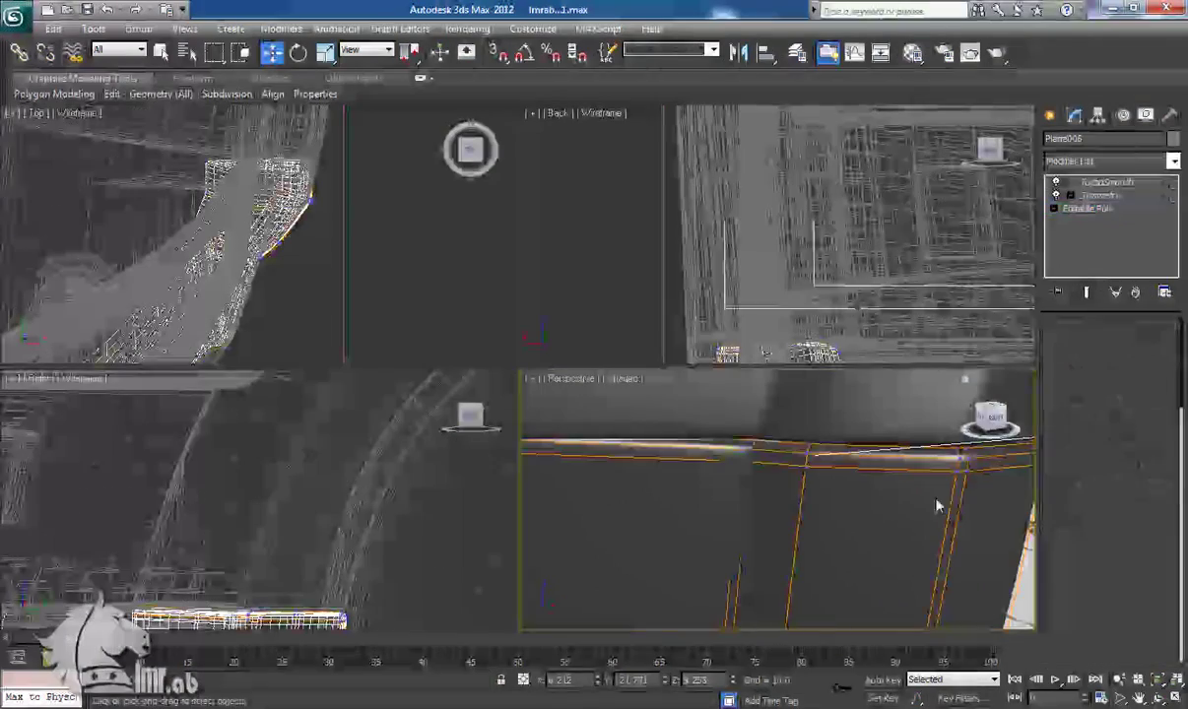
Raise the selected vertices along the bumper side's upper border about 0.027 in Z, and lift the vertices near the wheel-arch end slightly
{"action": "left_click_drag", "start_coordinate": [706, 422], "coordinate": [769, 487]}
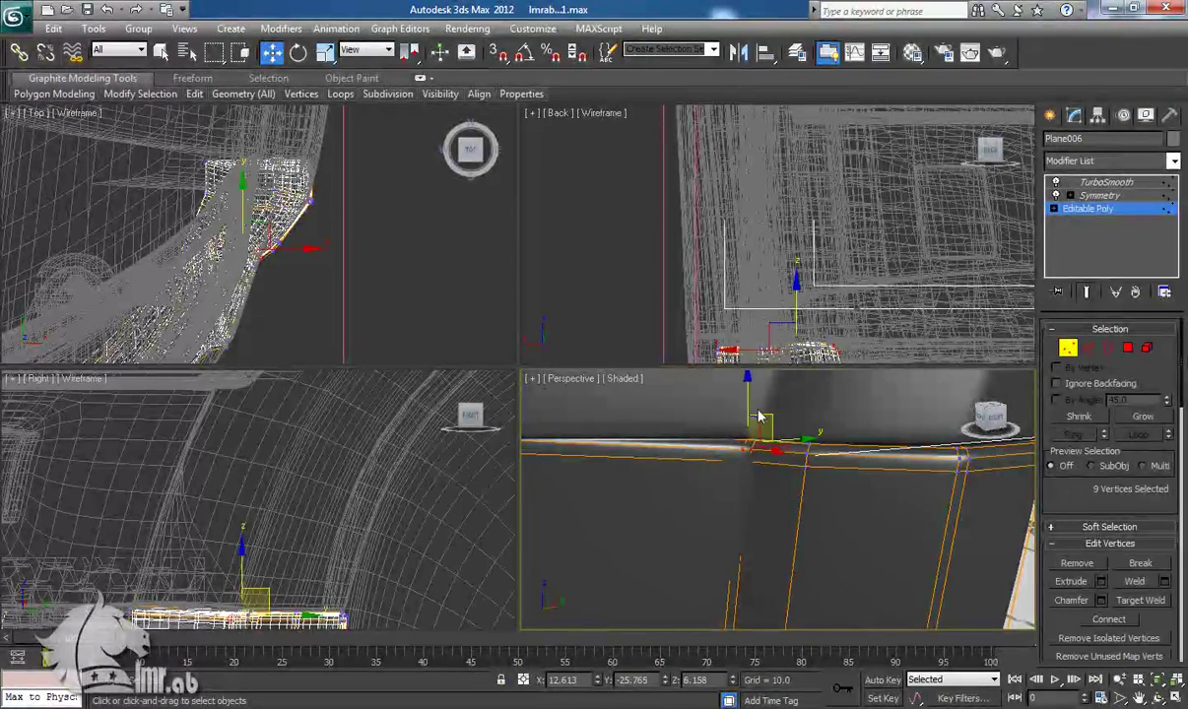
{"action": "left_click_drag", "start_coordinate": [750, 400], "coordinate": [806, 397]}
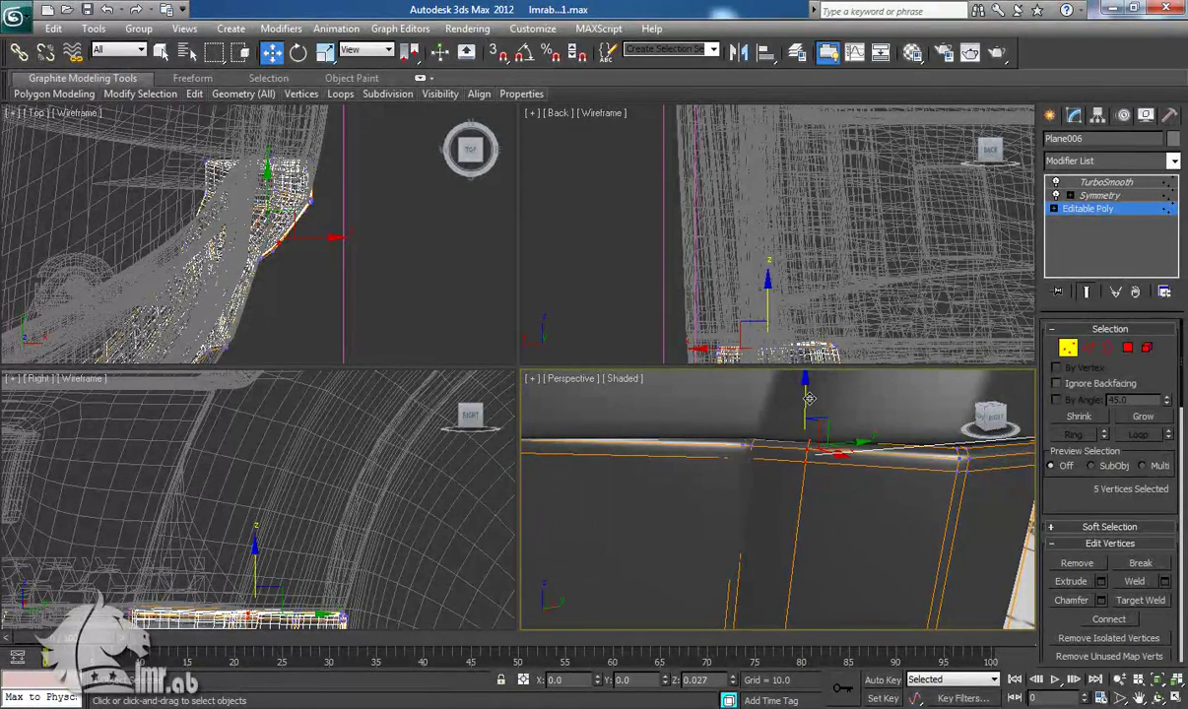
{"action": "middle_click_drag", "start_coordinate": [865, 449], "coordinate": [770, 488], "text": "alt"}
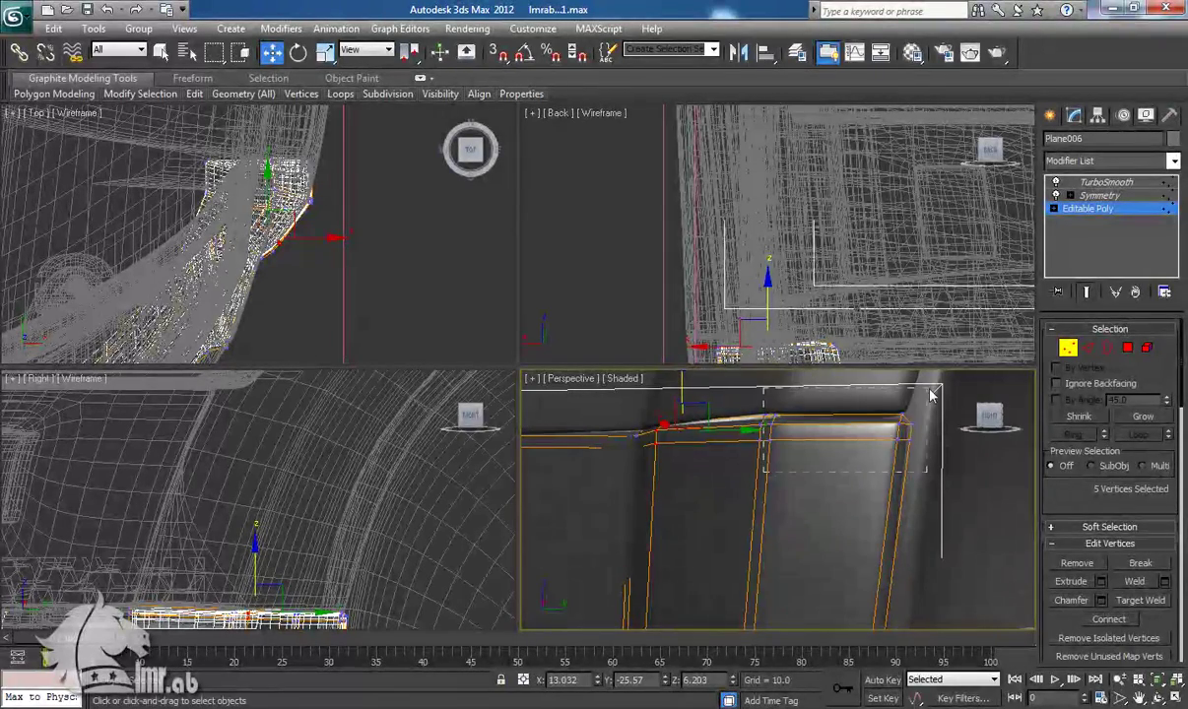
{"action": "left_click_drag", "start_coordinate": [853, 387], "coordinate": [853, 384]}
Move the six vertices at the wheel-arch end's upper corner about -0.096 in X, and shift the neighbouring crease vertices slightly along X
{"action": "middle_click_drag", "start_coordinate": [808, 510], "coordinate": [676, 623], "text": "alt"}
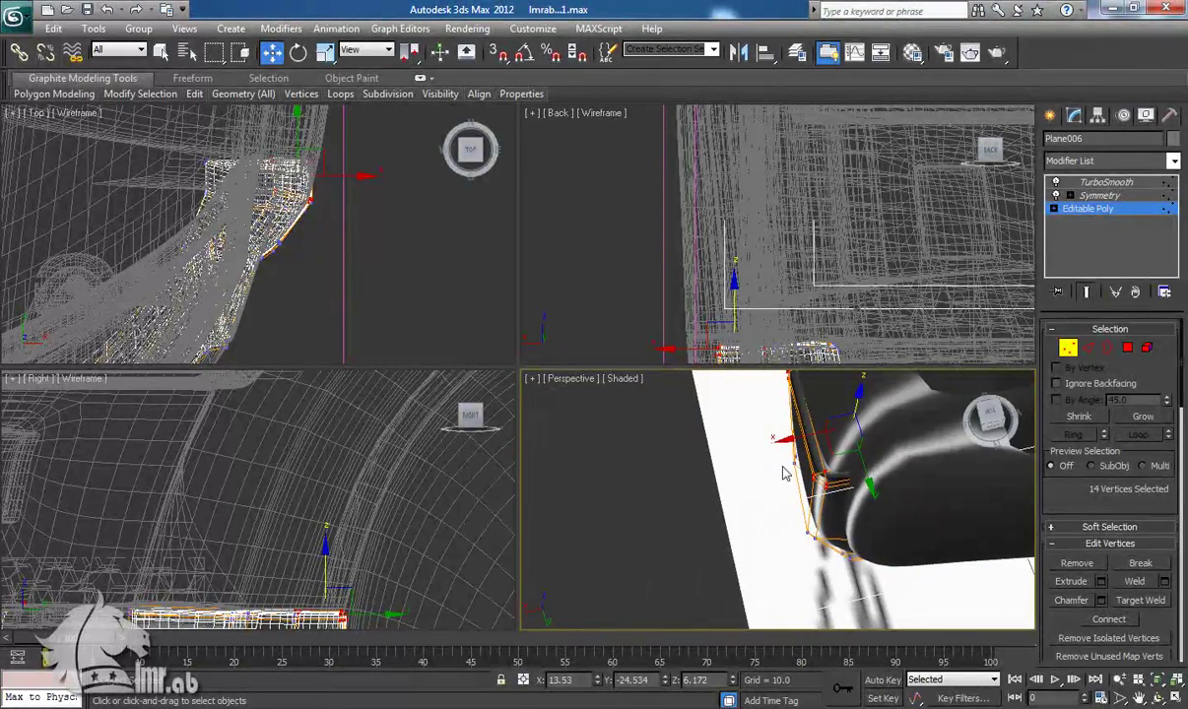
{"action": "middle_click_drag", "start_coordinate": [803, 502], "coordinate": [867, 517], "text": "alt"}
{"action": "left_click_drag", "start_coordinate": [881, 434], "coordinate": [916, 480]}
{"action": "middle_click_drag", "start_coordinate": [915, 480], "coordinate": [889, 514], "text": "alt"}
{"action": "left_click_drag", "start_coordinate": [885, 476], "coordinate": [887, 473]}
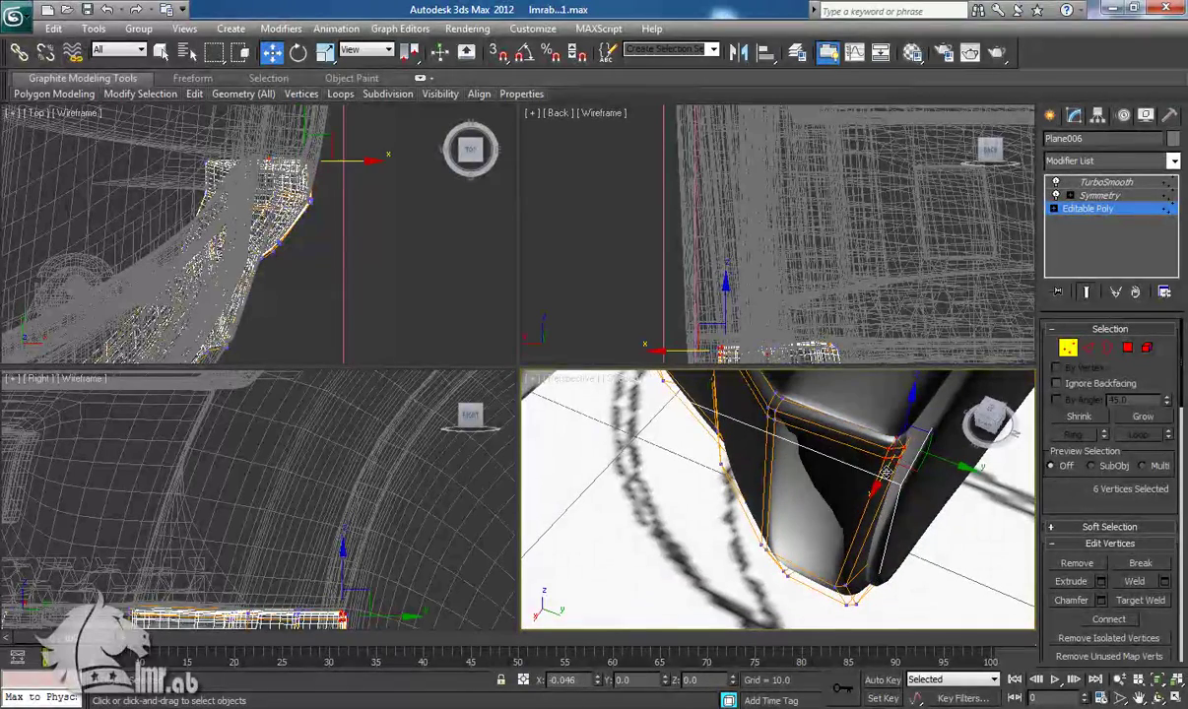
{"action": "middle_click_drag", "start_coordinate": [877, 498], "coordinate": [745, 509], "text": "alt"}
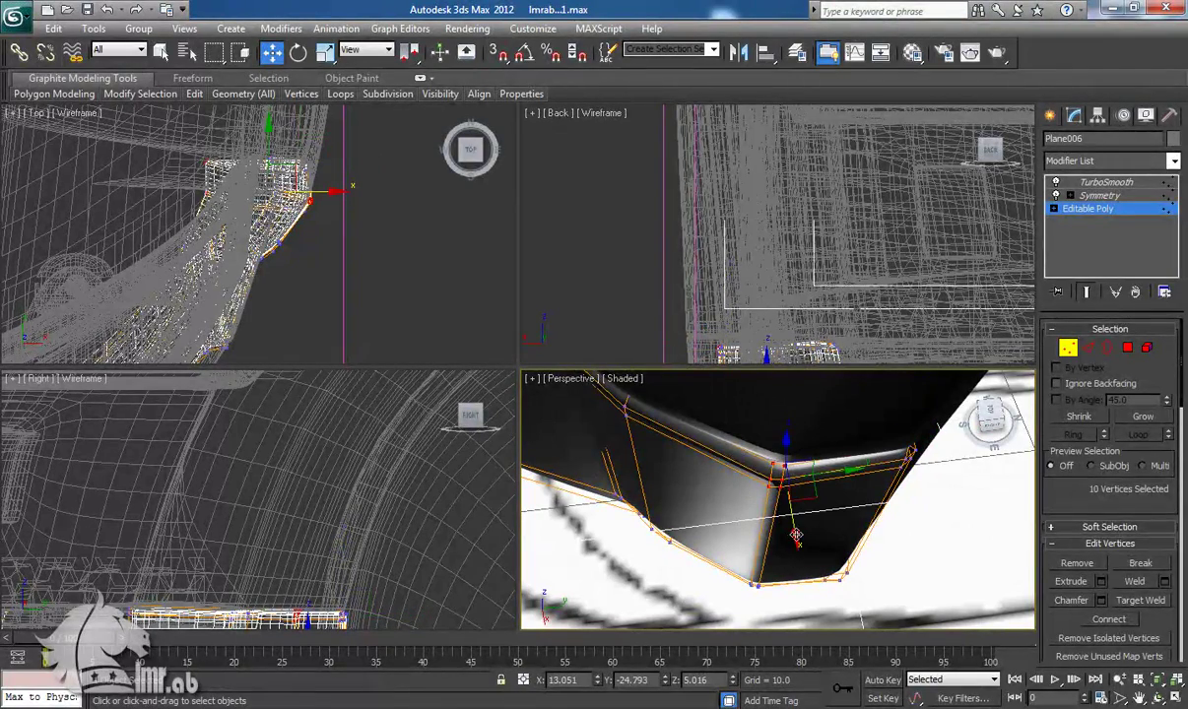
{"action": "left_click_drag", "start_coordinate": [796, 532], "coordinate": [799, 535]}
Compare the bumper side panel's base cage with its smoothed result around the six selected upper crease vertices
{"action": "middle_click_drag", "start_coordinate": [763, 586], "coordinate": [614, 452], "text": "alt"}
{"action": "middle_click_drag", "start_coordinate": [666, 483], "coordinate": [725, 474], "text": "alt"}
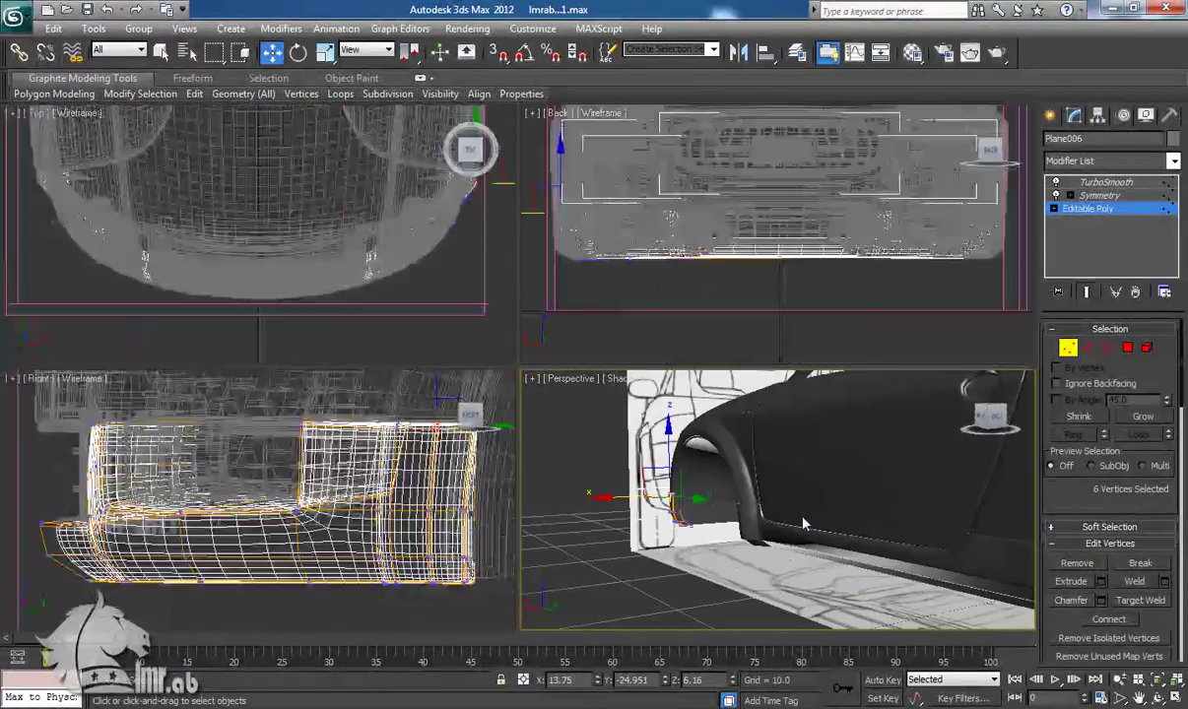
{"action": "middle_click_drag", "start_coordinate": [755, 486], "coordinate": [690, 478], "text": "alt"}
{"action": "middle_click_drag", "start_coordinate": [764, 510], "coordinate": [908, 522], "text": "alt"}
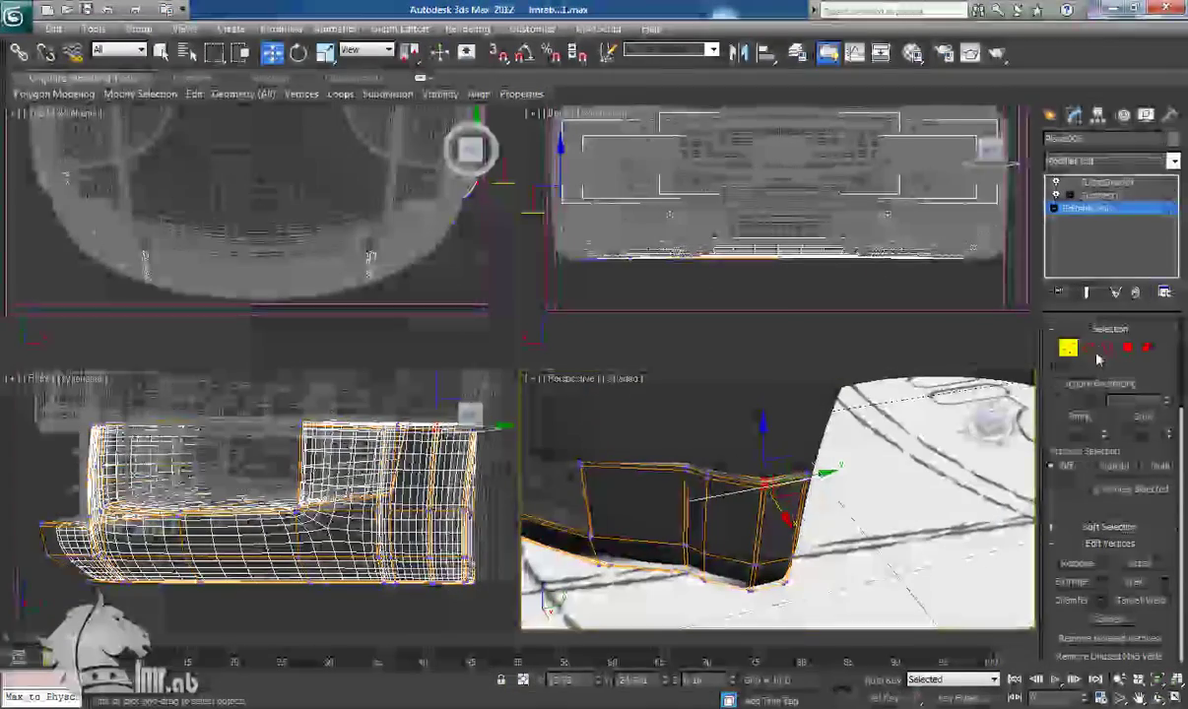
{"action": "left_click", "coordinate": [1089, 293]}
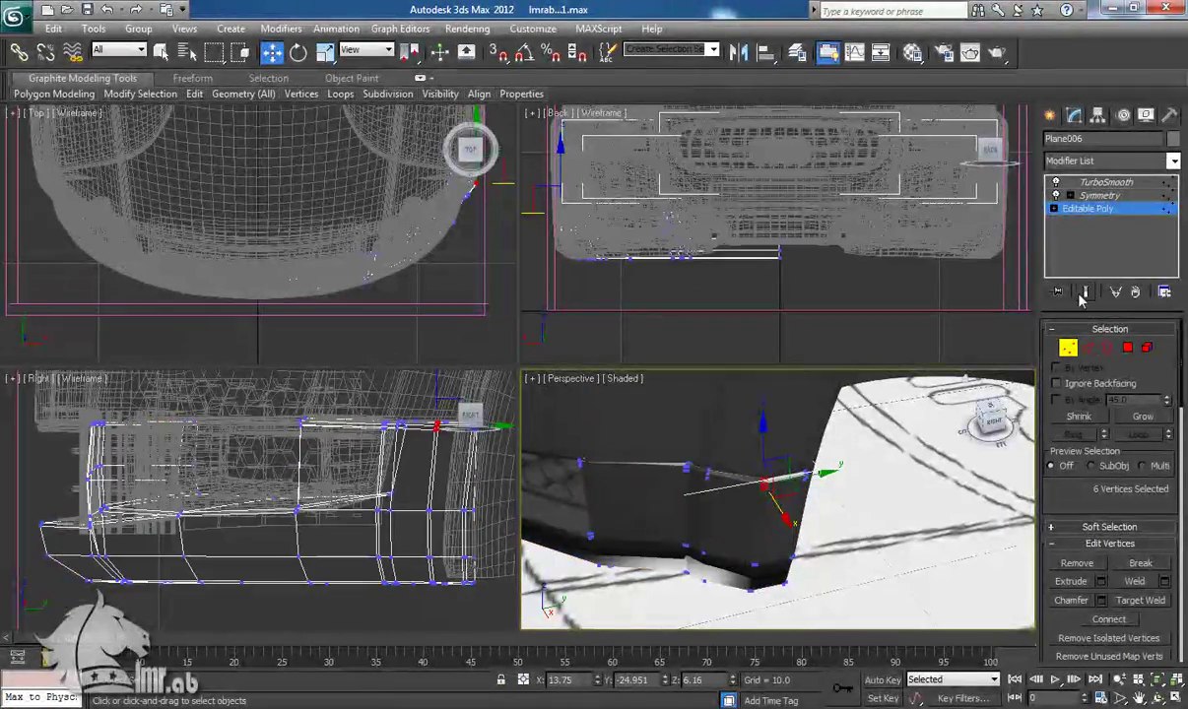
{"action": "key", "text": "z"}
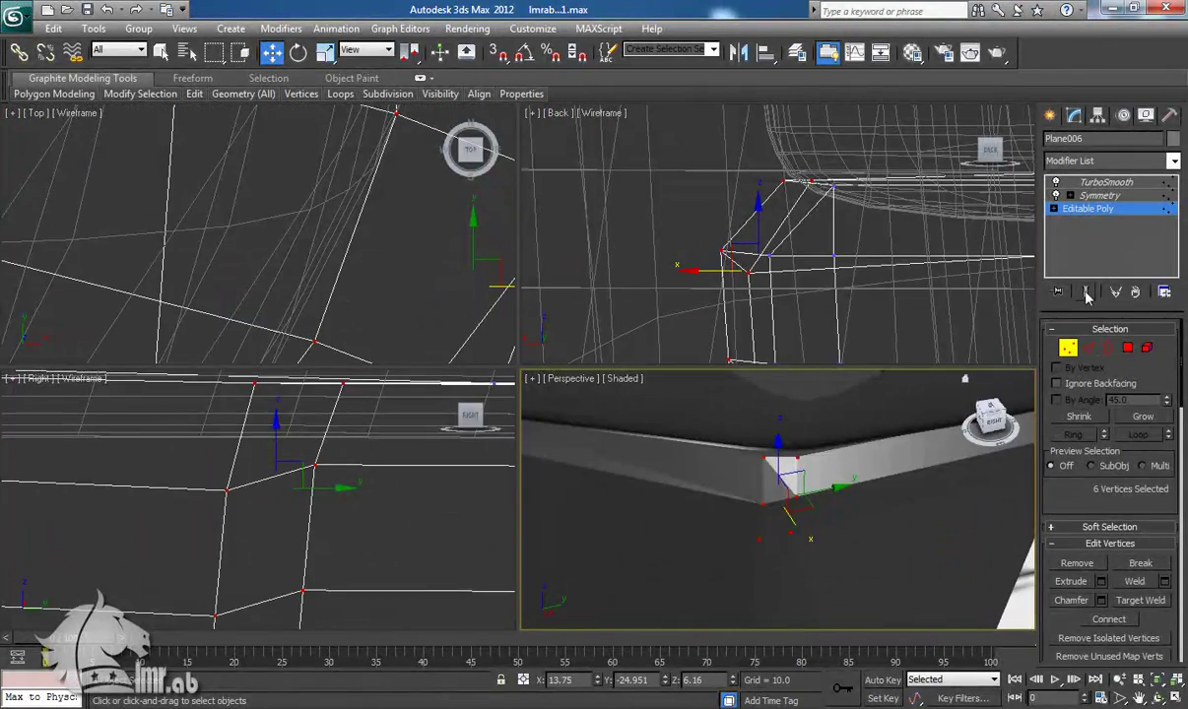
{"action": "left_click", "coordinate": [1088, 291]}
Shift the six selected crease vertices slightly in the horizontal plane to smooth the bumper side's upper border
{"action": "middle_click_drag", "start_coordinate": [803, 535], "coordinate": [800, 512], "text": "alt"}
{"action": "left_click_drag", "start_coordinate": [800, 512], "coordinate": [799, 503]}
{"action": "scroll", "coordinate": [814, 540], "scroll_direction": "down", "scroll_amount": 5}
{"action": "middle_click_drag", "start_coordinate": [814, 542], "coordinate": [798, 579], "text": "alt"}
{"action": "left_click_drag", "start_coordinate": [804, 517], "coordinate": [802, 506]}
Raise the six selected crease vertices slightly in Z toward the fender, and leave vertex editing
{"action": "middle_click_drag", "start_coordinate": [802, 527], "coordinate": [901, 575], "text": "alt"}
{"action": "middle_click_drag", "start_coordinate": [774, 592], "coordinate": [766, 486], "text": "alt"}
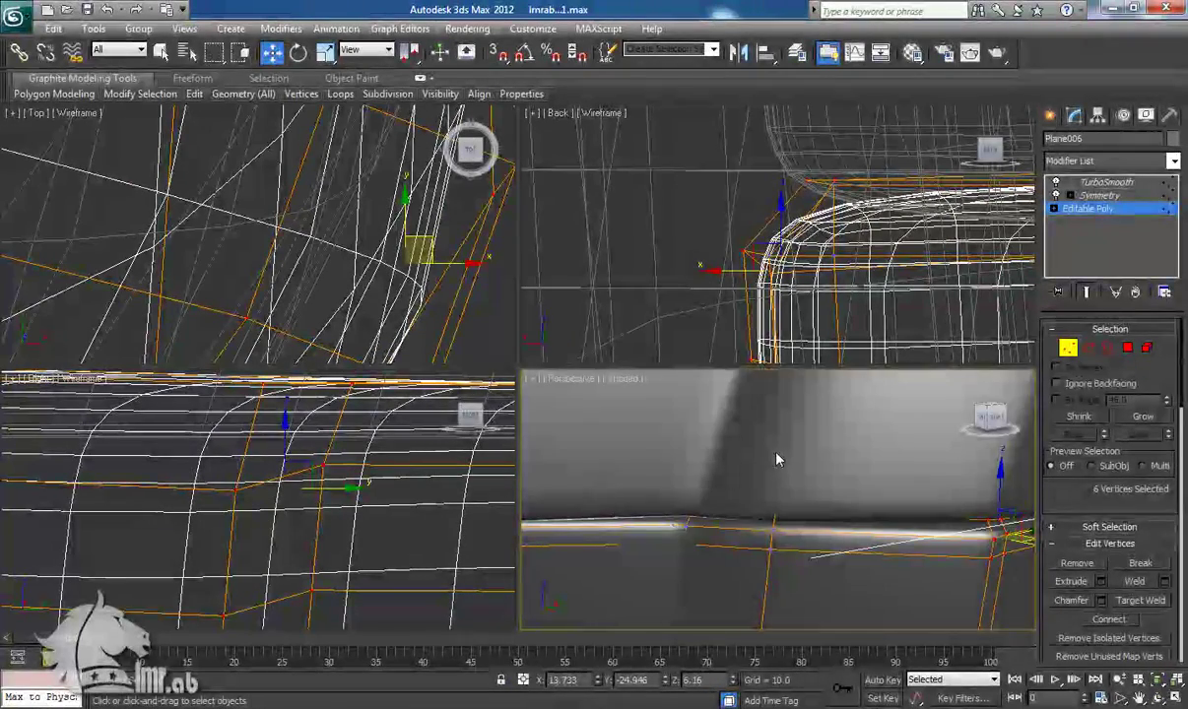
{"action": "middle_click_drag", "start_coordinate": [777, 456], "coordinate": [805, 495], "text": "alt"}
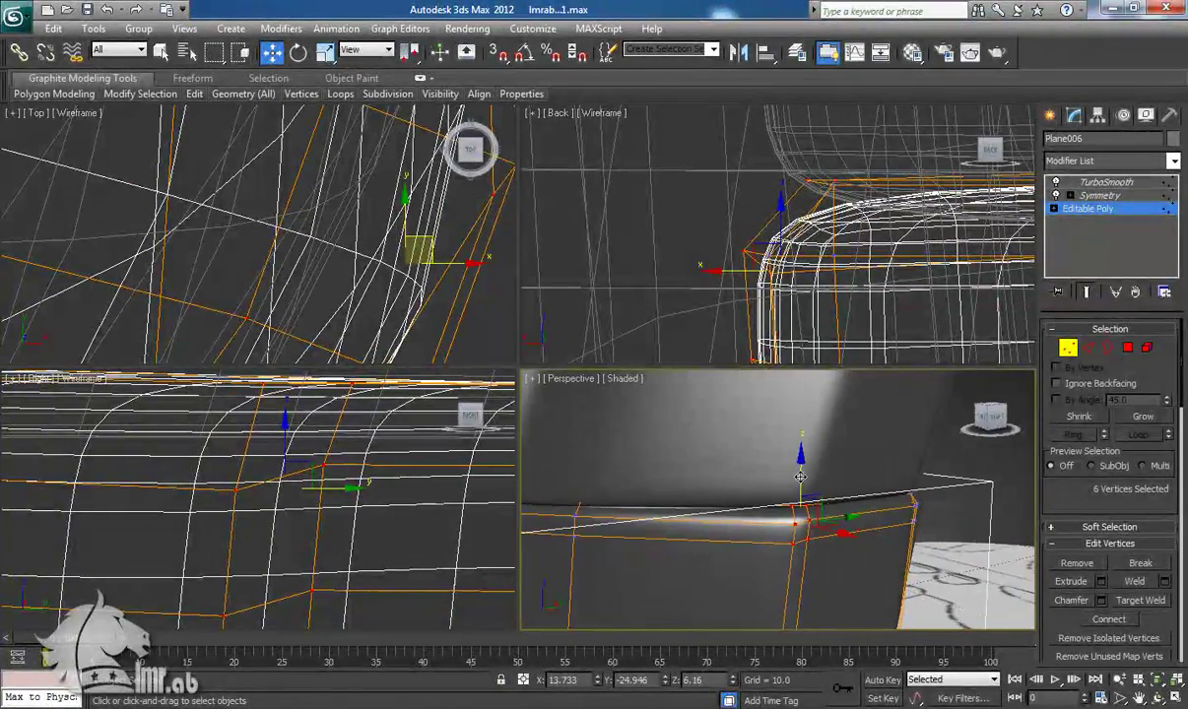
{"action": "left_click_drag", "start_coordinate": [799, 478], "coordinate": [799, 472]}
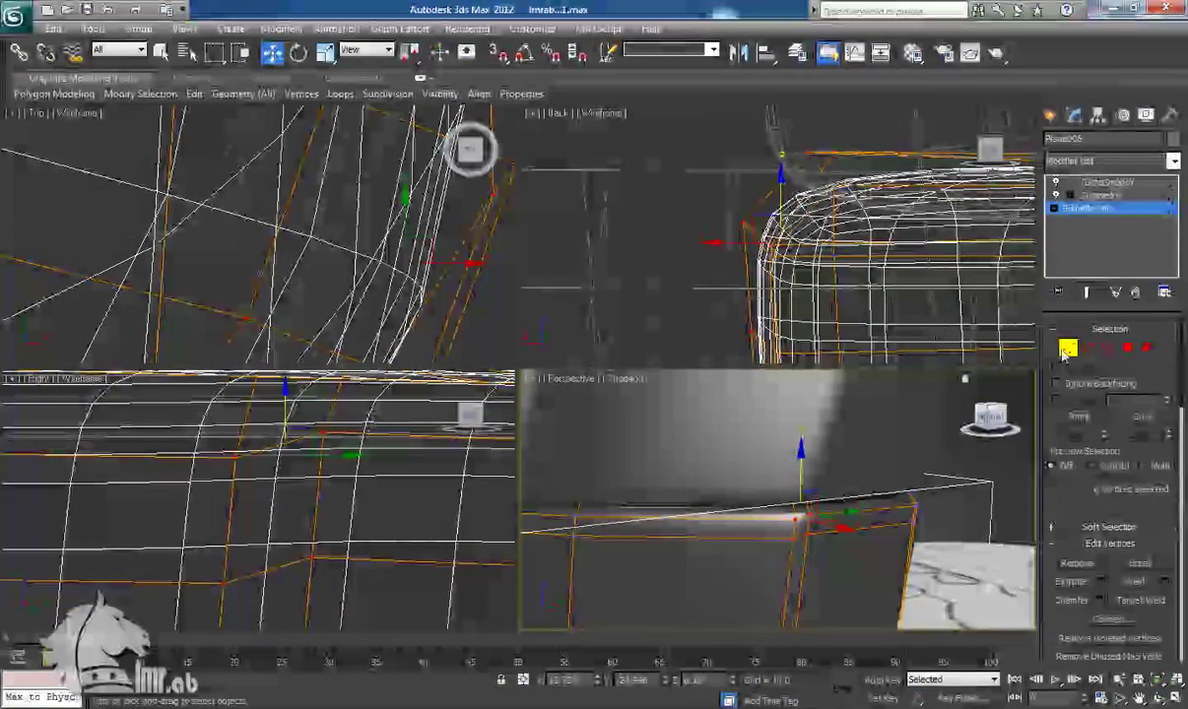
{"action": "left_click", "coordinate": [1066, 348]}
Reopen vertex editing and nudge the ten selected vertices at the bumper side's front upper crease horizontally
{"action": "middle_click_drag", "start_coordinate": [884, 488], "coordinate": [867, 480], "text": "alt"}
{"action": "middle_click_drag", "start_coordinate": [689, 483], "coordinate": [794, 523]}
{"action": "scroll", "coordinate": [791, 522], "scroll_direction": "down", "scroll_amount": 2}
{"action": "middle_click_drag", "start_coordinate": [648, 562], "coordinate": [741, 521]}
{"action": "scroll", "coordinate": [713, 549], "scroll_direction": "down", "scroll_amount": 2}
{"action": "left_click", "coordinate": [1066, 349]}
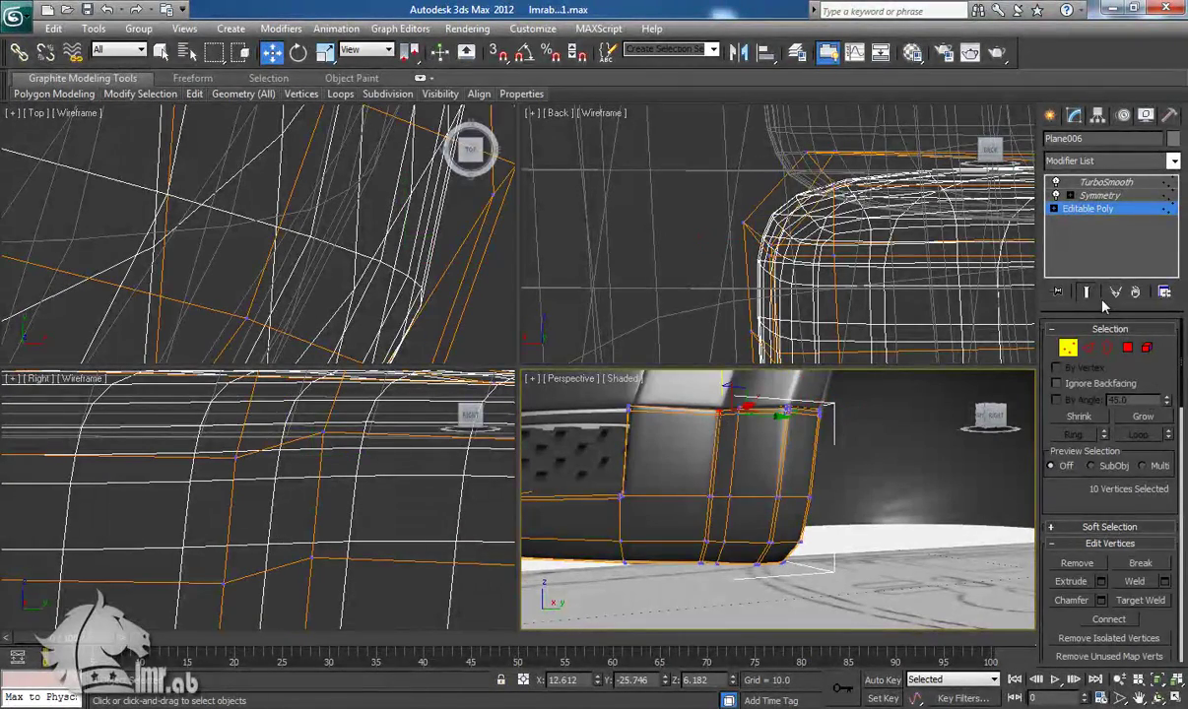
{"action": "key", "text": "z"}
{"action": "middle_click_drag", "start_coordinate": [855, 501], "coordinate": [835, 536], "text": "alt"}
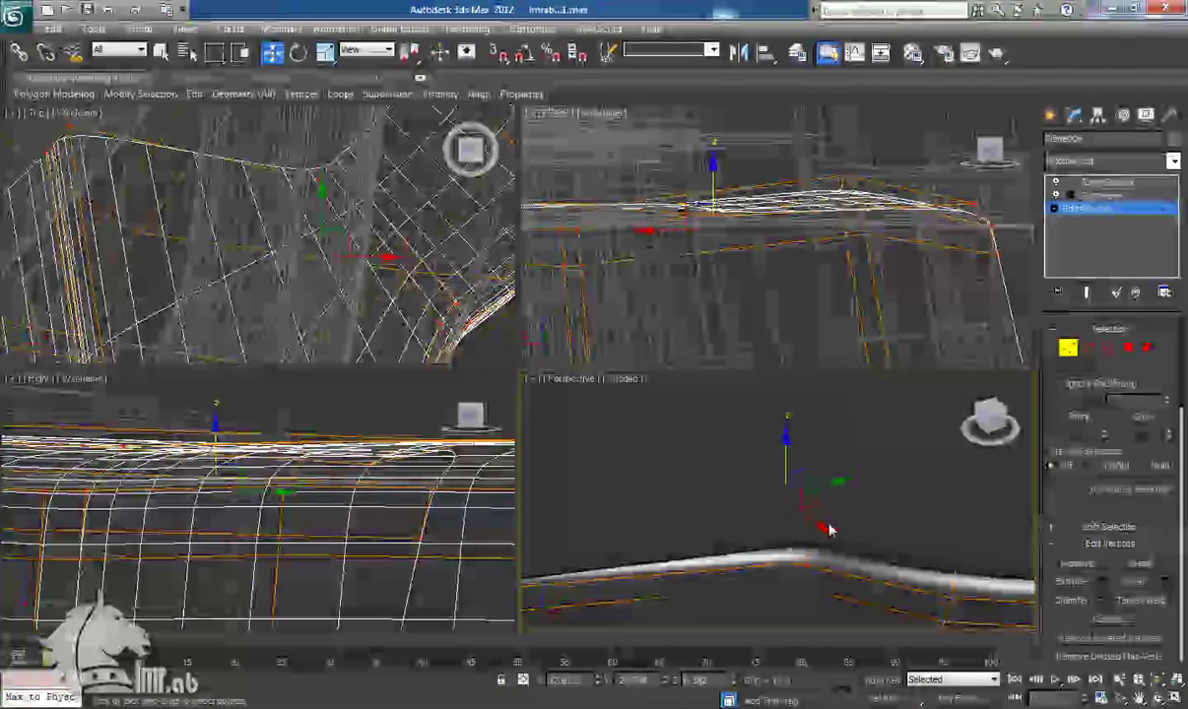
{"action": "left_click_drag", "start_coordinate": [813, 505], "coordinate": [822, 502]}
Move the five vertices at the grille-side upper corner about 0.055 in X and 0.016 in Y, and leave vertex editing
{"action": "scroll", "coordinate": [867, 525], "scroll_direction": "down", "scroll_amount": 5}
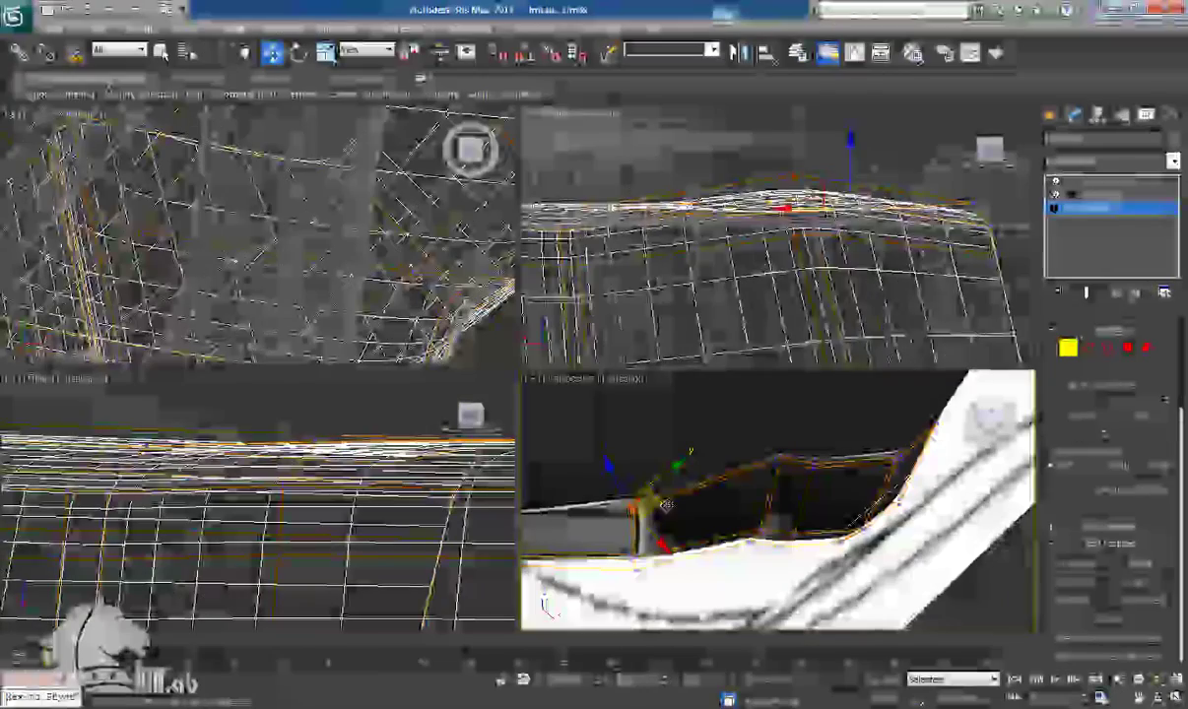
{"action": "left_click_drag", "start_coordinate": [665, 505], "coordinate": [664, 503]}
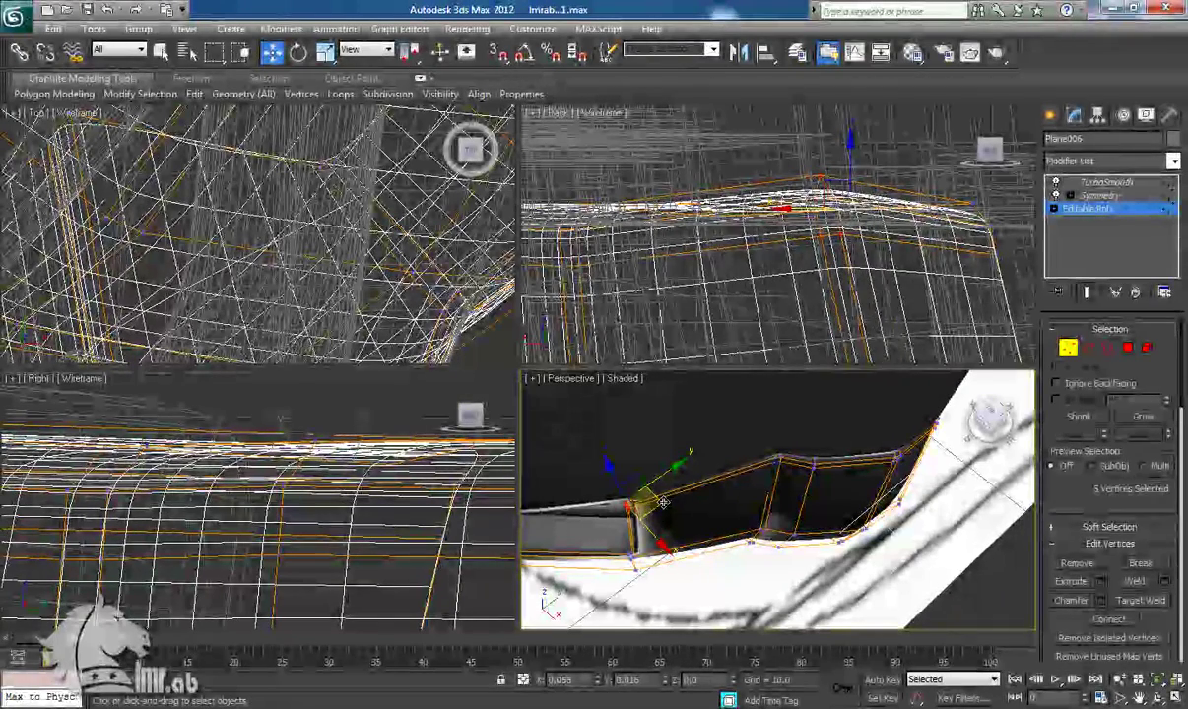
{"action": "middle_click_drag", "start_coordinate": [665, 580], "coordinate": [705, 484], "text": "alt"}
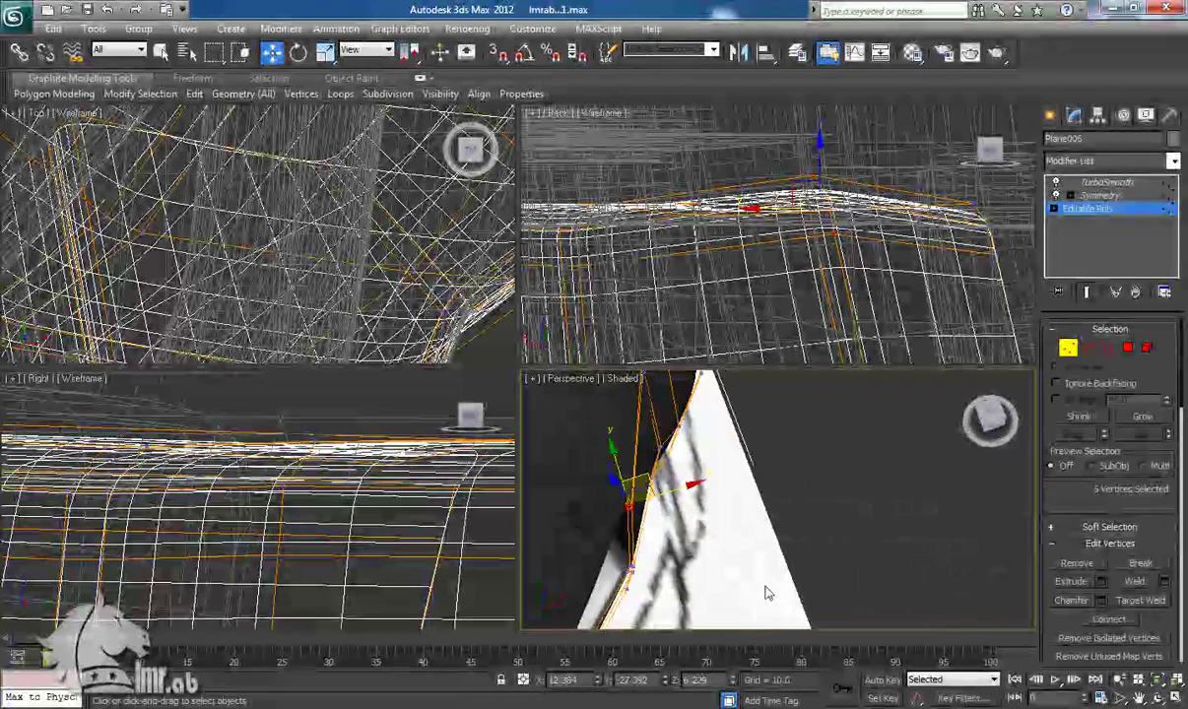
{"action": "left_click", "coordinate": [1073, 349]}
Nudge the five grille-side corner vertices slightly along Y toward the grille to align the panel edge, and leave vertex editing
{"action": "mouse_move", "coordinate": [628, 544]}
{"action": "middle_mouse_down", "text": "alt"}
{"action": "mouse_move", "coordinate": [602, 448]}
{"action": "mouse_move", "coordinate": [670, 495]}
{"action": "middle_mouse_up", "text": "alt"}
{"action": "scroll", "coordinate": [639, 514], "scroll_direction": "down", "scroll_amount": 3}
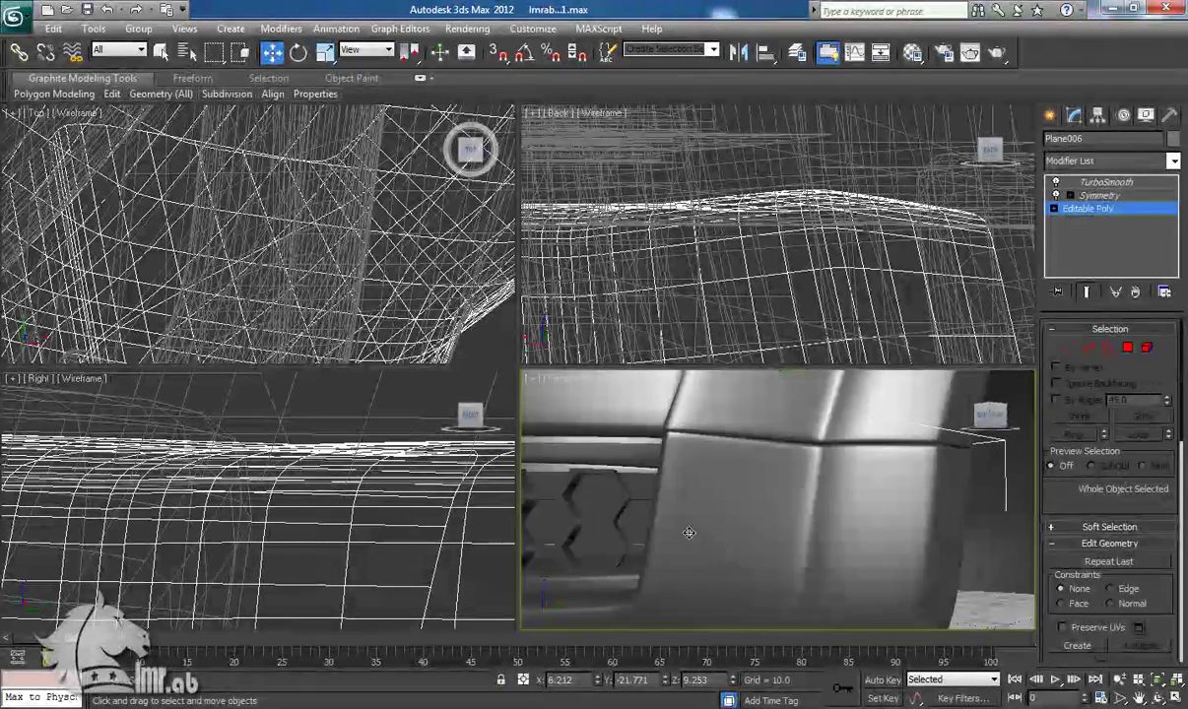
{"action": "scroll", "coordinate": [689, 534], "scroll_direction": "up", "scroll_amount": 3}
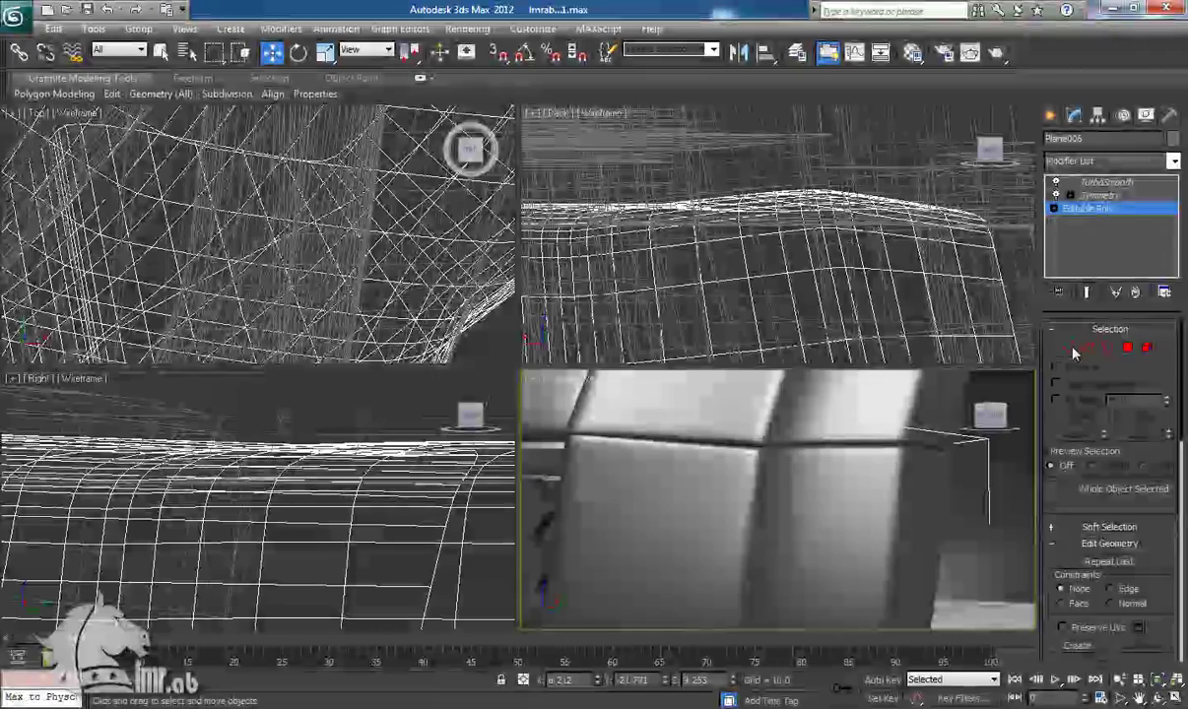
{"action": "left_click", "coordinate": [1070, 349]}
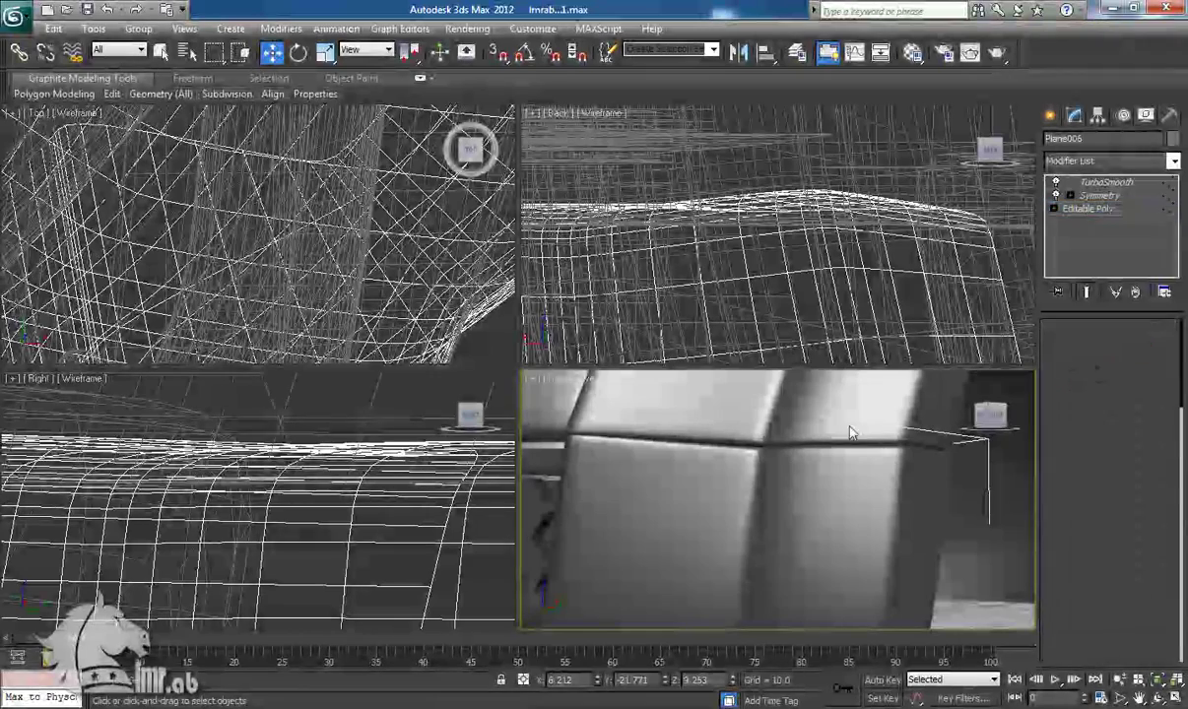
{"action": "left_click_drag", "start_coordinate": [617, 440], "coordinate": [616, 440]}
{"action": "left_click", "coordinate": [1068, 350]}
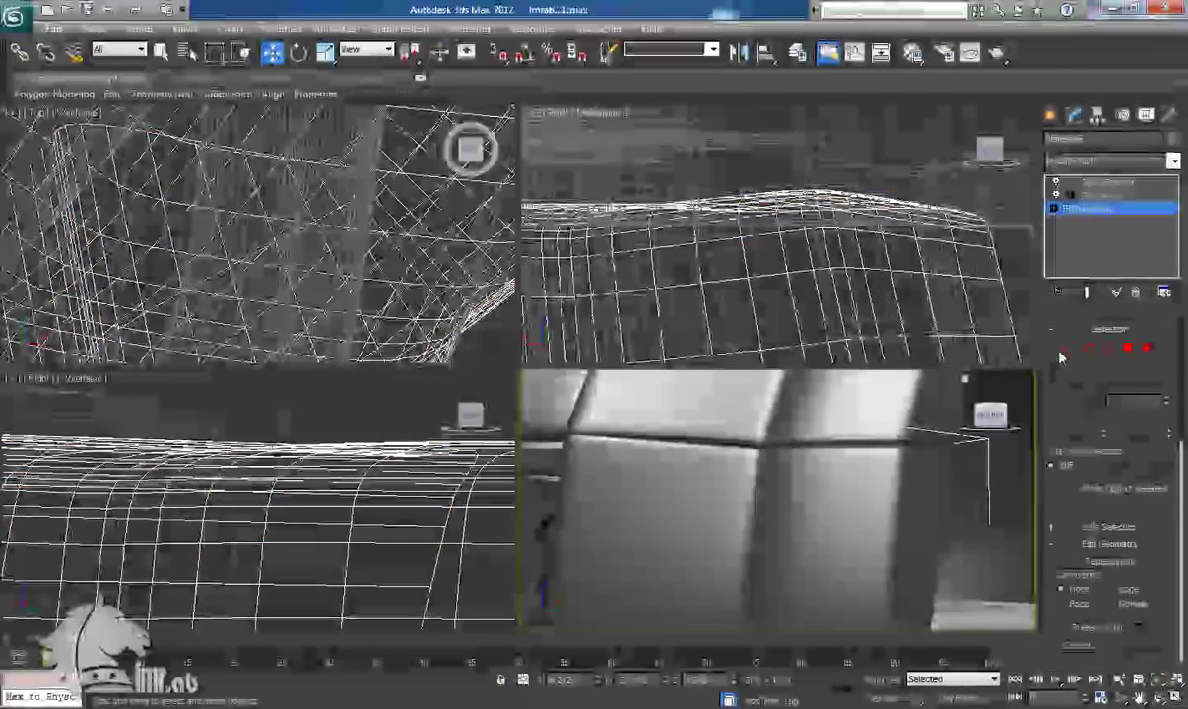
{"action": "left_click", "coordinate": [1070, 348]}
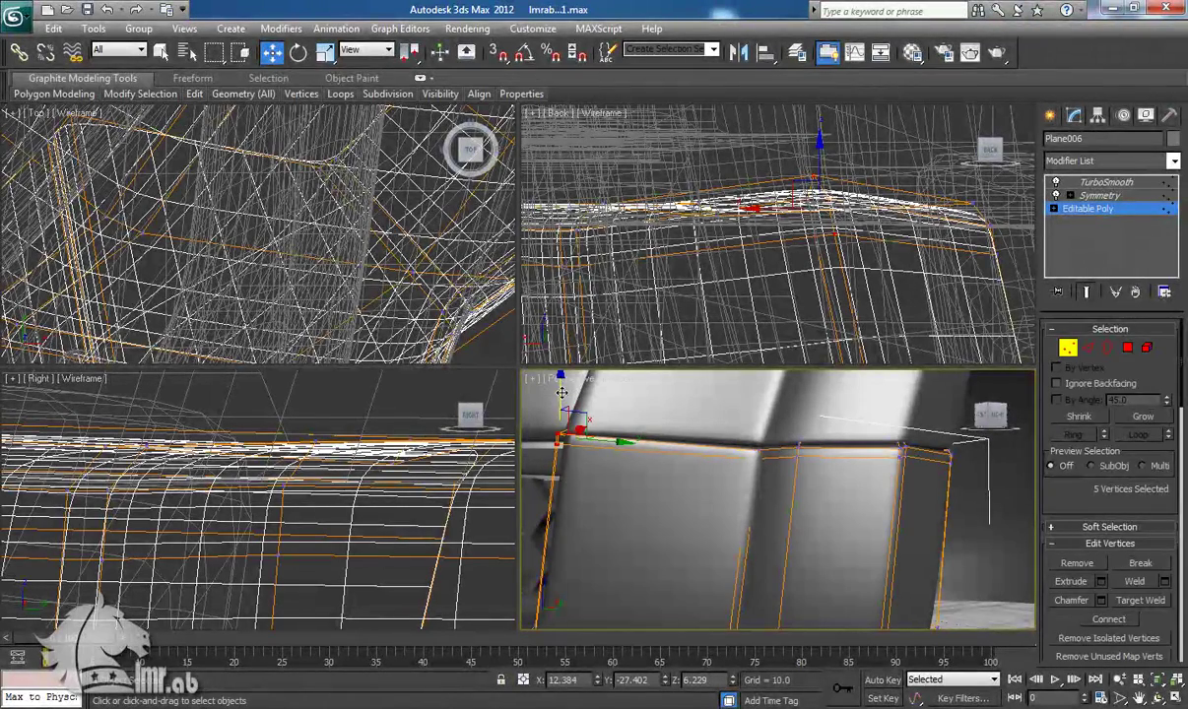
{"action": "left_click_drag", "start_coordinate": [619, 446], "coordinate": [614, 445]}
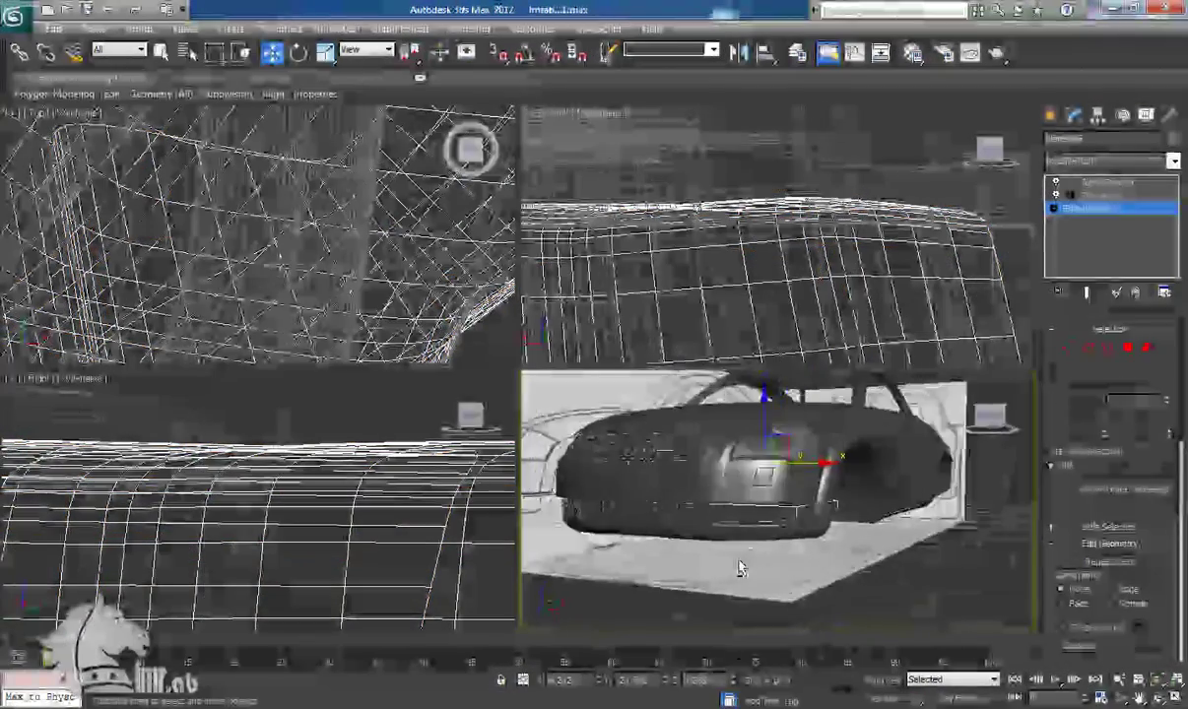
Deselect the bumper panel and examine the car body from the front, side and rear
{"action": "scroll", "coordinate": [916, 579], "scroll_direction": "up", "scroll_amount": 5}
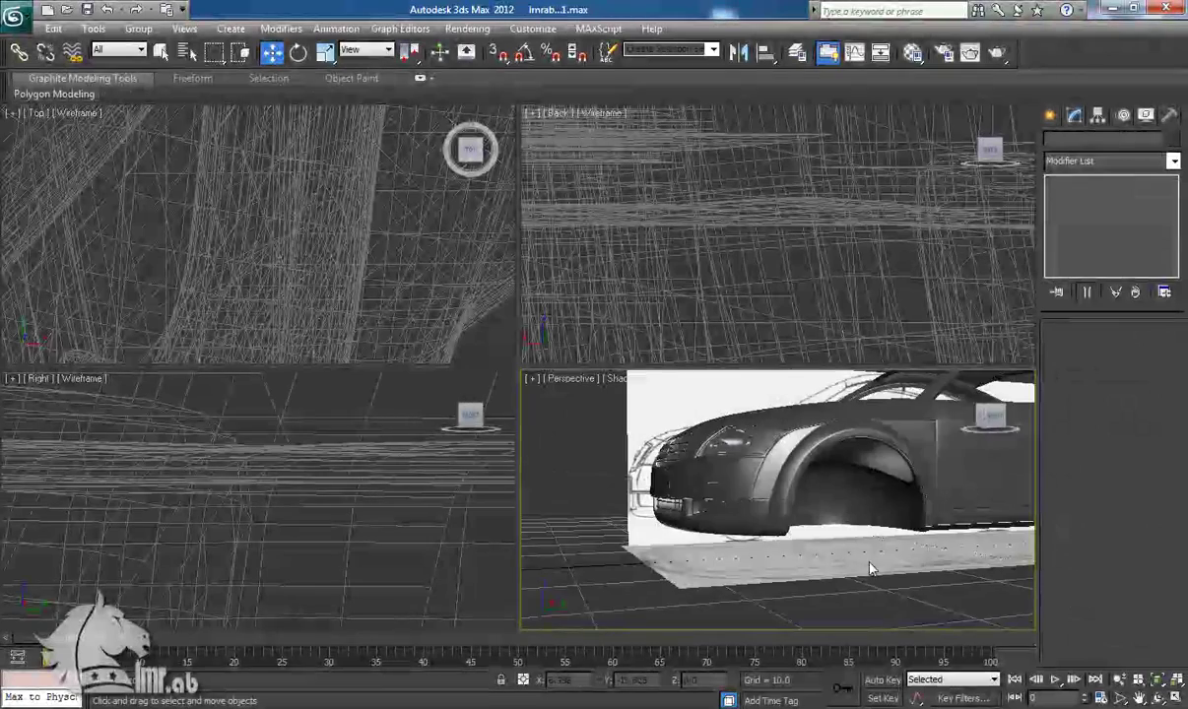
{"action": "middle_click_drag", "start_coordinate": [868, 562], "coordinate": [806, 549]}
{"action": "scroll", "coordinate": [857, 597], "scroll_direction": "down", "scroll_amount": 5}
{"action": "scroll", "coordinate": [815, 584], "scroll_direction": "up", "scroll_amount": 5}
{"action": "scroll", "coordinate": [806, 549], "scroll_direction": "down", "scroll_amount": 5}
{"action": "middle_click_drag", "start_coordinate": [750, 503], "coordinate": [853, 552], "text": "alt"}
{"action": "scroll", "coordinate": [854, 552], "scroll_direction": "up", "scroll_amount": 3}
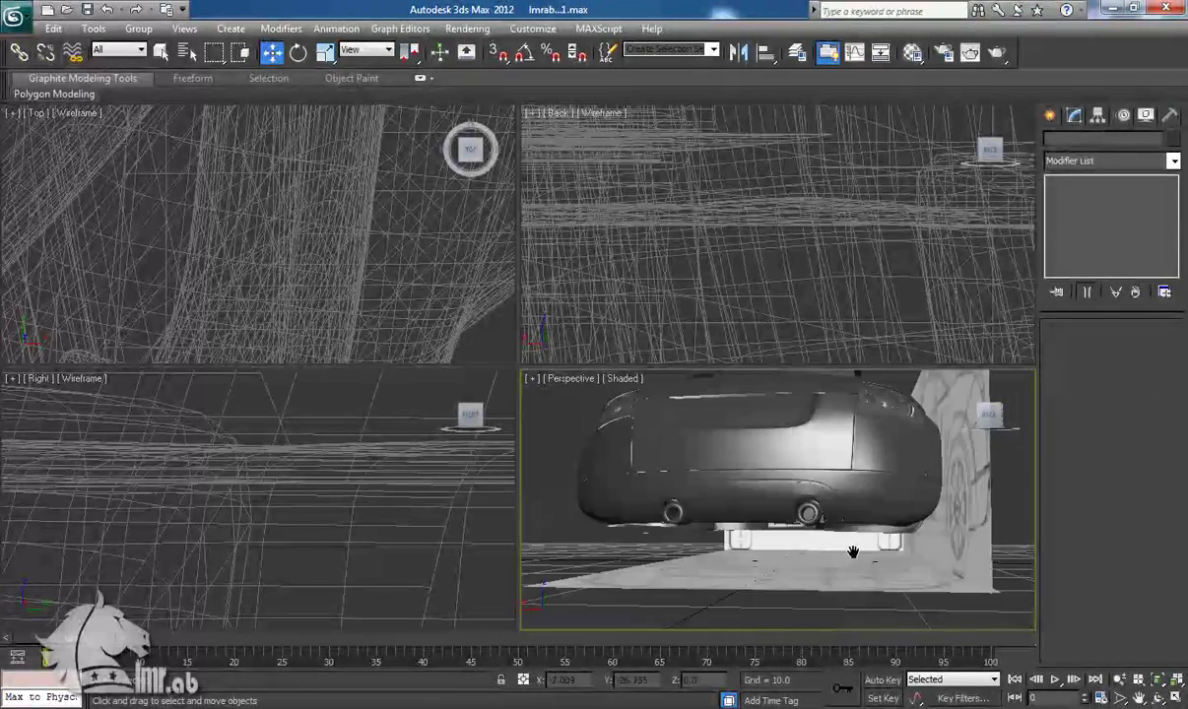
{"action": "middle_click_drag", "start_coordinate": [999, 558], "coordinate": [629, 513], "text": "alt"}
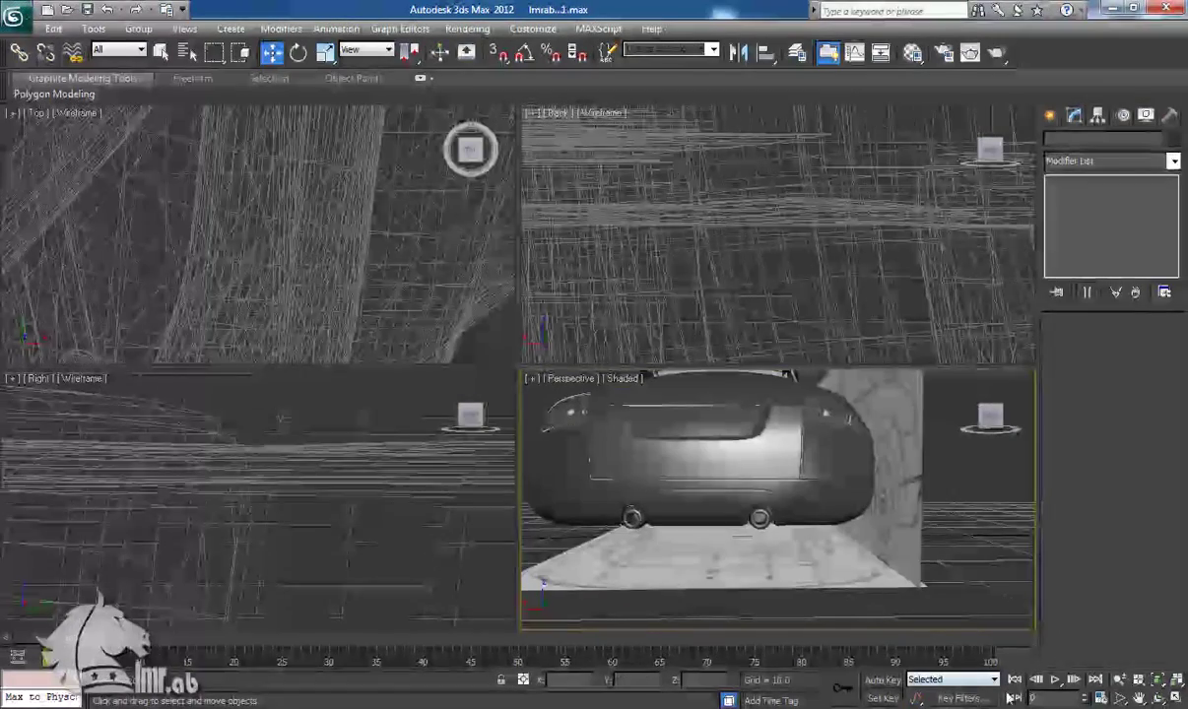
Switch to the reference image folder, open Audi-TT_quattro_sport_2005_800x600_wallpaper_06.jpg, and enlarge the rear TT badge area
{"action": "key", "text": "alt+Tab"}
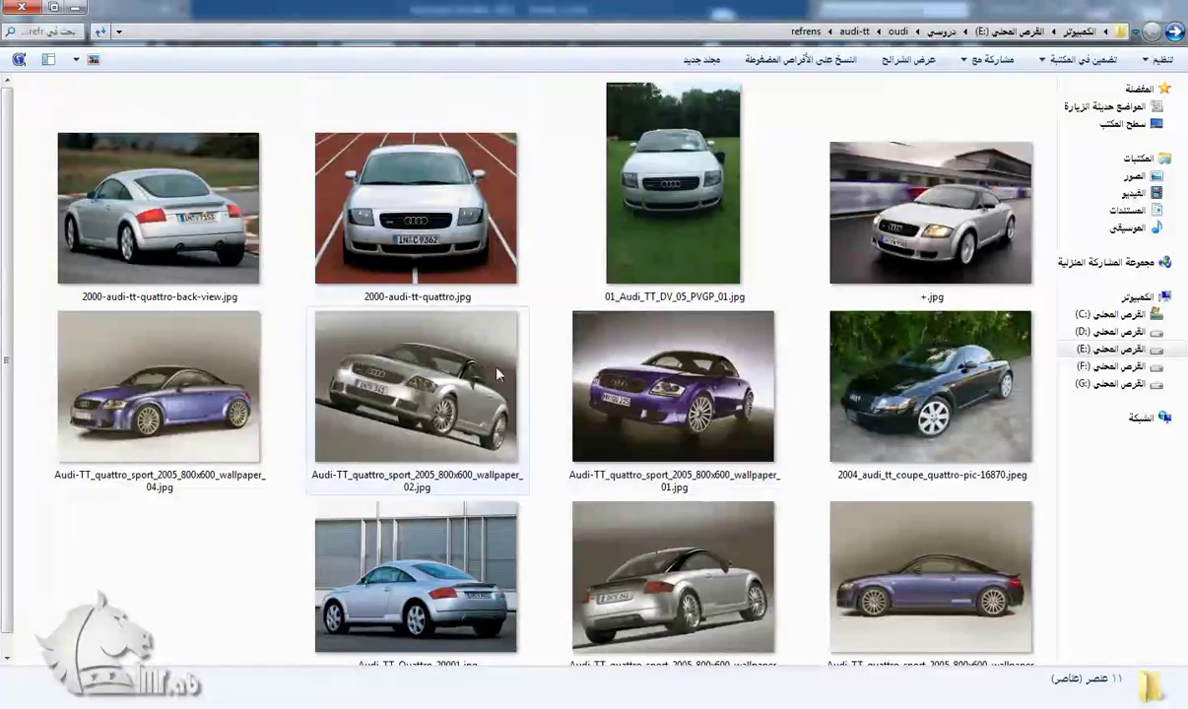
{"action": "double_click", "coordinate": [693, 611]}
{"action": "scroll", "coordinate": [704, 473], "scroll_direction": "up", "scroll_amount": 3}
{"action": "scroll", "coordinate": [483, 374], "scroll_direction": "up", "scroll_amount": 2}
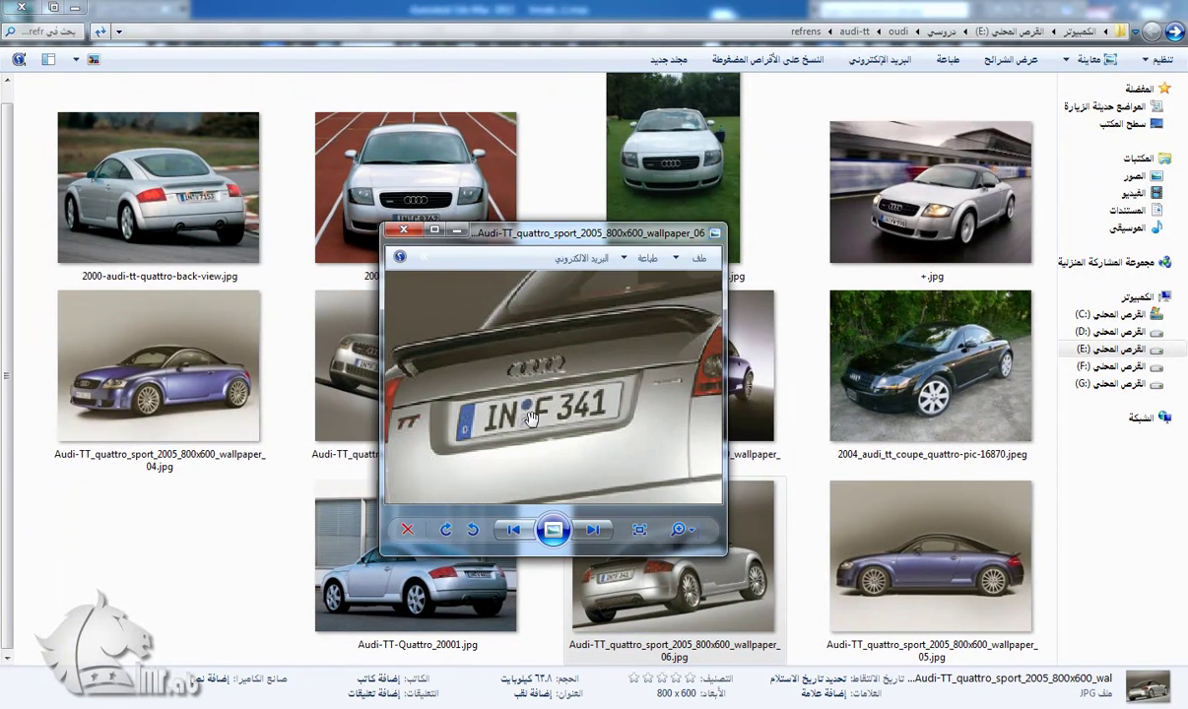
{"action": "left_click_drag", "start_coordinate": [603, 407], "coordinate": [632, 408]}
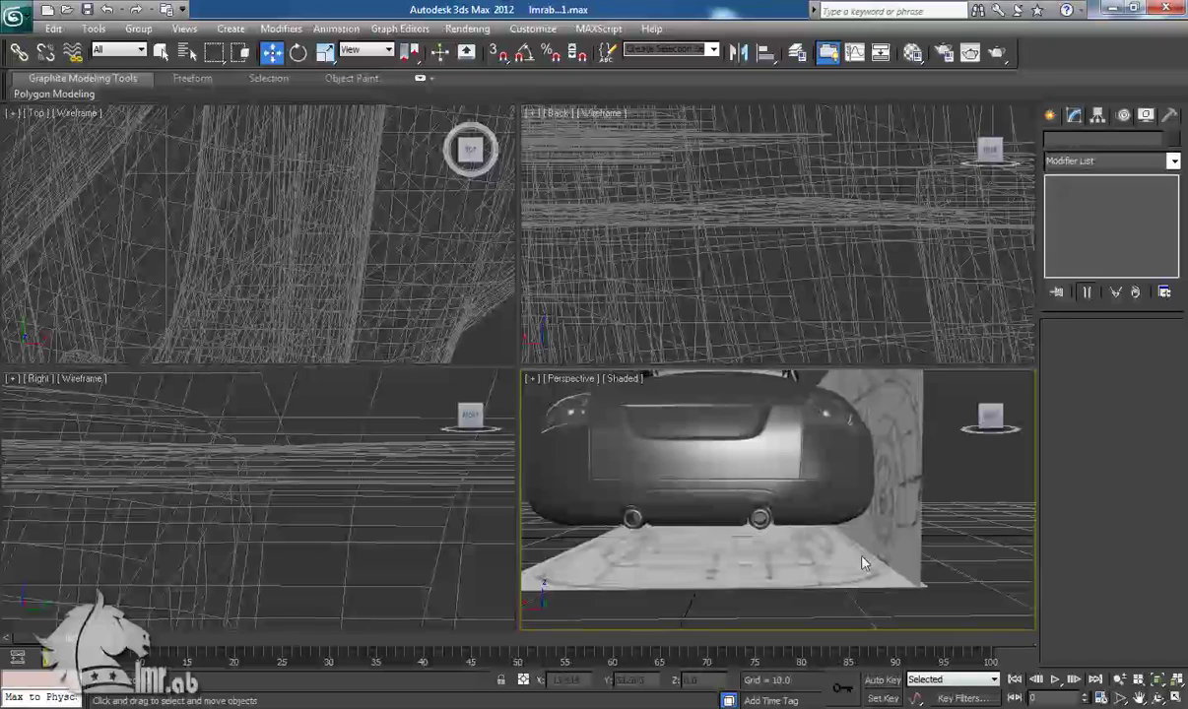
Switch back to 3ds Max and create a text spline reading "tt" on the ground beside the car
{"action": "scroll", "coordinate": [838, 513], "scroll_direction": "down", "scroll_amount": 5}
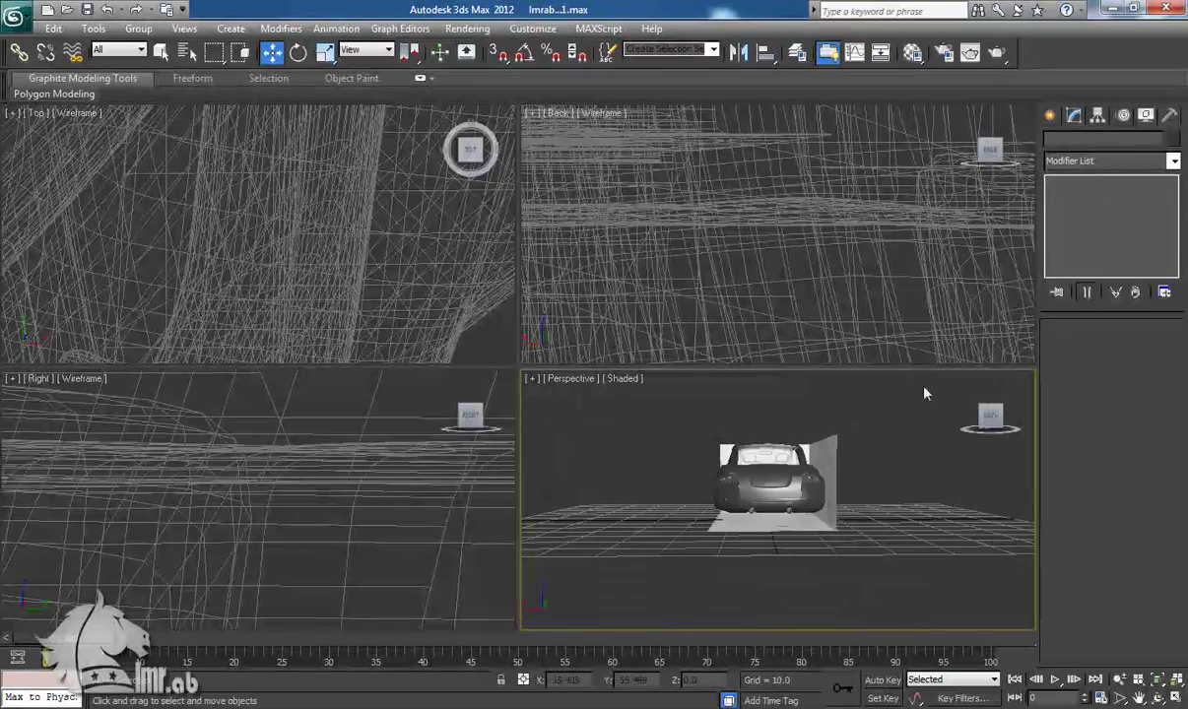
{"action": "left_click", "coordinate": [1050, 115]}
{"action": "left_click", "coordinate": [1076, 143]}
{"action": "left_click", "coordinate": [1091, 309]}
{"action": "middle_click_drag", "start_coordinate": [838, 473], "coordinate": [990, 483], "text": "alt"}
{"action": "left_click_drag", "start_coordinate": [1063, 579], "coordinate": [799, 540]}
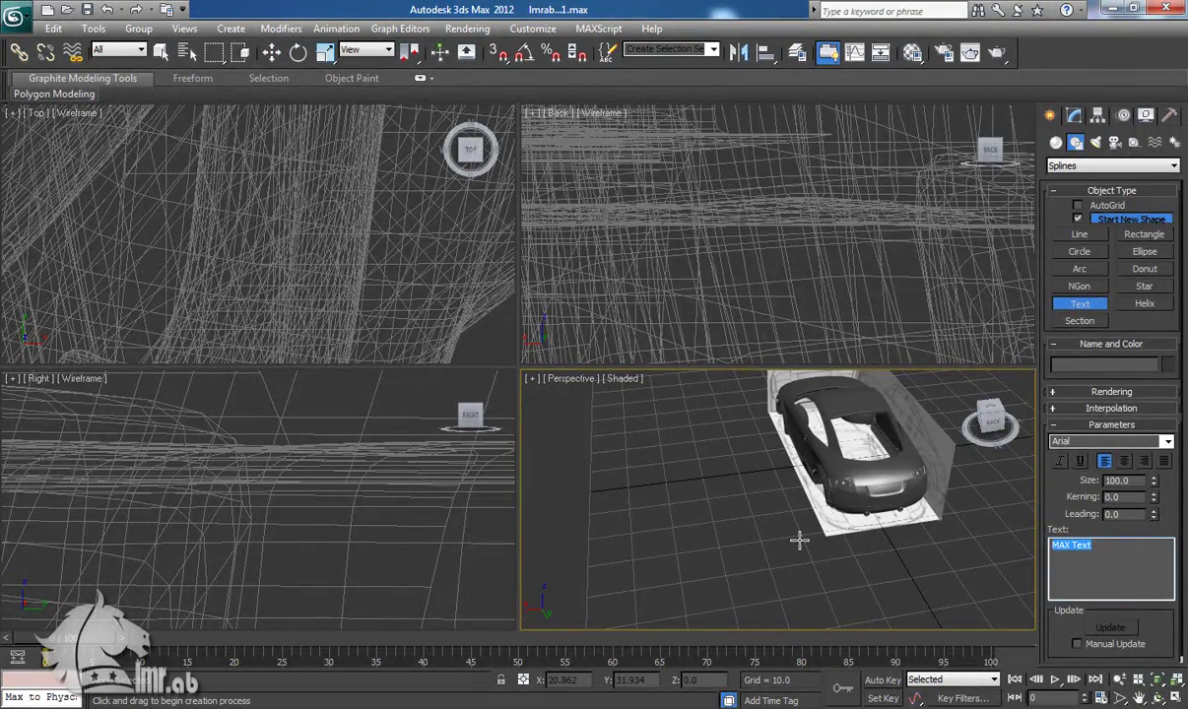
{"action": "type", "text": "tt"}
{"action": "left_click", "coordinate": [704, 511]}
{"action": "left_click_drag", "start_coordinate": [677, 471], "coordinate": [649, 433]}
{"action": "key", "text": "z"}
{"action": "middle_click_drag", "start_coordinate": [663, 509], "coordinate": [860, 547], "text": "alt"}
{"action": "scroll", "coordinate": [885, 559], "scroll_direction": "down", "scroll_amount": 3}
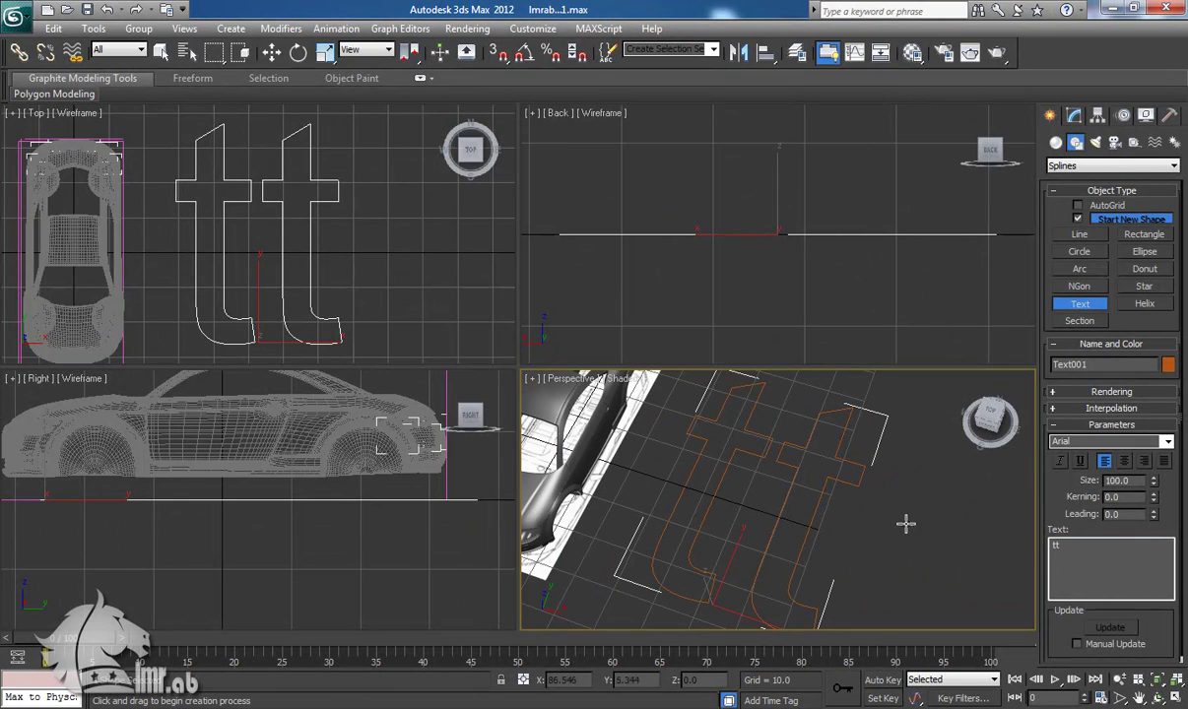
{"action": "left_click", "coordinate": [1169, 441]}
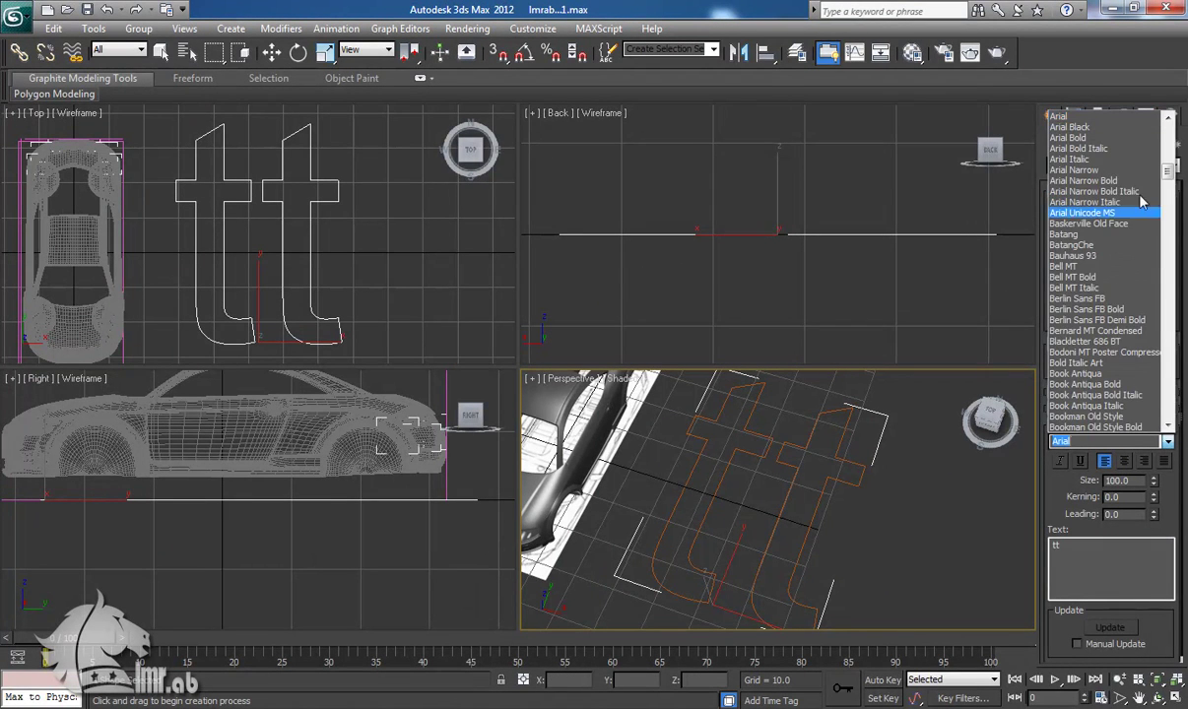
{"action": "left_click_drag", "start_coordinate": [1168, 173], "coordinate": [1165, 135]}
{"action": "scroll", "coordinate": [1166, 141], "scroll_direction": "up", "scroll_amount": 1}
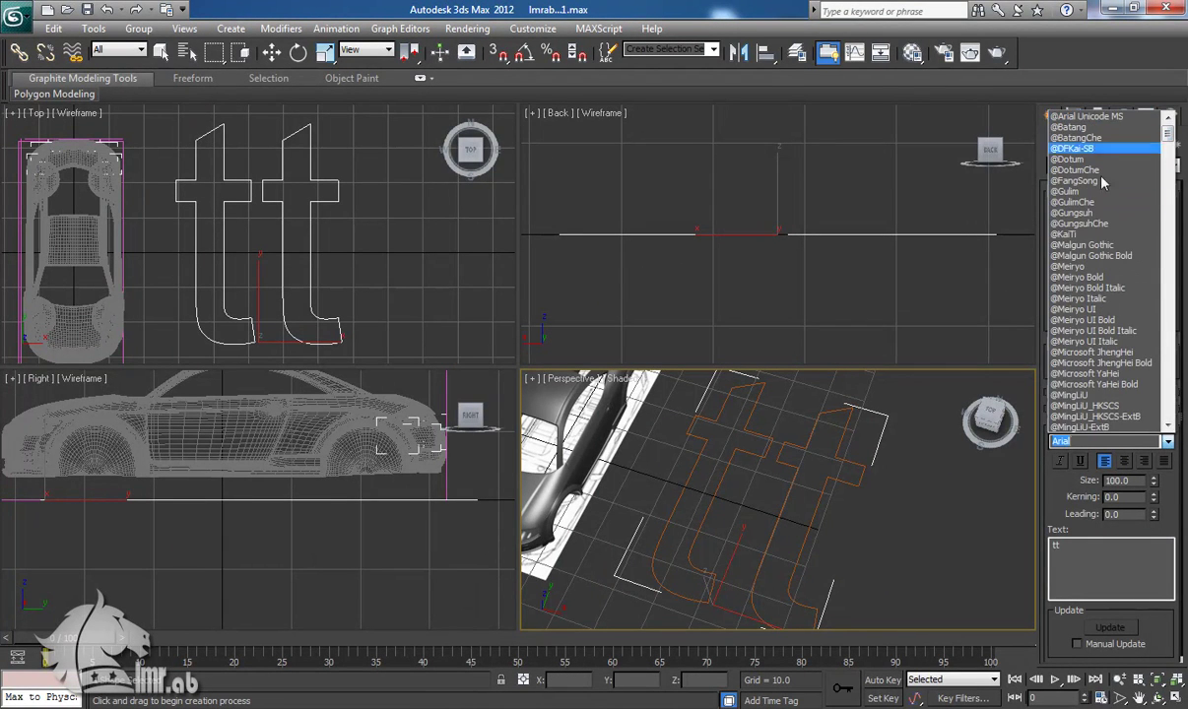
{"action": "left_click", "coordinate": [1116, 234]}
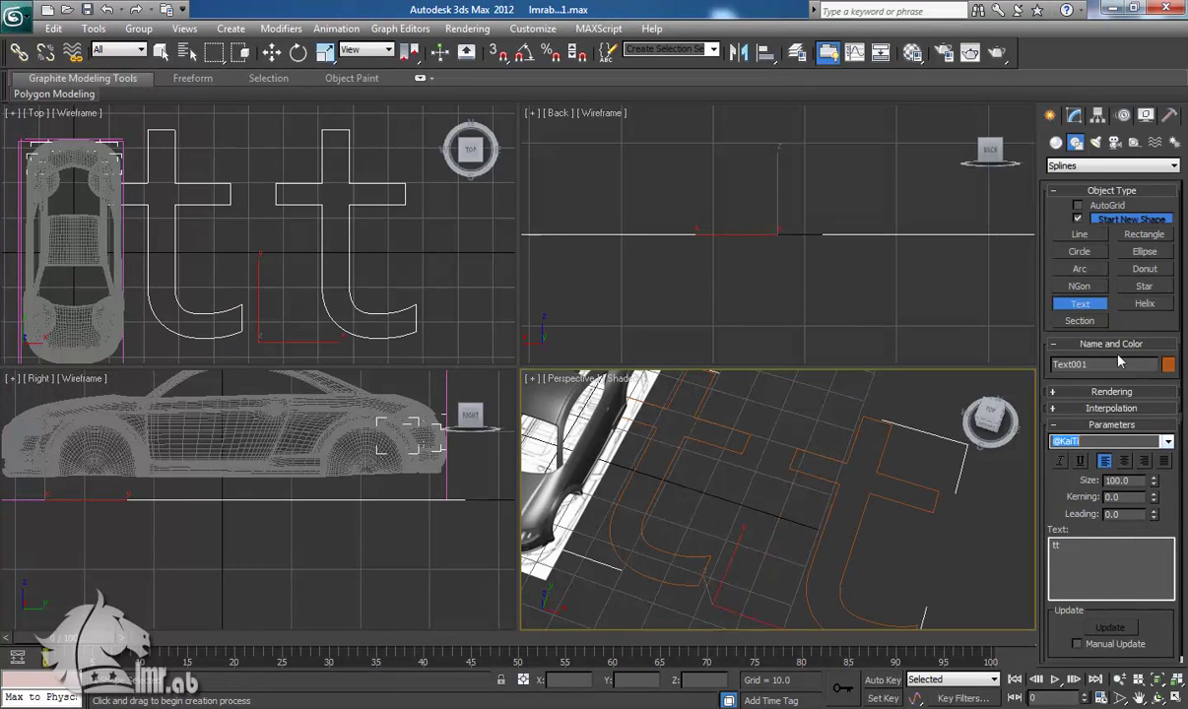
{"action": "scroll", "coordinate": [1105, 442], "scroll_direction": "down", "scroll_amount": 5}
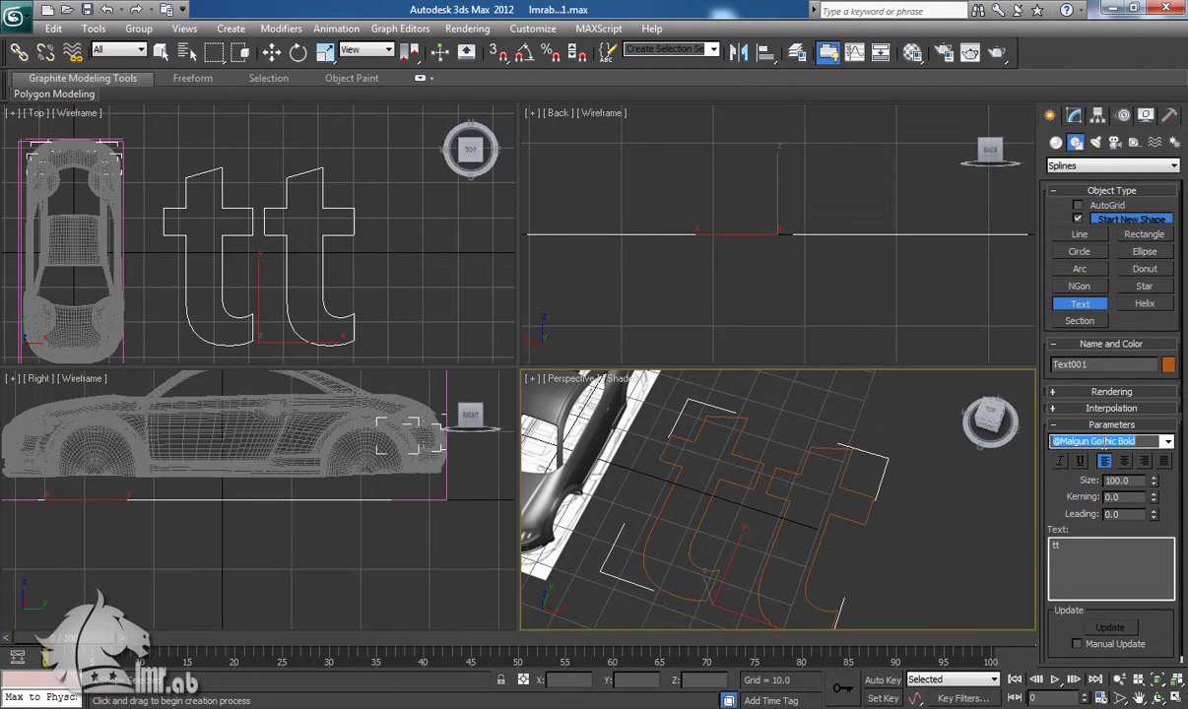
{"action": "scroll", "coordinate": [1116, 445], "scroll_direction": "down", "scroll_amount": 5}
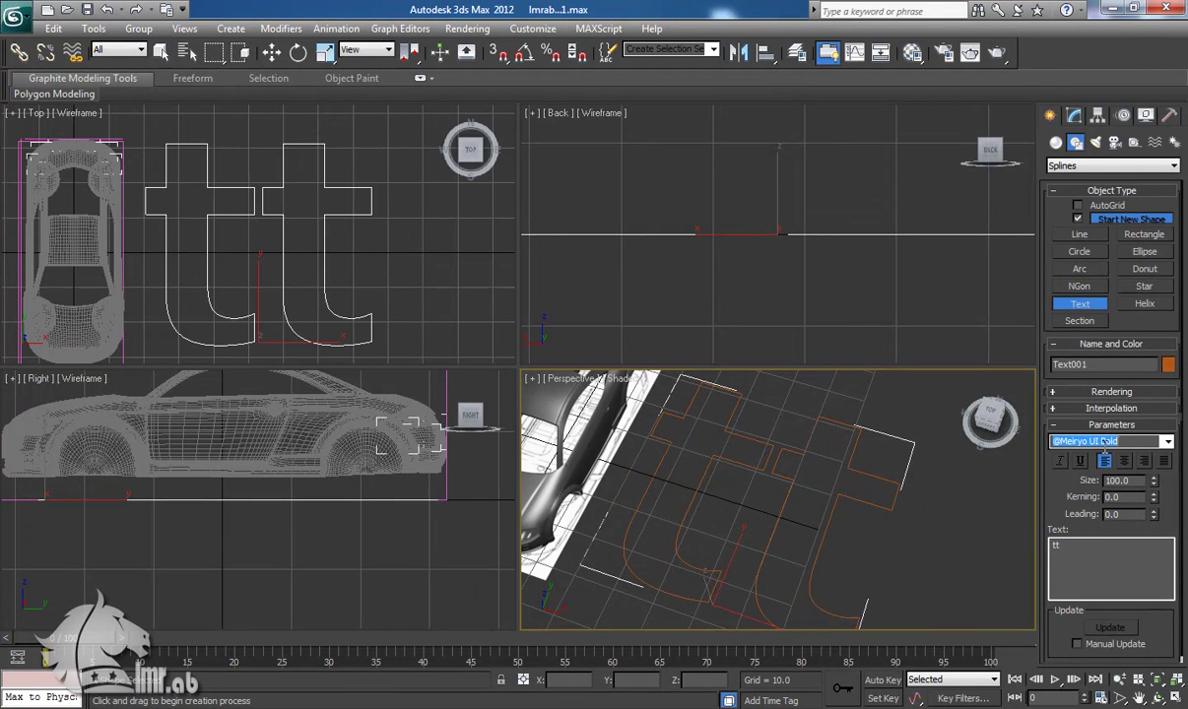
{"action": "scroll", "coordinate": [1105, 443], "scroll_direction": "down", "scroll_amount": 1}
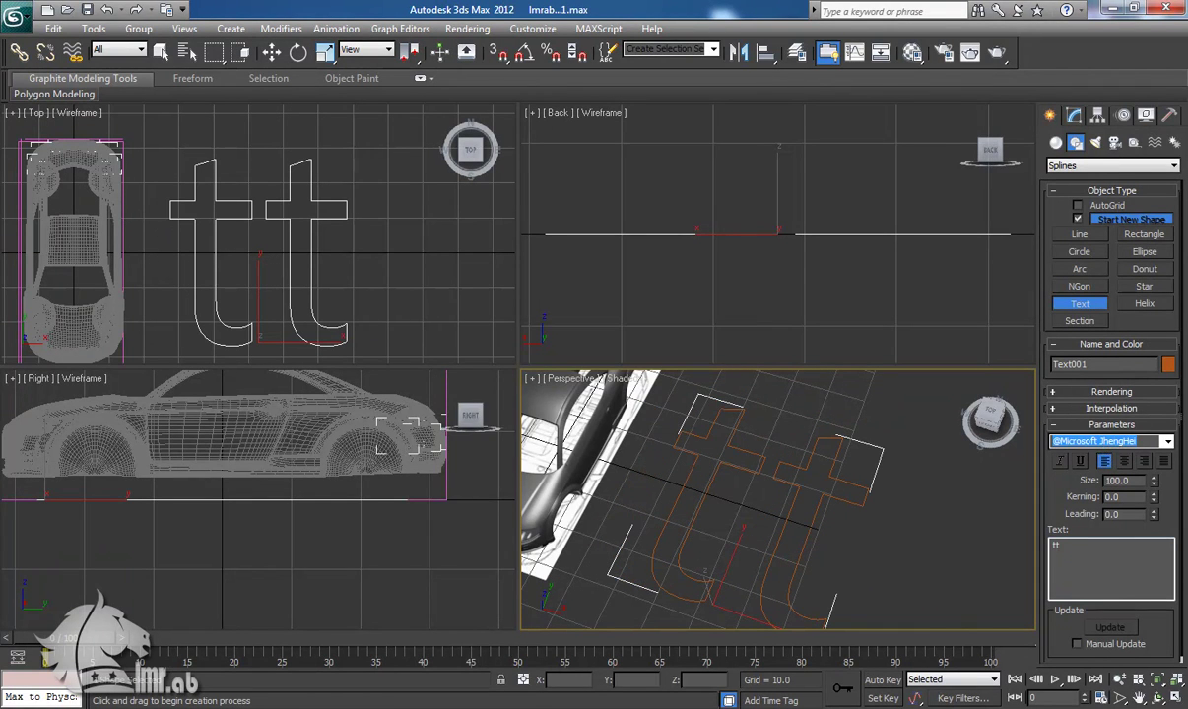
Check the rear badge photo and try further fonts for the "tt" text, through Andalus to Aparajita Bold
{"action": "key", "text": "alt+Tab"}
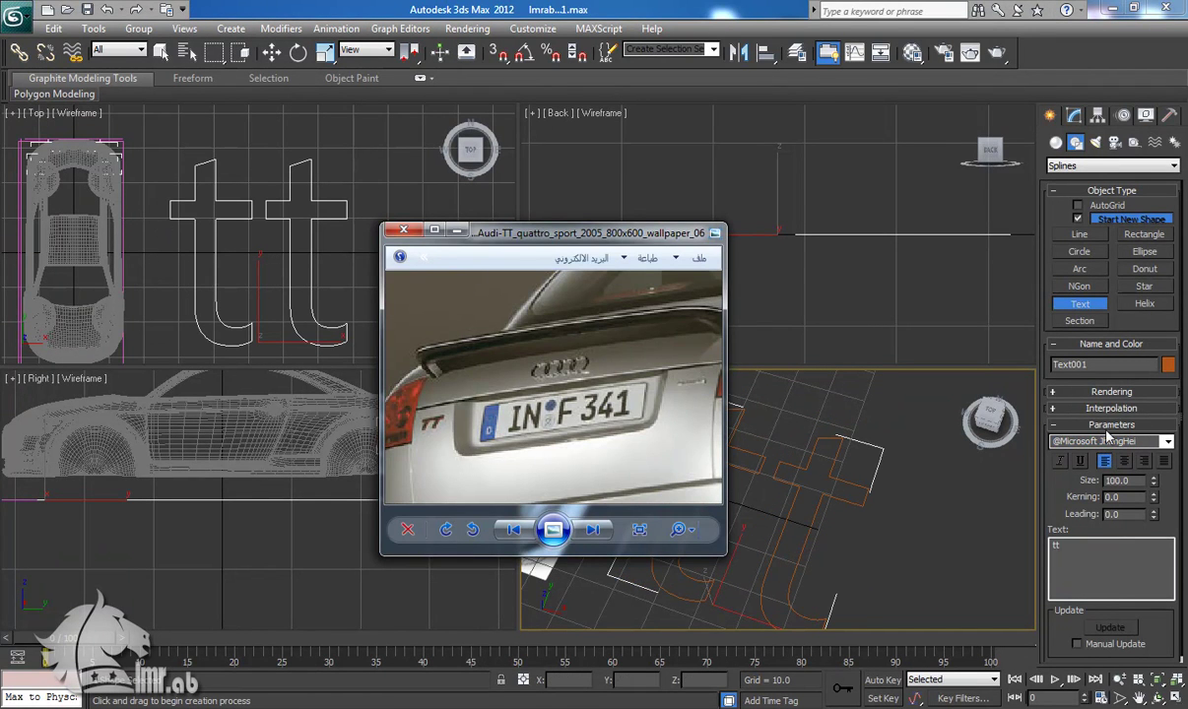
{"action": "left_click", "coordinate": [1163, 443]}
{"action": "scroll", "coordinate": [1155, 443], "scroll_direction": "down", "scroll_amount": 4}
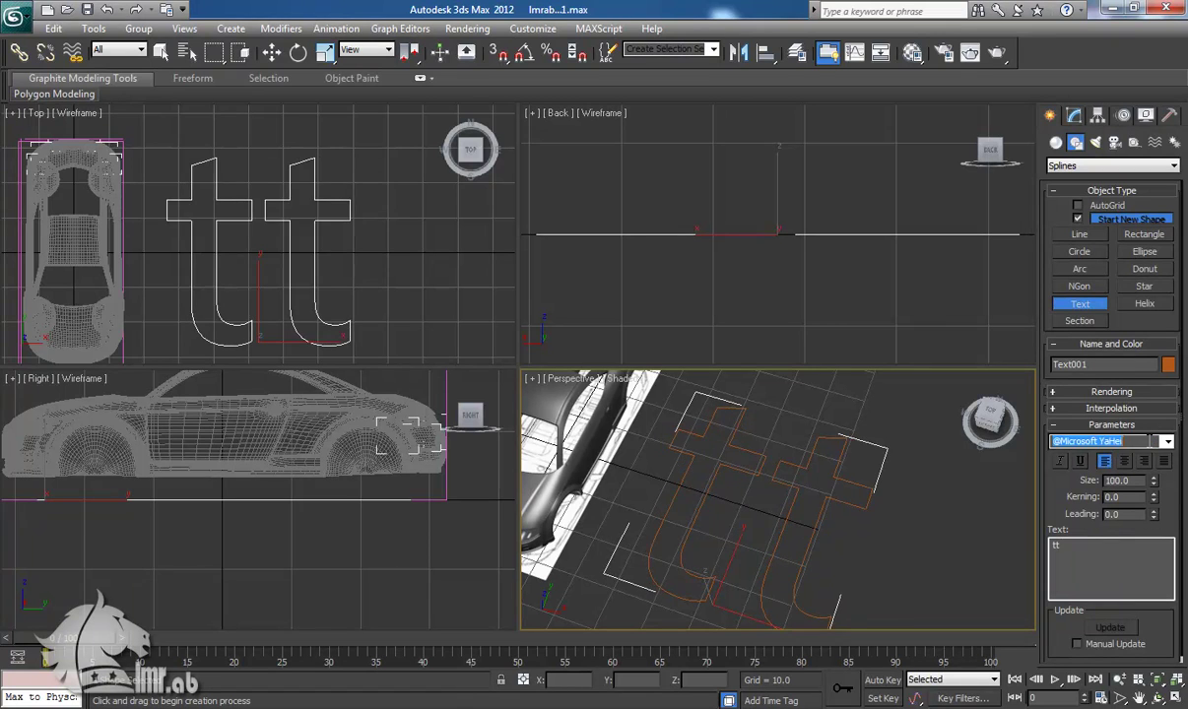
{"action": "scroll", "coordinate": [1155, 442], "scroll_direction": "down", "scroll_amount": 4}
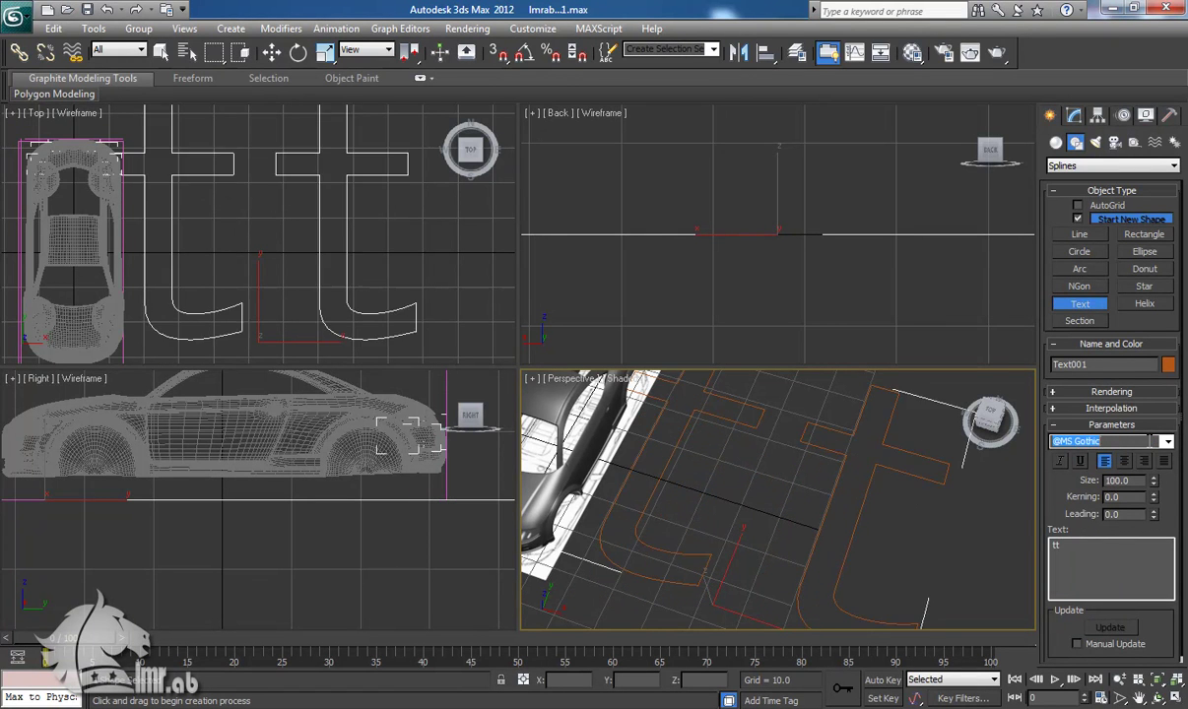
{"action": "scroll", "coordinate": [1152, 442], "scroll_direction": "down", "scroll_amount": 5}
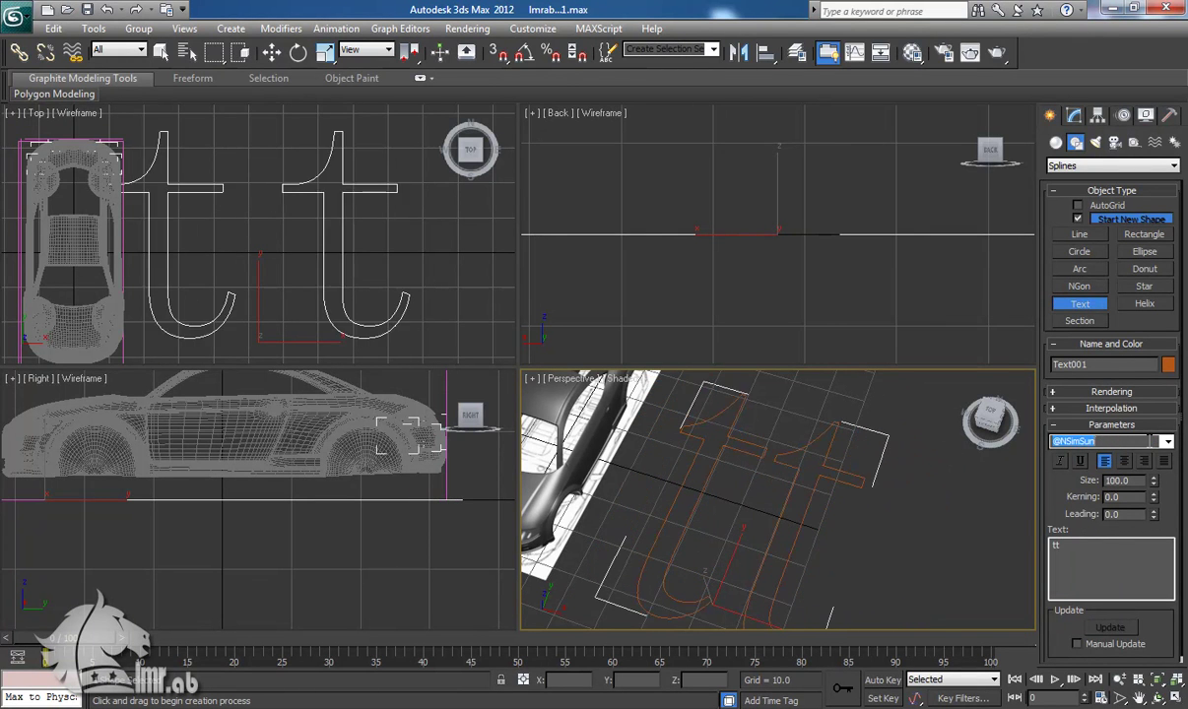
{"action": "scroll", "coordinate": [1153, 443], "scroll_direction": "down", "scroll_amount": 5}
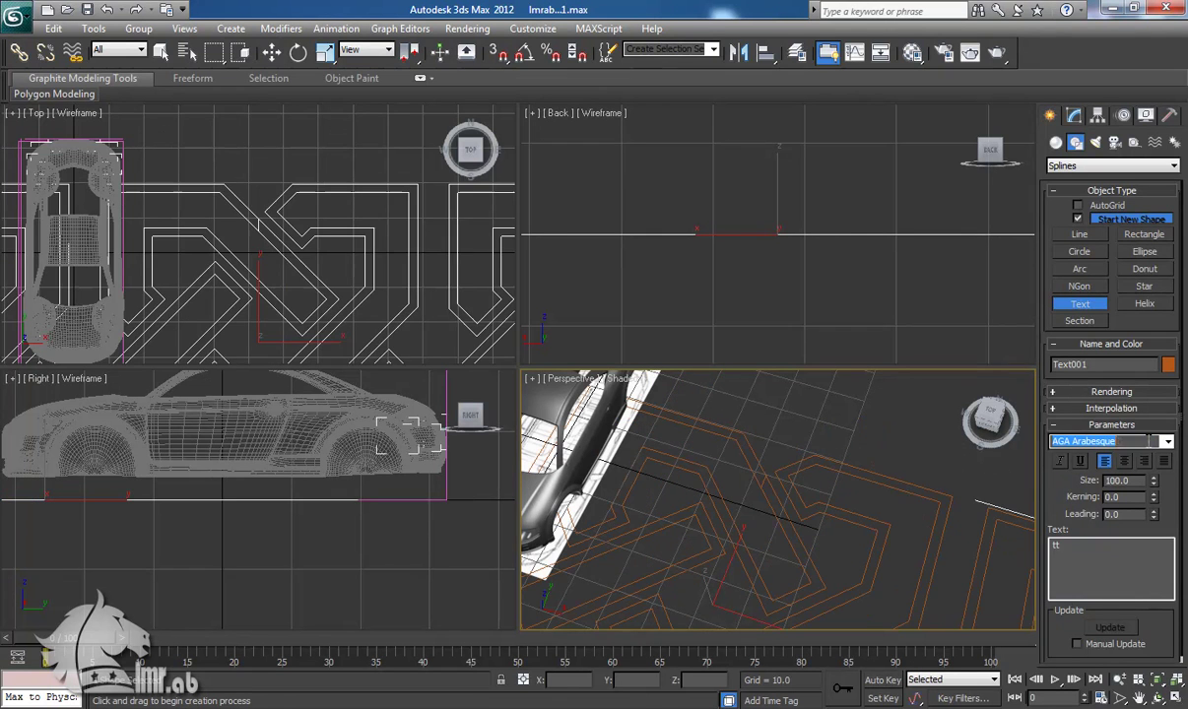
{"action": "scroll", "coordinate": [1155, 442], "scroll_direction": "down", "scroll_amount": 4}
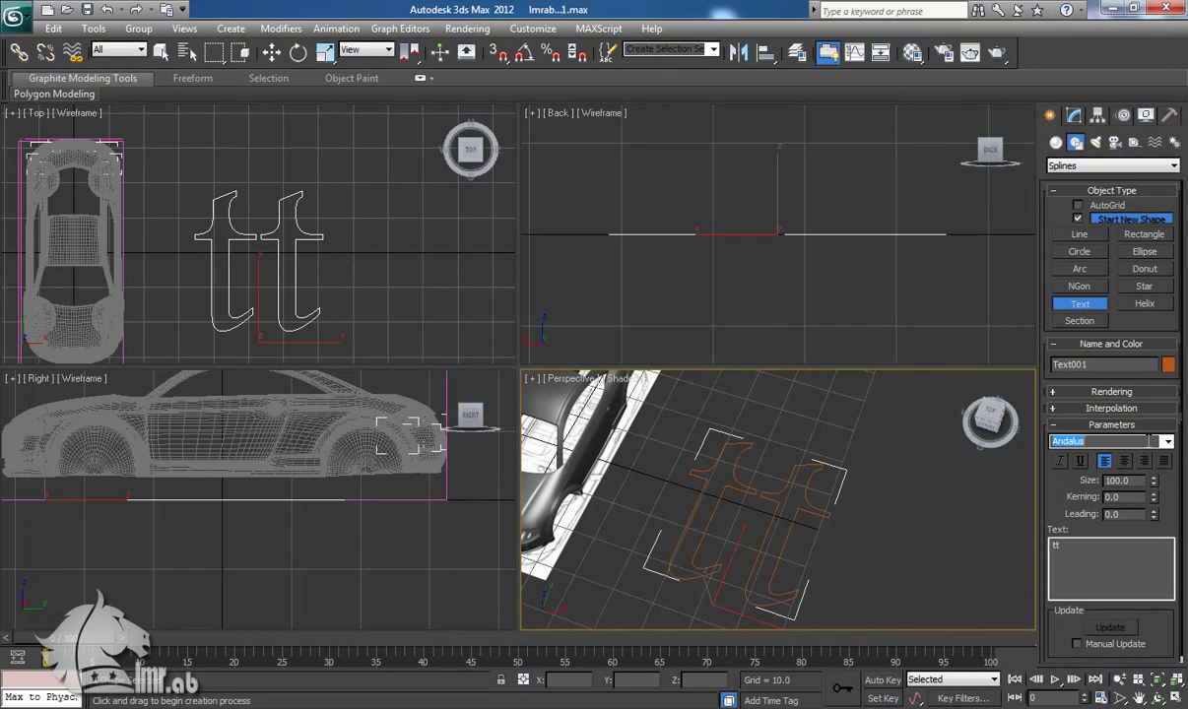
{"action": "scroll", "coordinate": [1153, 441], "scroll_direction": "down", "scroll_amount": 4}
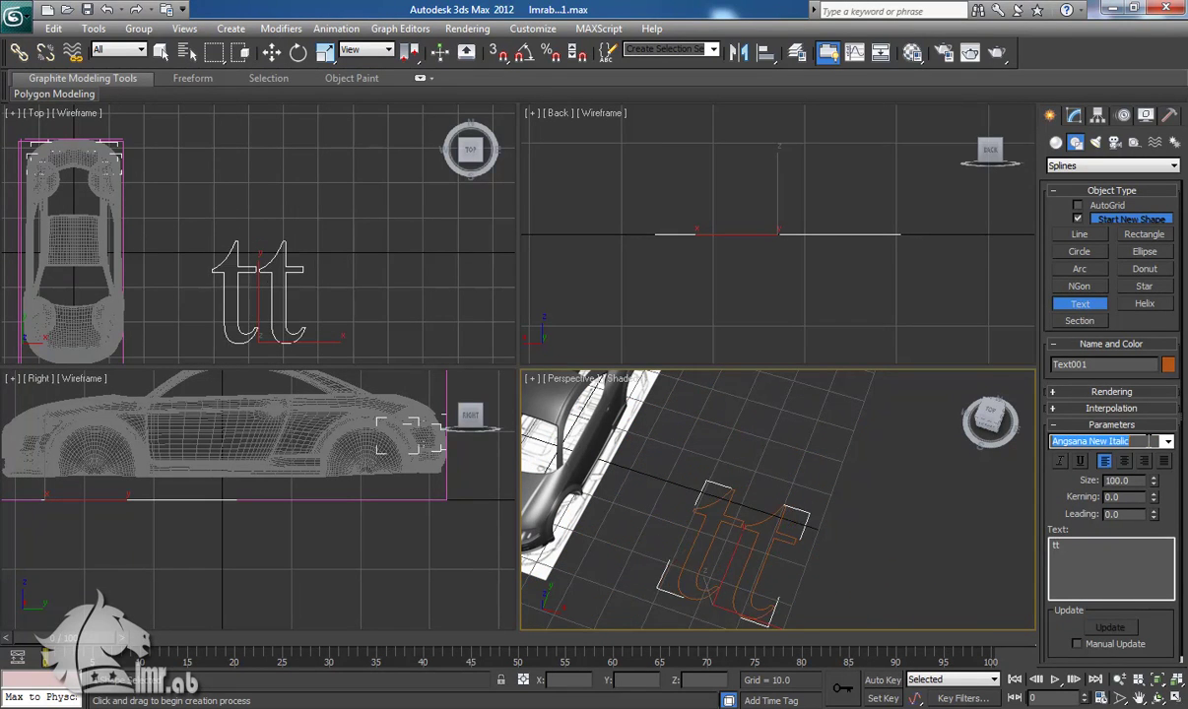
{"action": "scroll", "coordinate": [1153, 442], "scroll_direction": "down", "scroll_amount": 4}
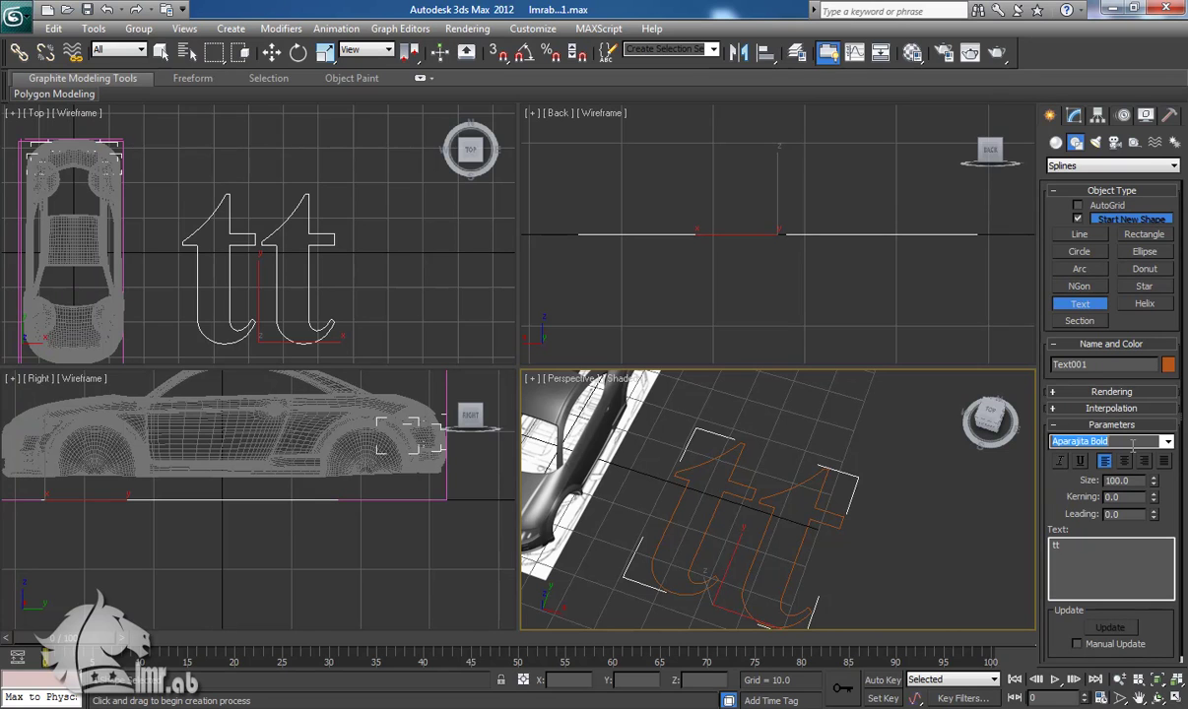
Change the text to capital "TT" and try the AngsanaUPC Bold font
{"action": "left_click_drag", "start_coordinate": [1074, 558], "coordinate": [974, 540]}
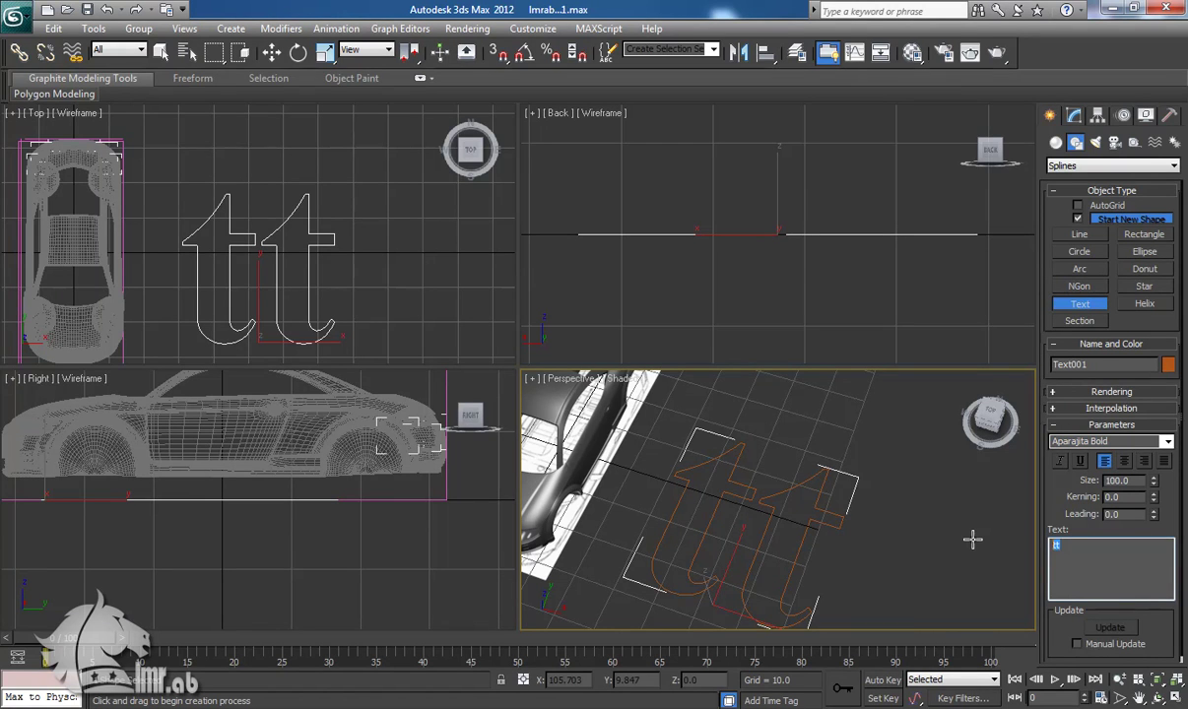
{"action": "type", "text": "TT"}
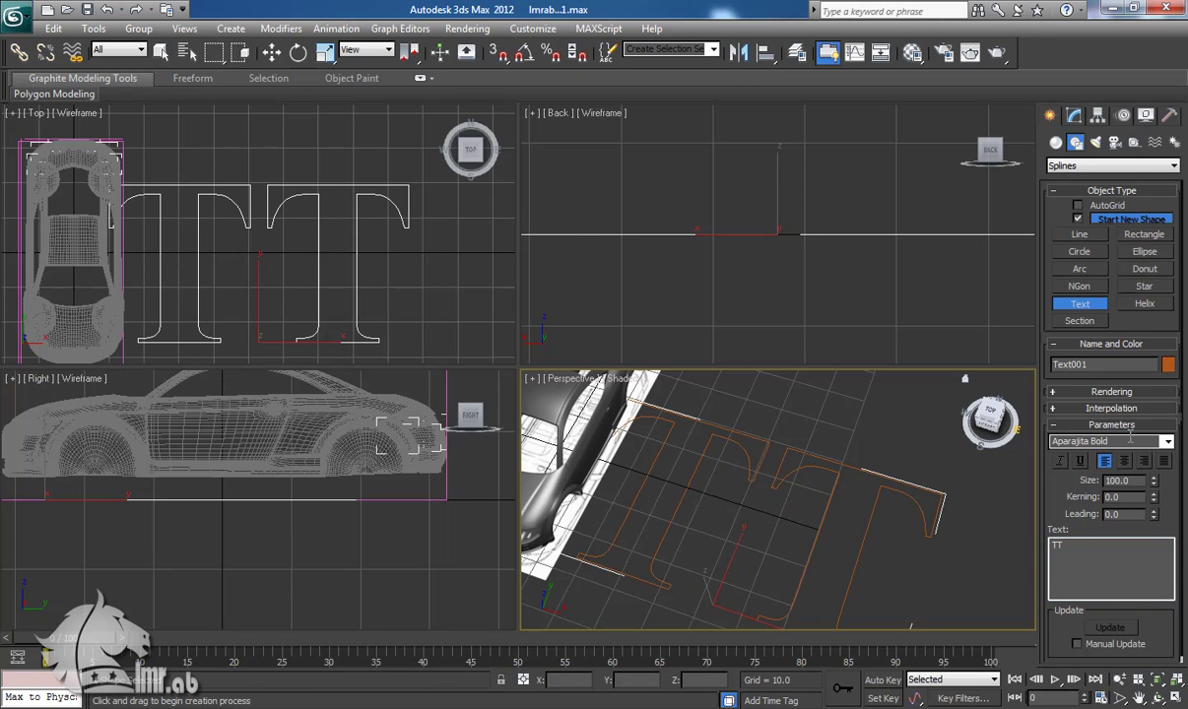
{"action": "left_click", "coordinate": [1132, 444]}
{"action": "key", "text": "Up"}
{"action": "key", "text": "Up"}
{"action": "key", "text": "Up"}
{"action": "key", "text": "Up"}
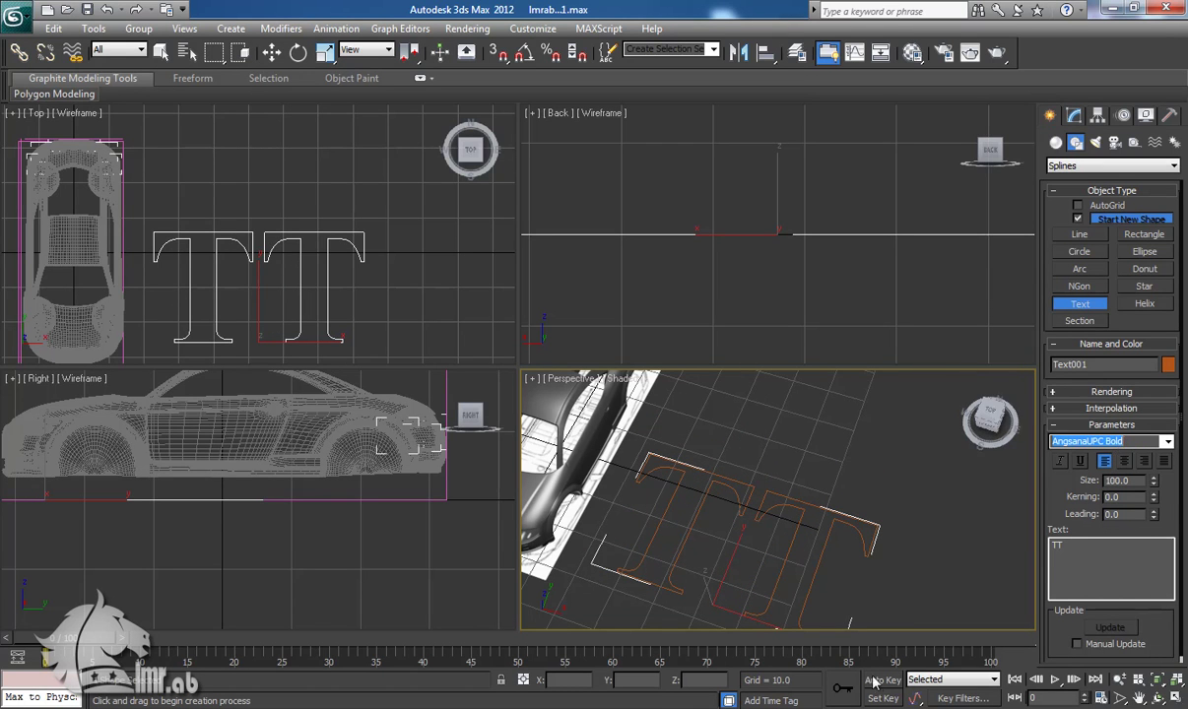
Check the badge reference photo again, go through the preceding fonts and set the TT text's font to Aharoni Bold
{"action": "left_click", "coordinate": [788, 707]}
{"action": "key", "text": "alt+Tab"}
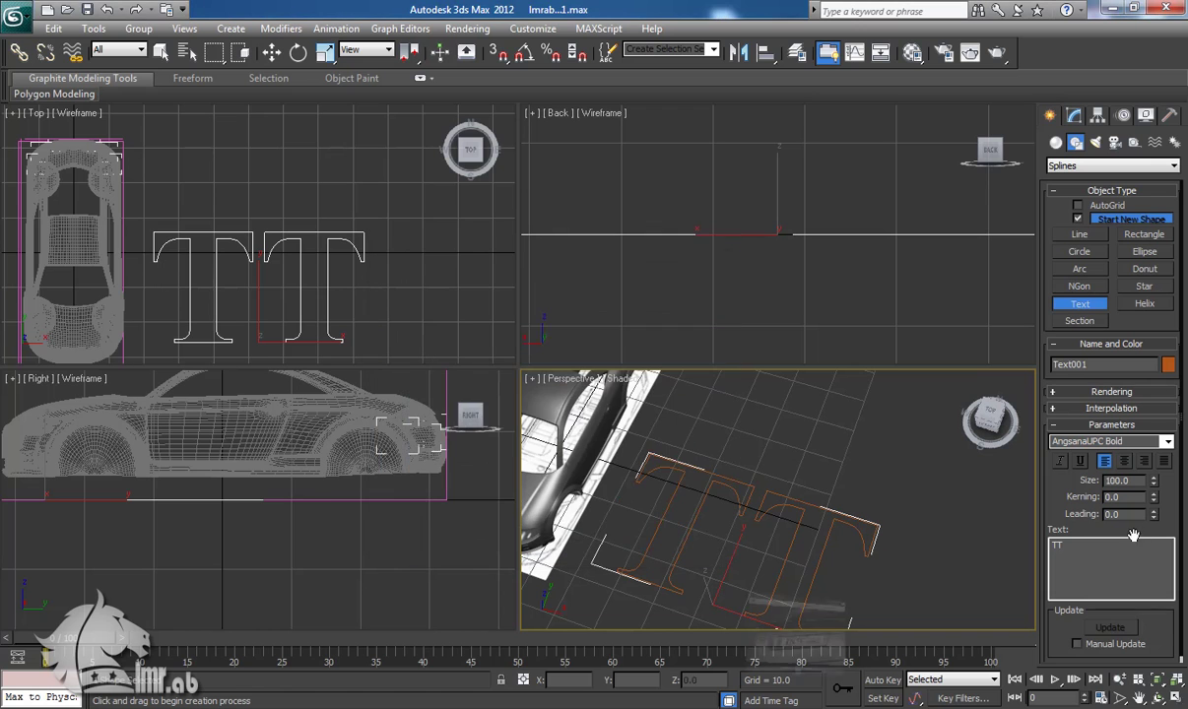
{"action": "left_click", "coordinate": [1099, 442]}
{"action": "key", "text": "Up"}
{"action": "key", "text": "Up"}
{"action": "key", "text": "Up"}
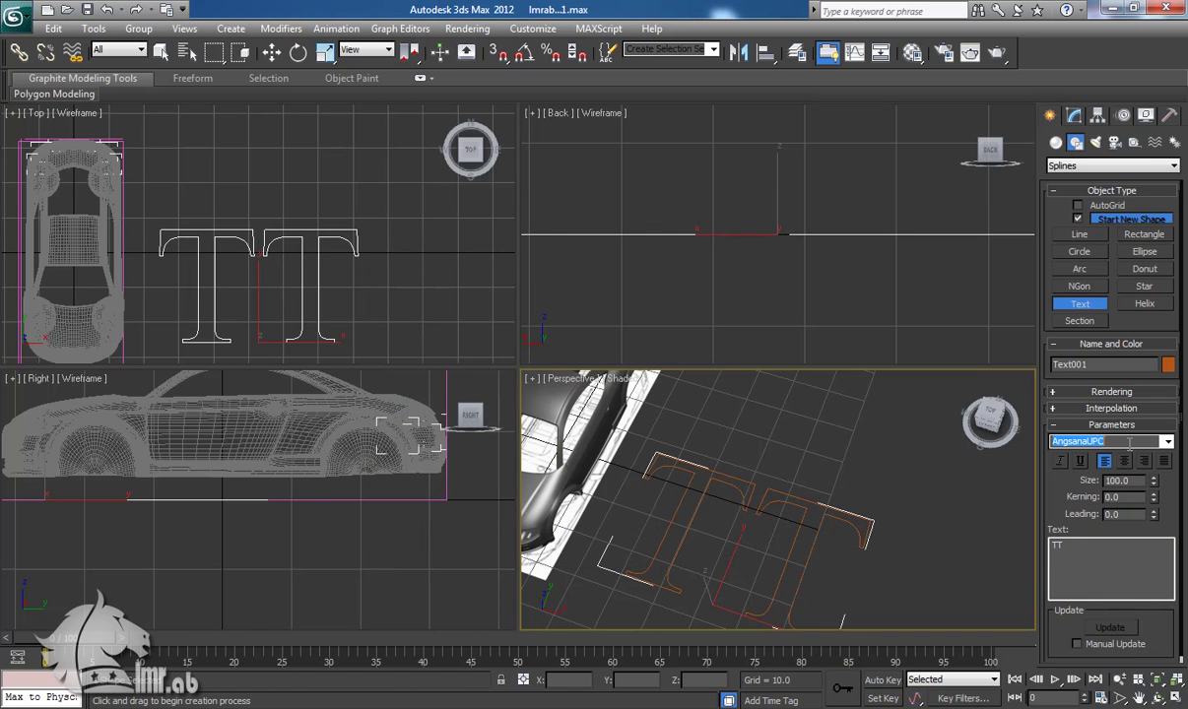
{"action": "key", "text": "Up"}
{"action": "key", "text": "Up"}
{"action": "key", "text": "Up"}
{"action": "key", "text": "Up"}
{"action": "key", "text": "Up"}
{"action": "key", "text": "Up"}
{"action": "key", "text": "Up"}
{"action": "key", "text": "Up"}
{"action": "key", "text": "Up"}
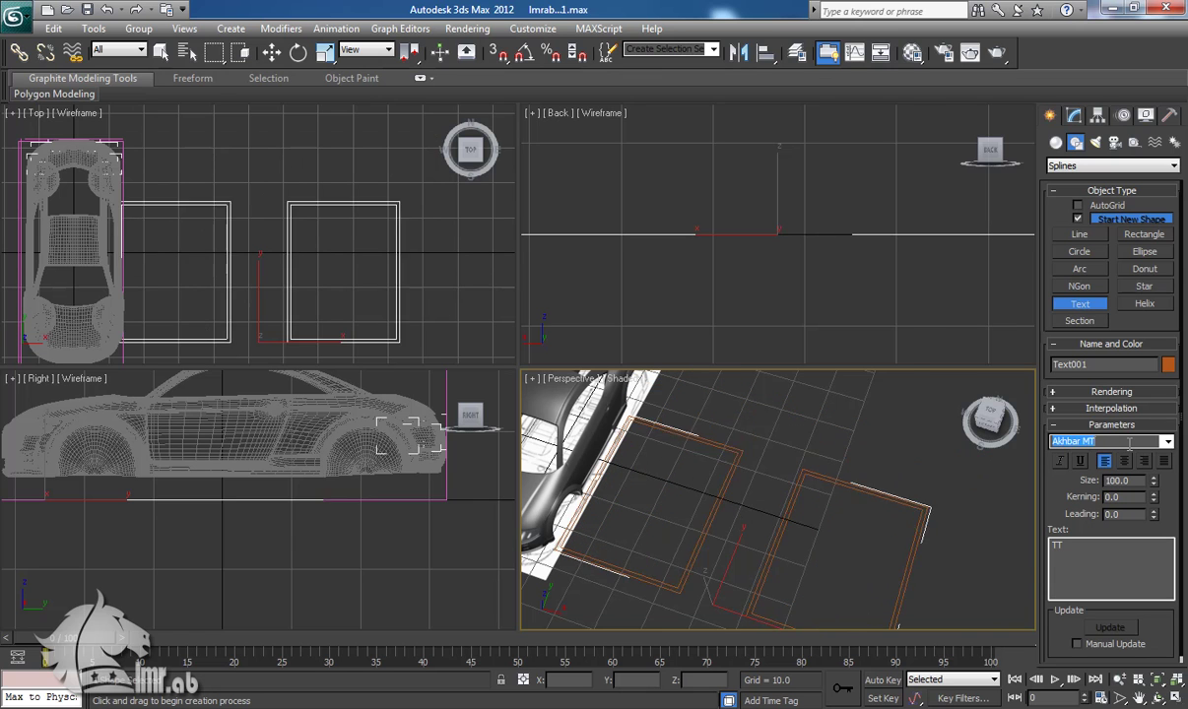
{"action": "key", "text": "Down"}
{"action": "key", "text": "Down"}
{"action": "key", "text": "Down"}
Finish creating the TT text, switch to the Move tool and set the text size to 6.0
{"action": "type", "text": "W"}
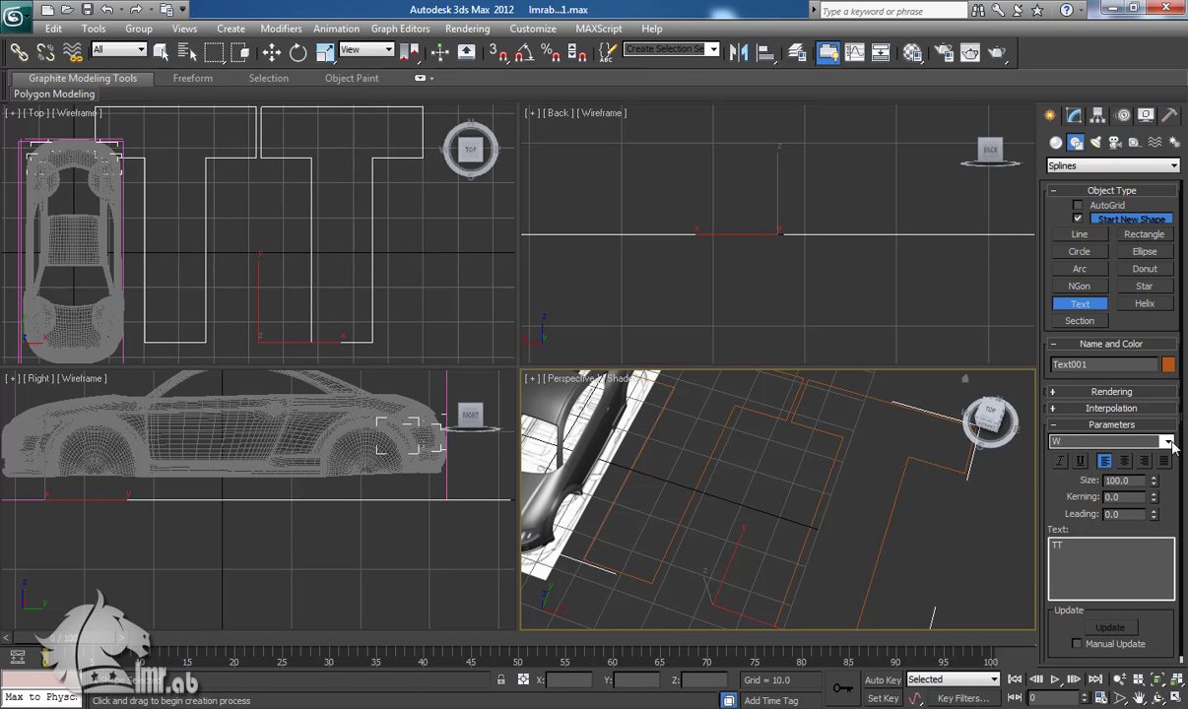
{"action": "left_click", "coordinate": [1170, 442]}
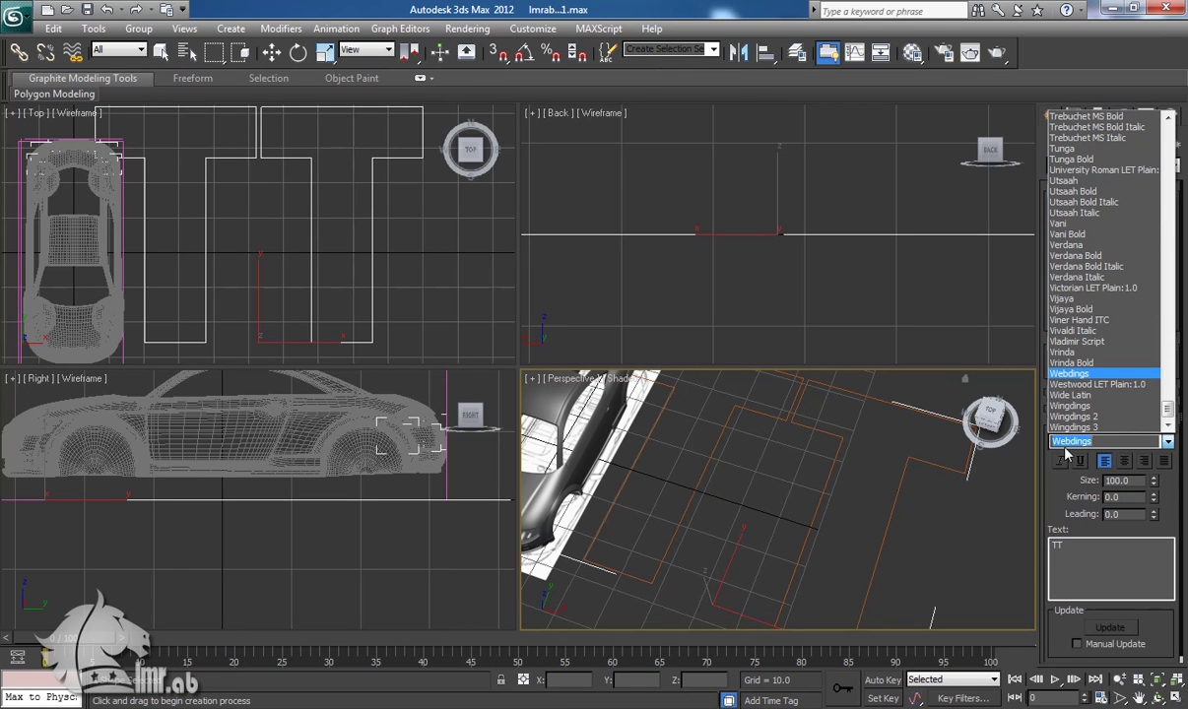
{"action": "left_click", "coordinate": [924, 539]}
{"action": "key", "text": "w"}
{"action": "scroll", "coordinate": [875, 532], "scroll_direction": "down", "scroll_amount": 5}
{"action": "scroll", "coordinate": [876, 532], "scroll_direction": "down", "scroll_amount": 3}
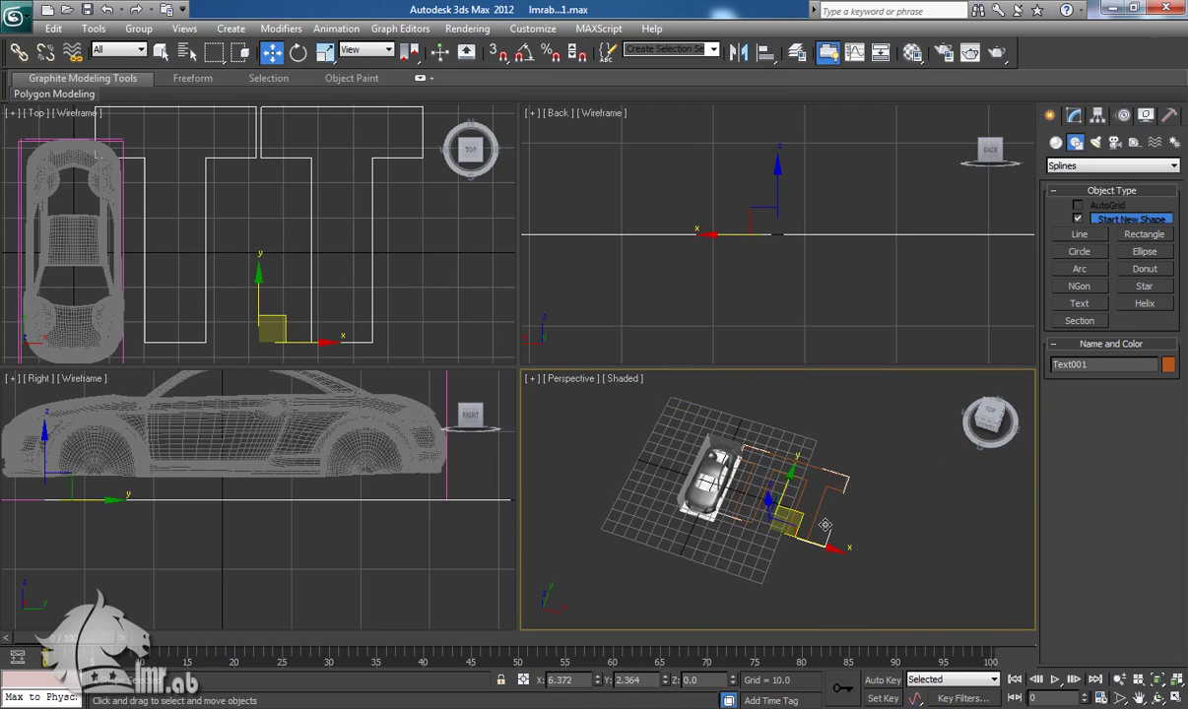
{"action": "key", "text": "z"}
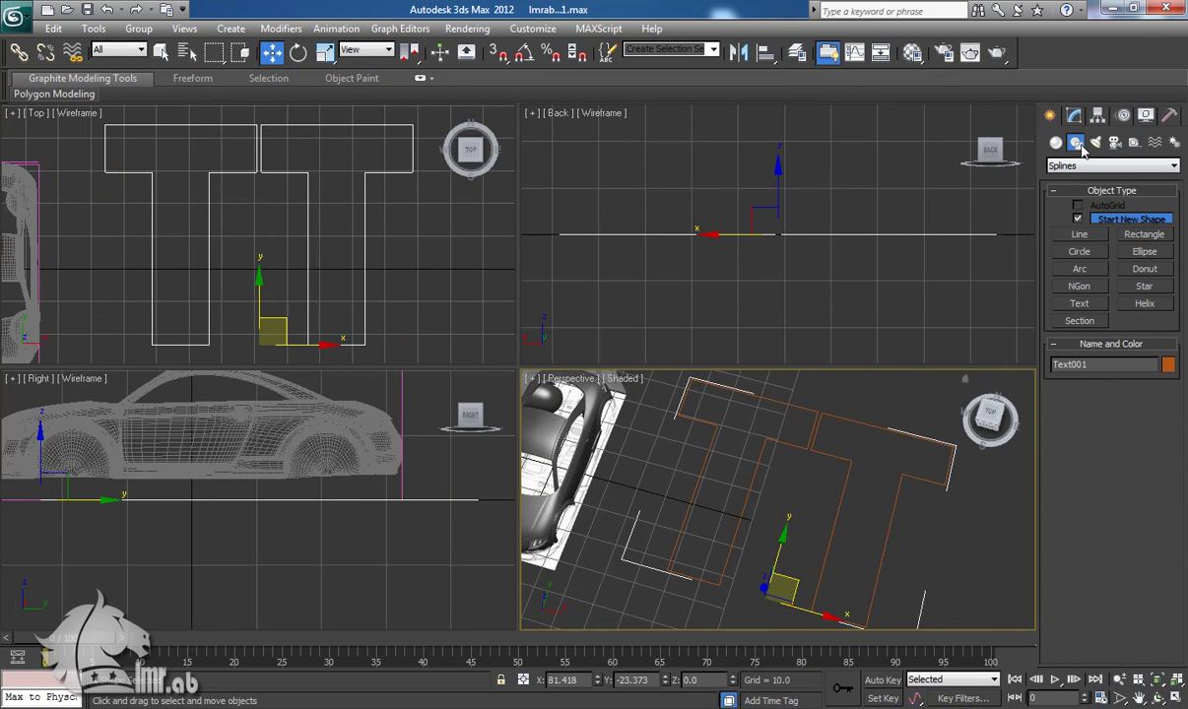
{"action": "left_click", "coordinate": [1072, 119]}
{"action": "left_click_drag", "start_coordinate": [1153, 420], "coordinate": [1145, 489]}
{"action": "middle_click_drag", "start_coordinate": [832, 521], "coordinate": [833, 504]}
{"action": "key", "text": "z"}
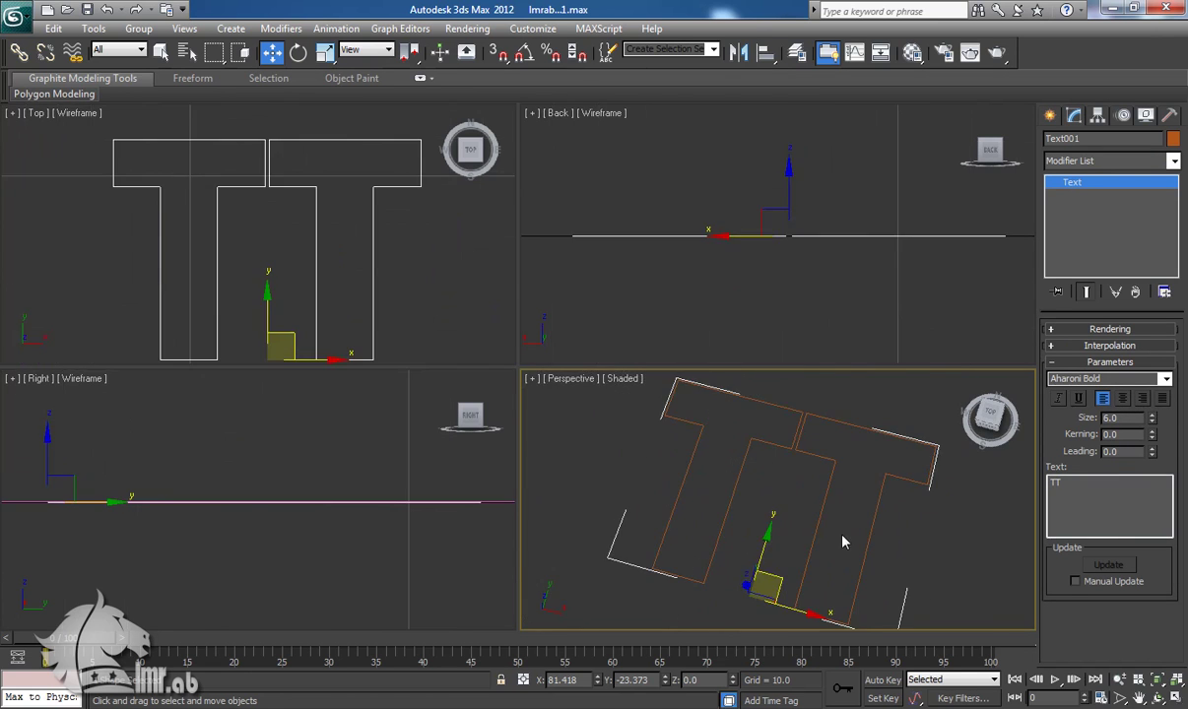
Apply a Bevel modifier to the TT text
{"action": "left_click", "coordinate": [1084, 161]}
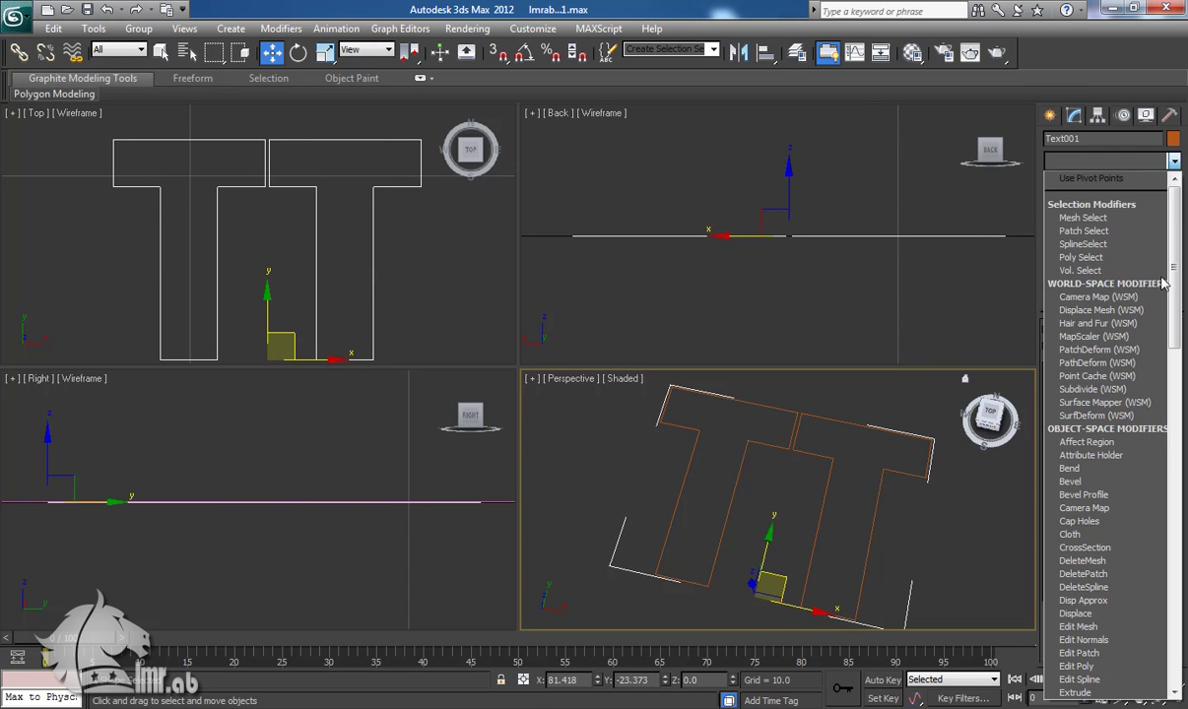
{"action": "left_click", "coordinate": [1116, 484]}
{"action": "middle_click_drag", "start_coordinate": [859, 472], "coordinate": [782, 436], "text": "alt"}
{"action": "scroll", "coordinate": [793, 483], "scroll_direction": "up", "scroll_amount": 3}
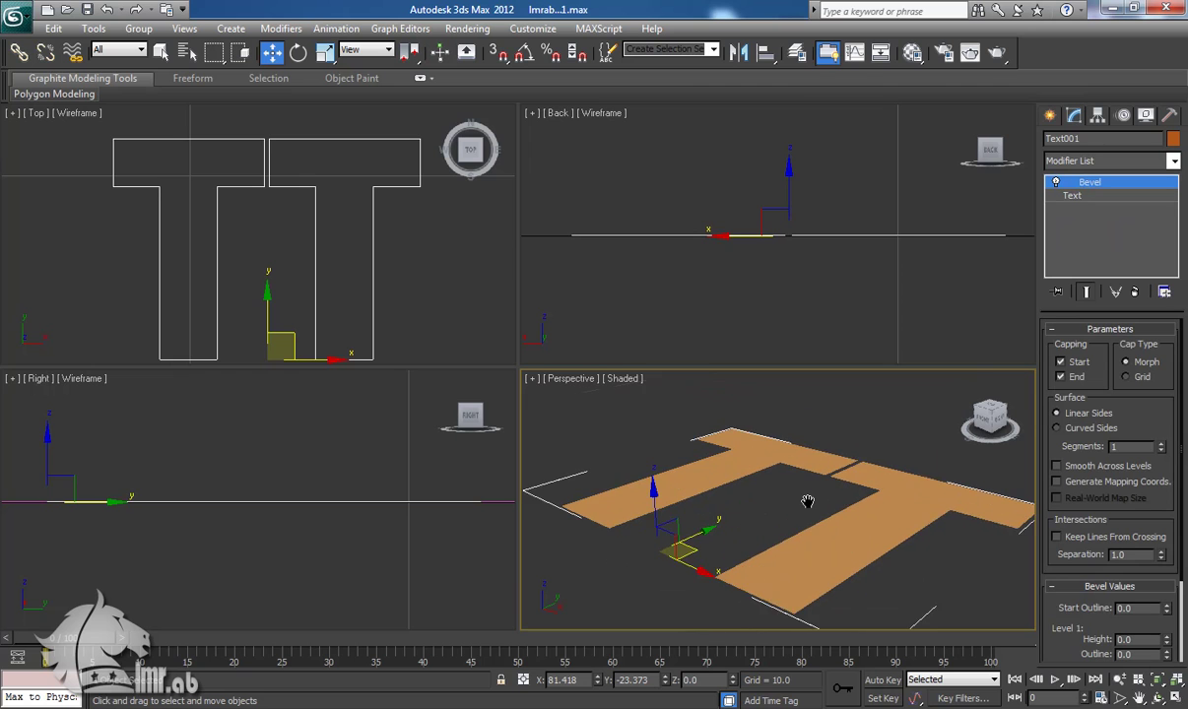
{"action": "scroll", "coordinate": [1104, 443], "scroll_direction": "down", "scroll_amount": 3}
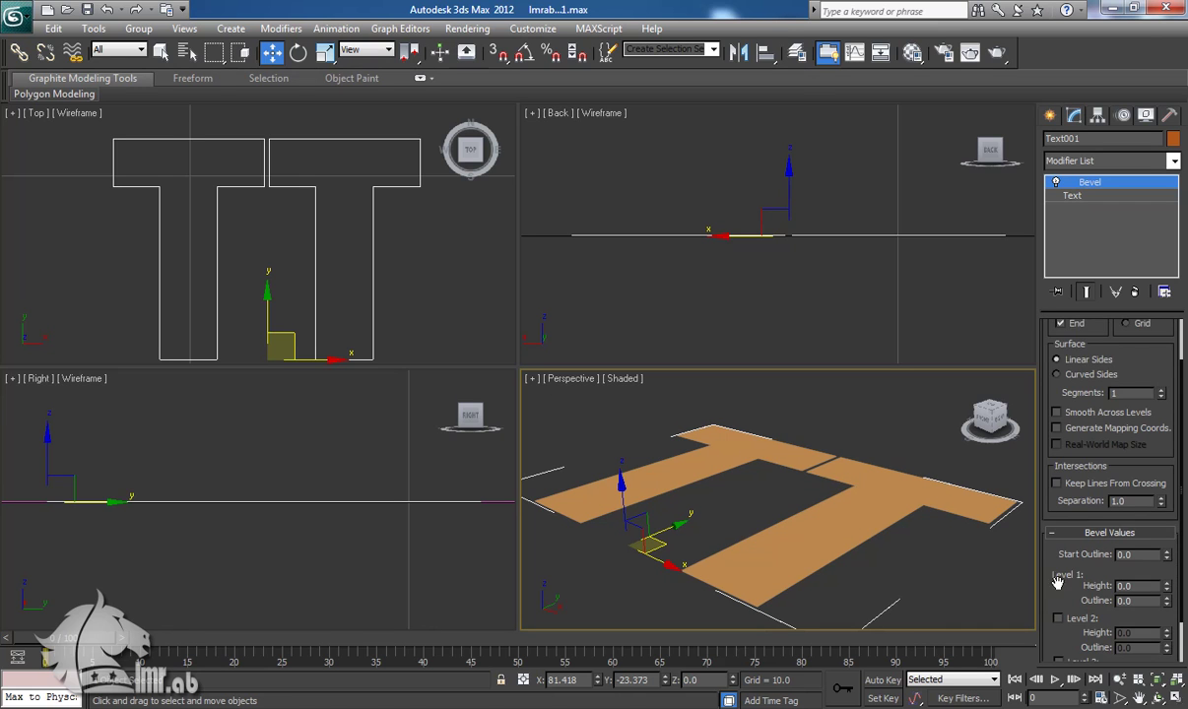
Set the bevel's Level 1 height to 0.2
{"action": "left_click_drag", "start_coordinate": [1058, 582], "coordinate": [1081, 525]}
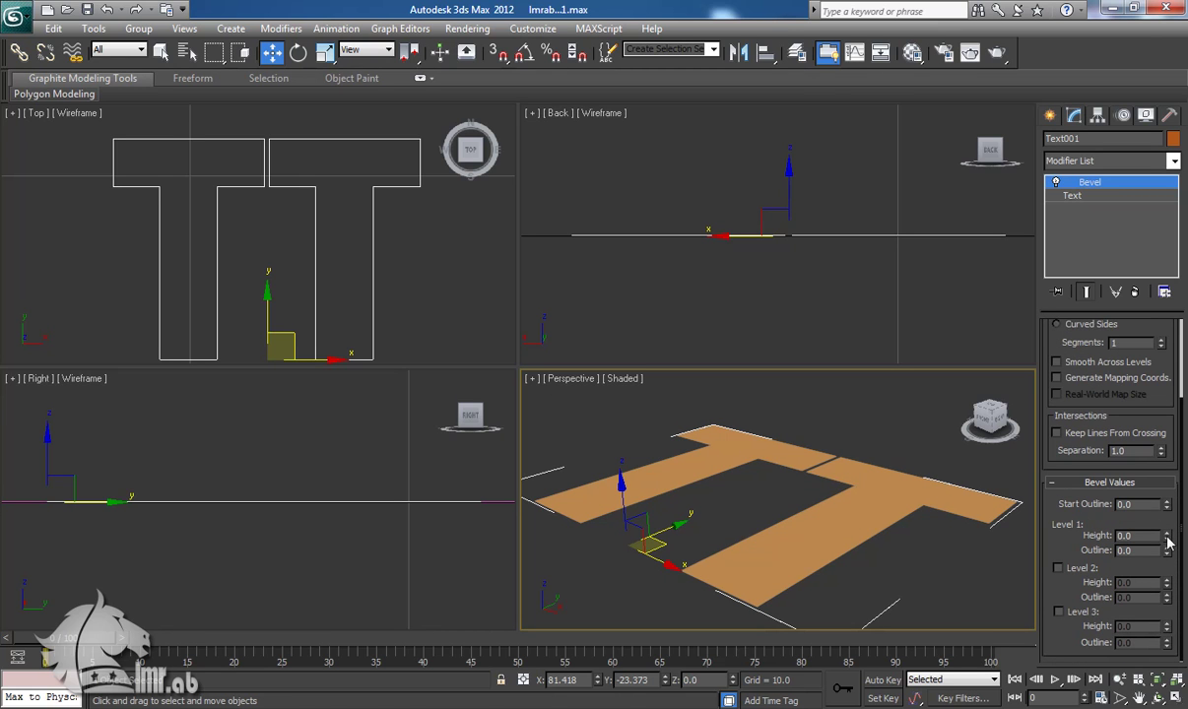
{"action": "left_click_drag", "start_coordinate": [1168, 540], "coordinate": [1167, 537]}
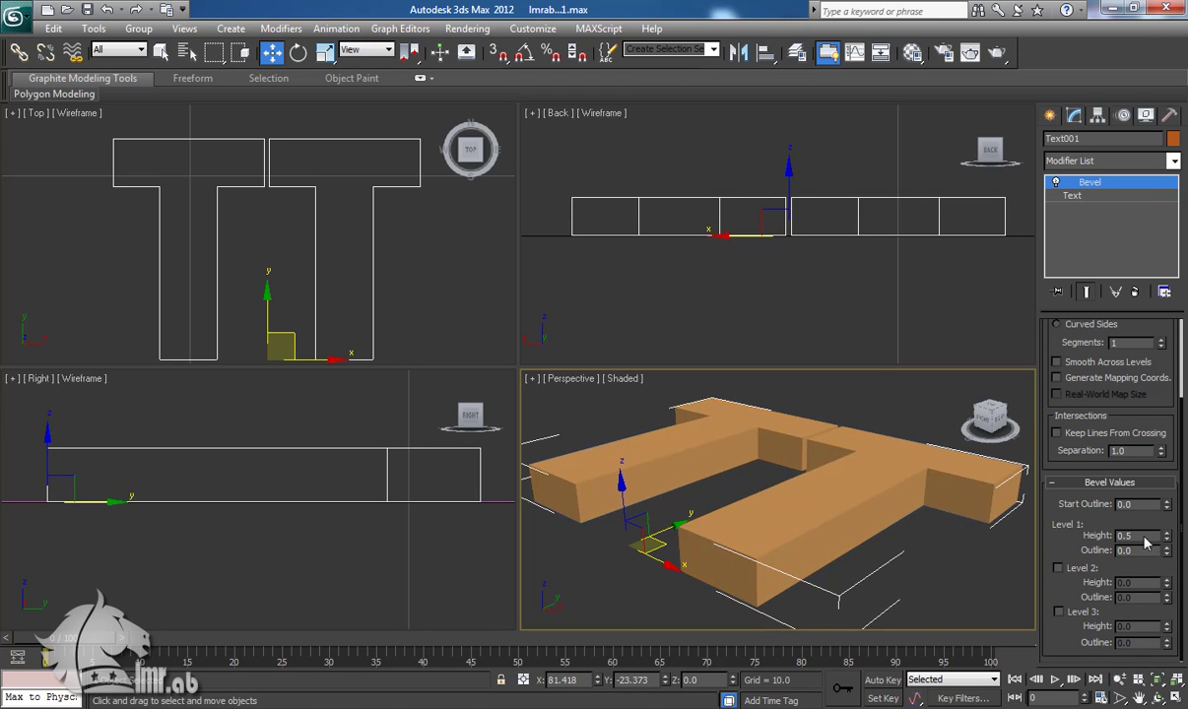
{"action": "type", "text": "2"}
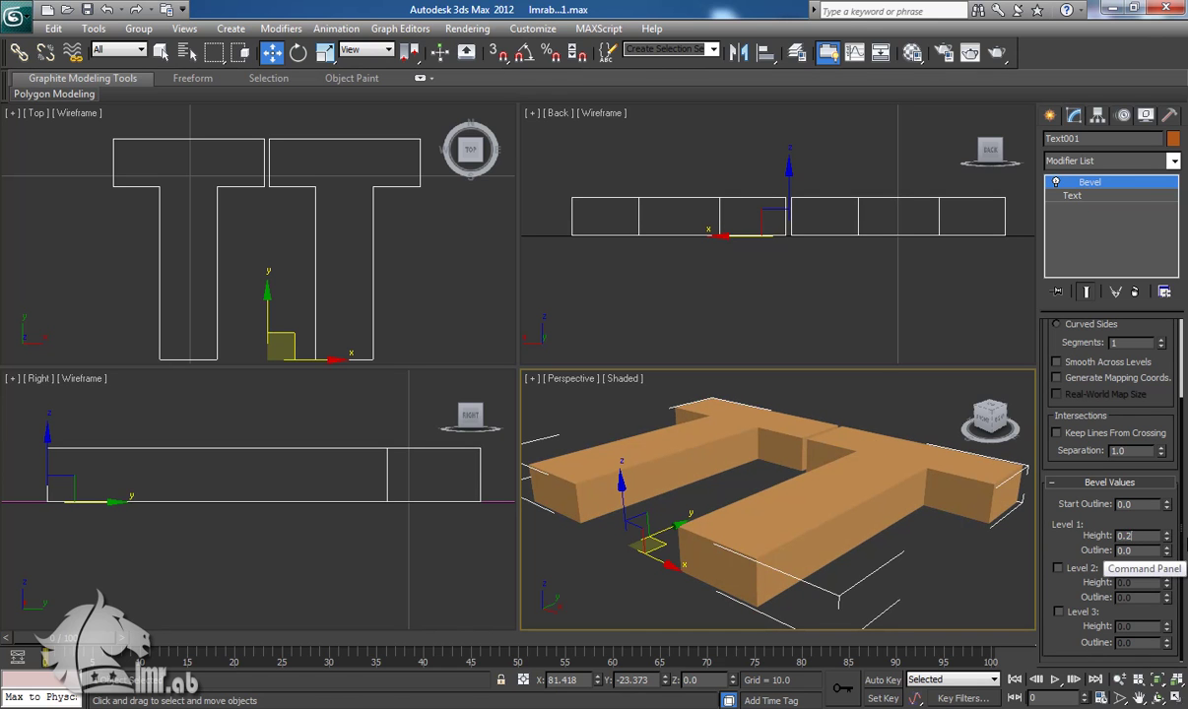
{"action": "key", "text": "Return"}
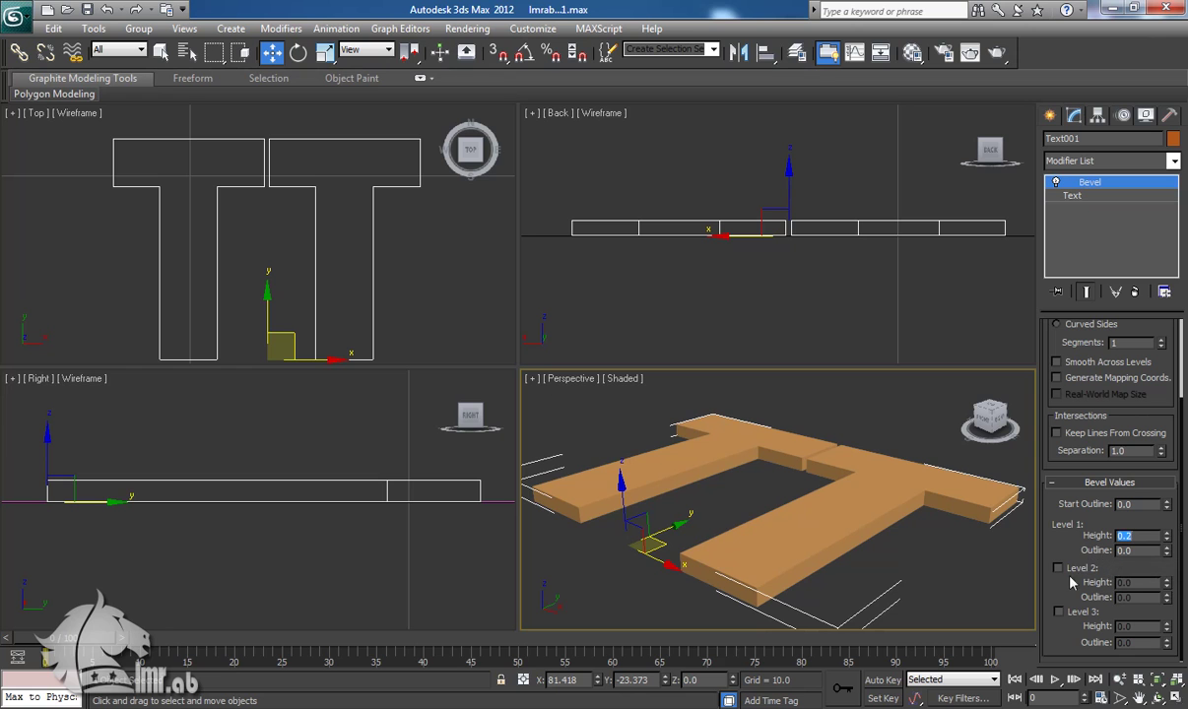
Enable bevel Levels 2 and 3, show edged faces, and set the Level 1 outline to 0.01
{"action": "left_click", "coordinate": [1058, 569]}
{"action": "left_click", "coordinate": [1059, 612]}
{"action": "left_click_drag", "start_coordinate": [1168, 555], "coordinate": [1168, 537]}
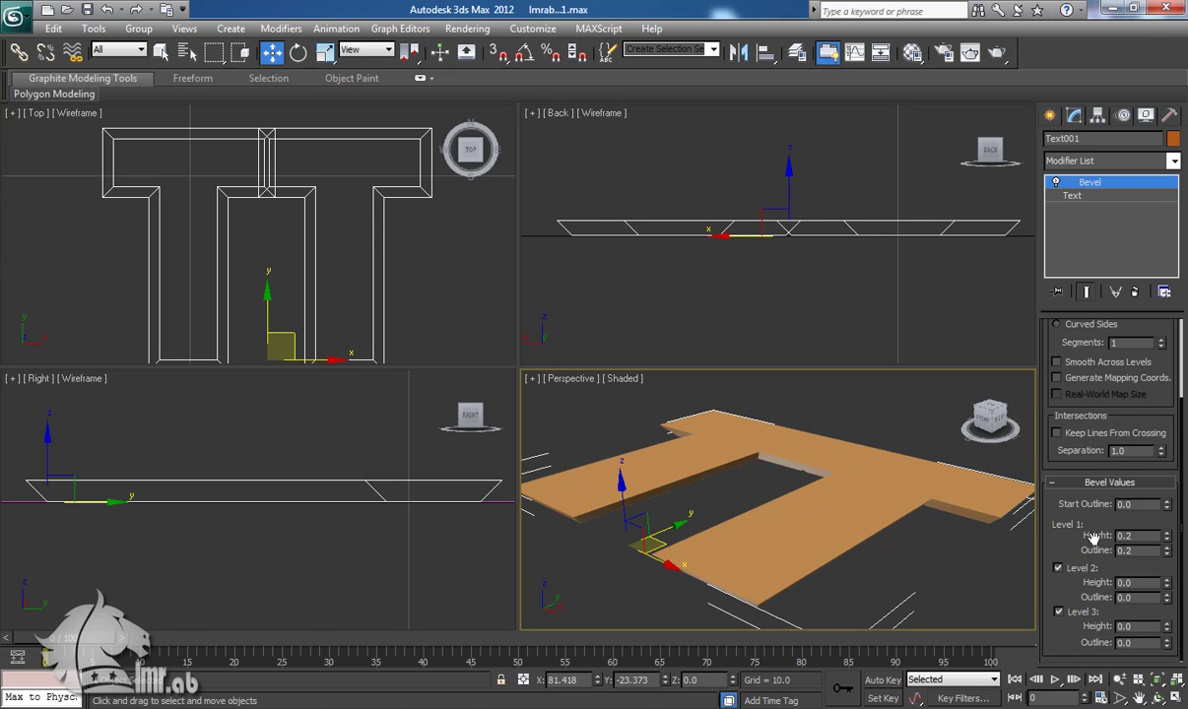
{"action": "key", "text": "F4"}
{"action": "middle_click_drag", "start_coordinate": [940, 558], "coordinate": [854, 533], "text": "alt"}
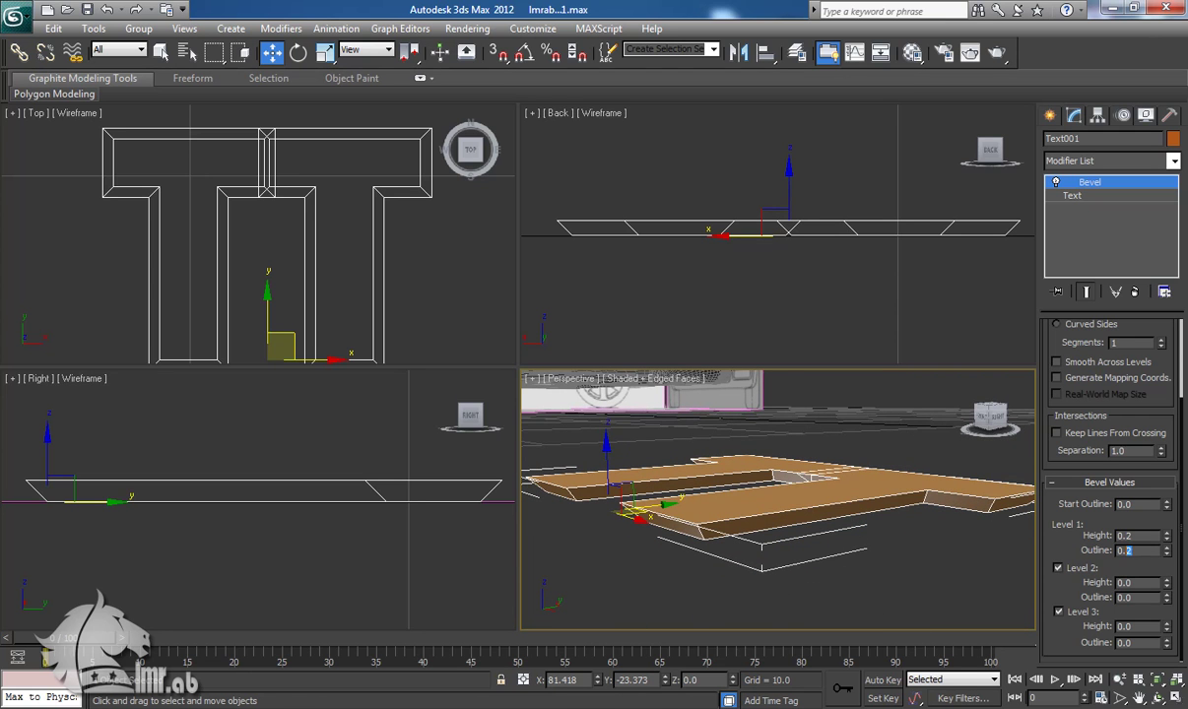
{"action": "key", "text": "Return"}
{"action": "middle_click_drag", "start_coordinate": [890, 457], "coordinate": [898, 520], "text": "alt"}
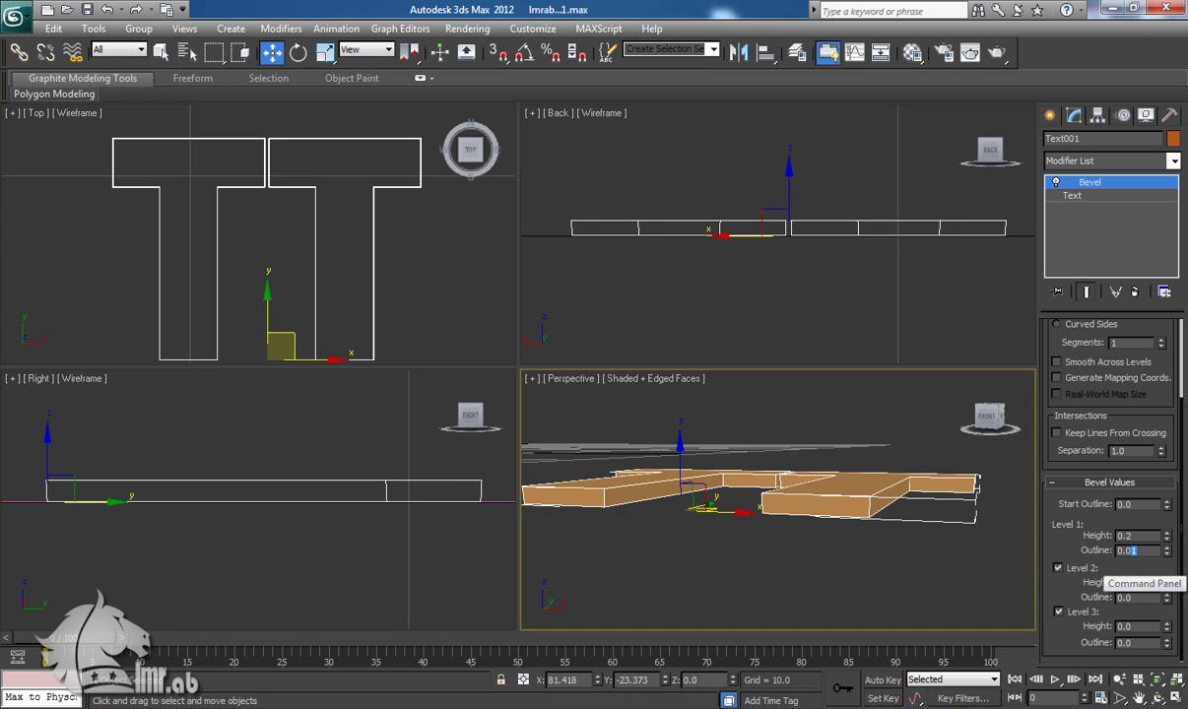
Set the bevel's Level 1 outline to 0.05 and the Level 2 height to 0.2
{"action": "type", "text": "5"}
{"action": "key", "text": "Return"}
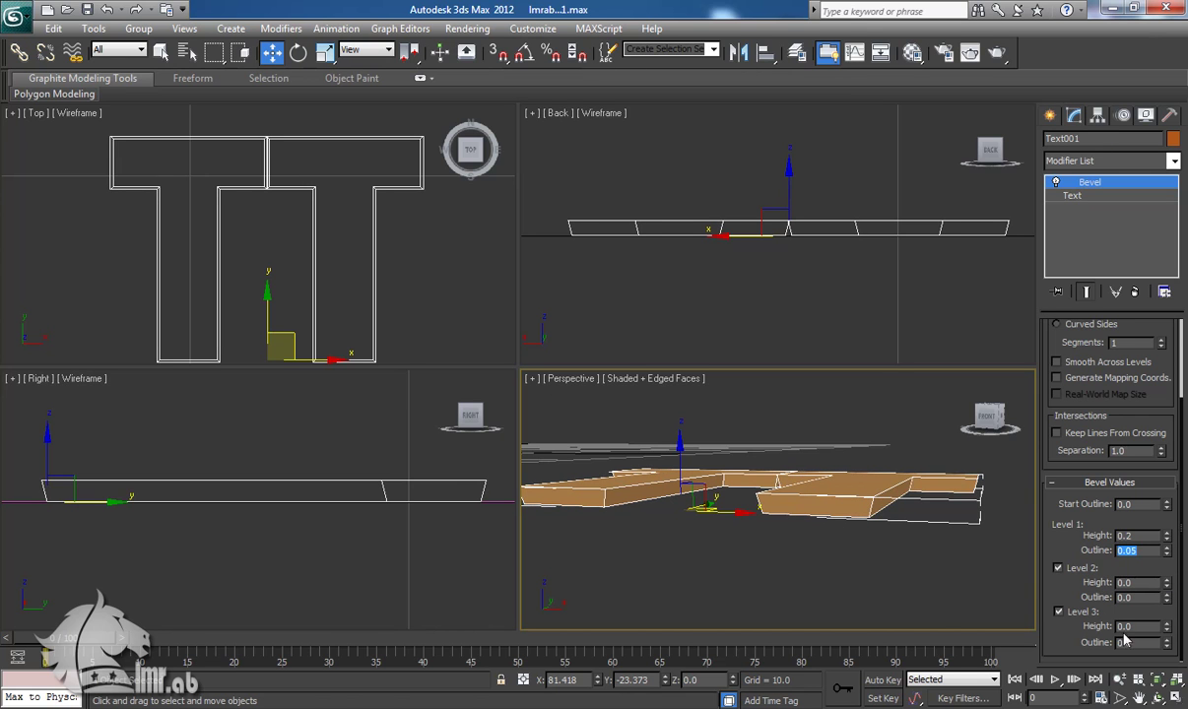
{"action": "key", "text": "Tab"}
{"action": "type", "text": ".2"}
{"action": "key", "text": "Return"}
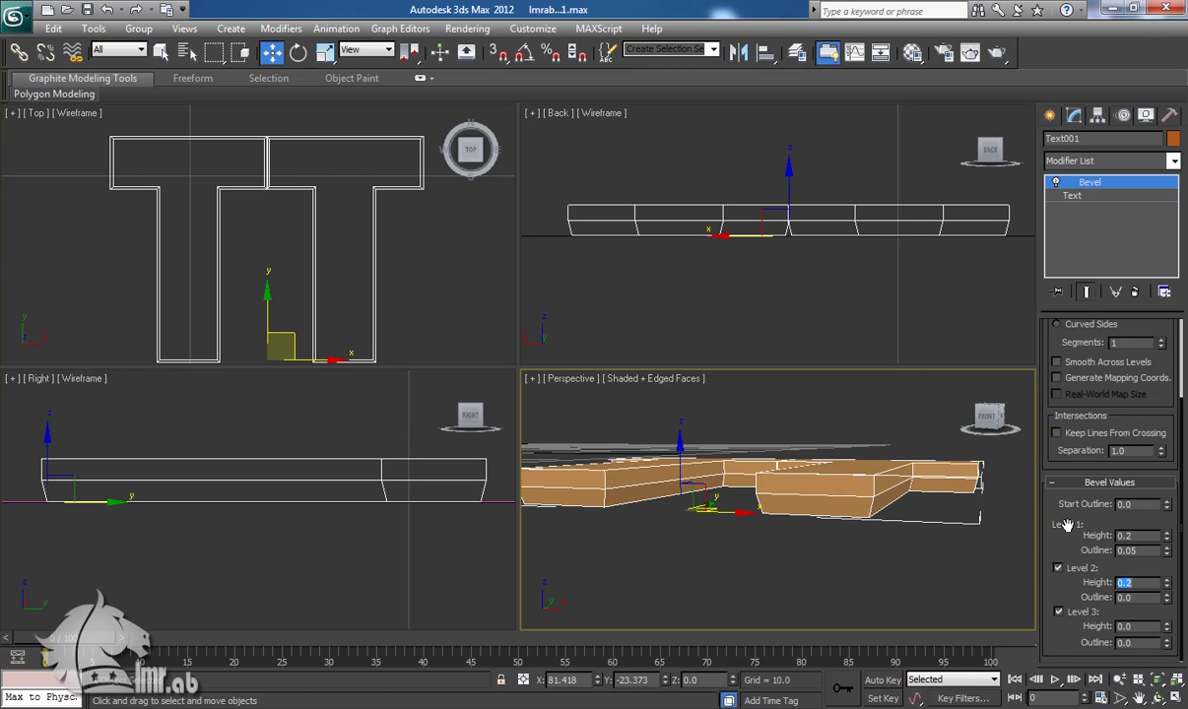
Set the bevel's Level 3 height to 0.2 and its outline to -0.05
{"action": "left_click_drag", "start_coordinate": [1142, 626], "coordinate": [1068, 591]}
{"action": "type", "text": ".2"}
{"action": "key", "text": "Return"}
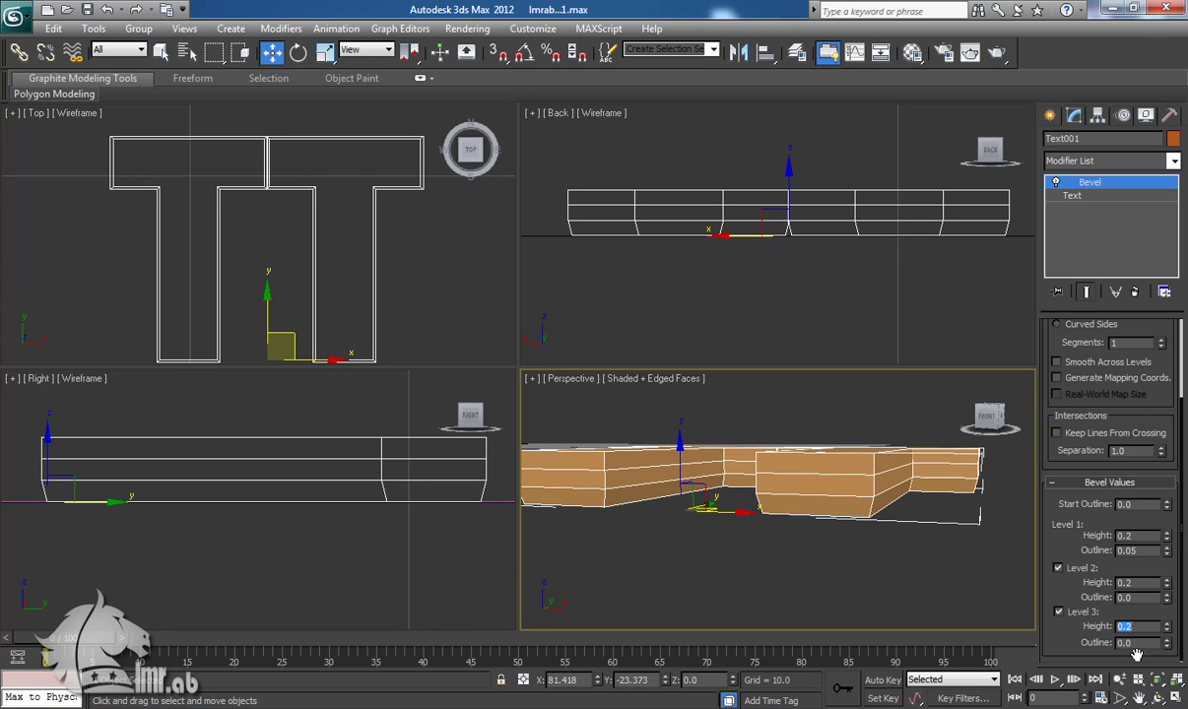
{"action": "key", "text": "Tab"}
{"action": "type", "text": "-0"}
{"action": "type", "text": ".05"}
{"action": "key", "text": "Return"}
{"action": "left_click_drag", "start_coordinate": [1142, 554], "coordinate": [1072, 554]}
{"action": "left_click", "coordinate": [1149, 641]}
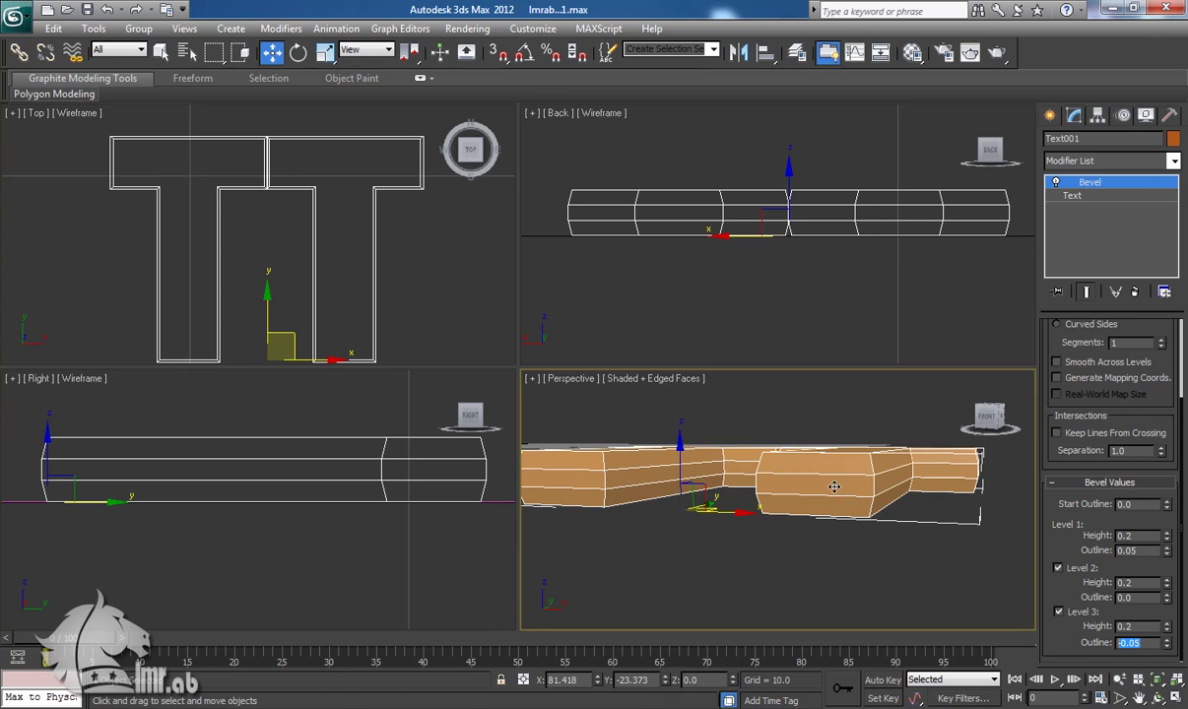
Enable Smooth Across Levels on the bevel and inspect the TT text in the perspective view without edged faces
{"action": "middle_click_drag", "start_coordinate": [855, 491], "coordinate": [863, 512], "text": "alt"}
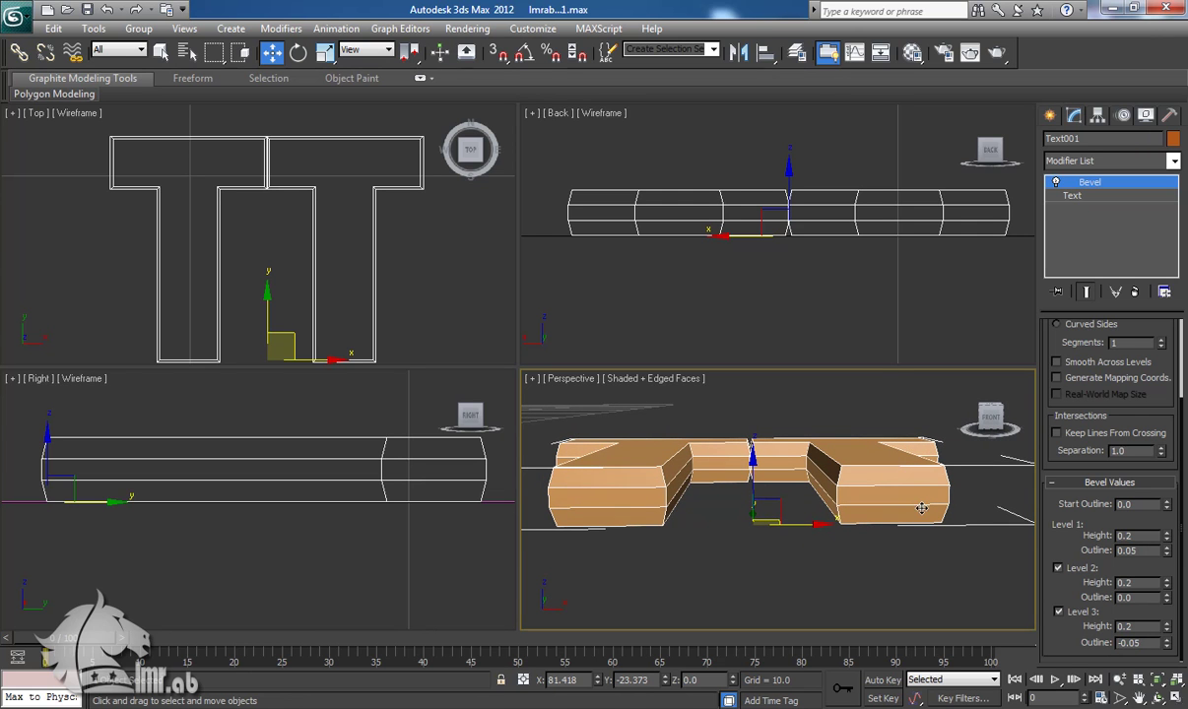
{"action": "left_click", "coordinate": [1057, 363]}
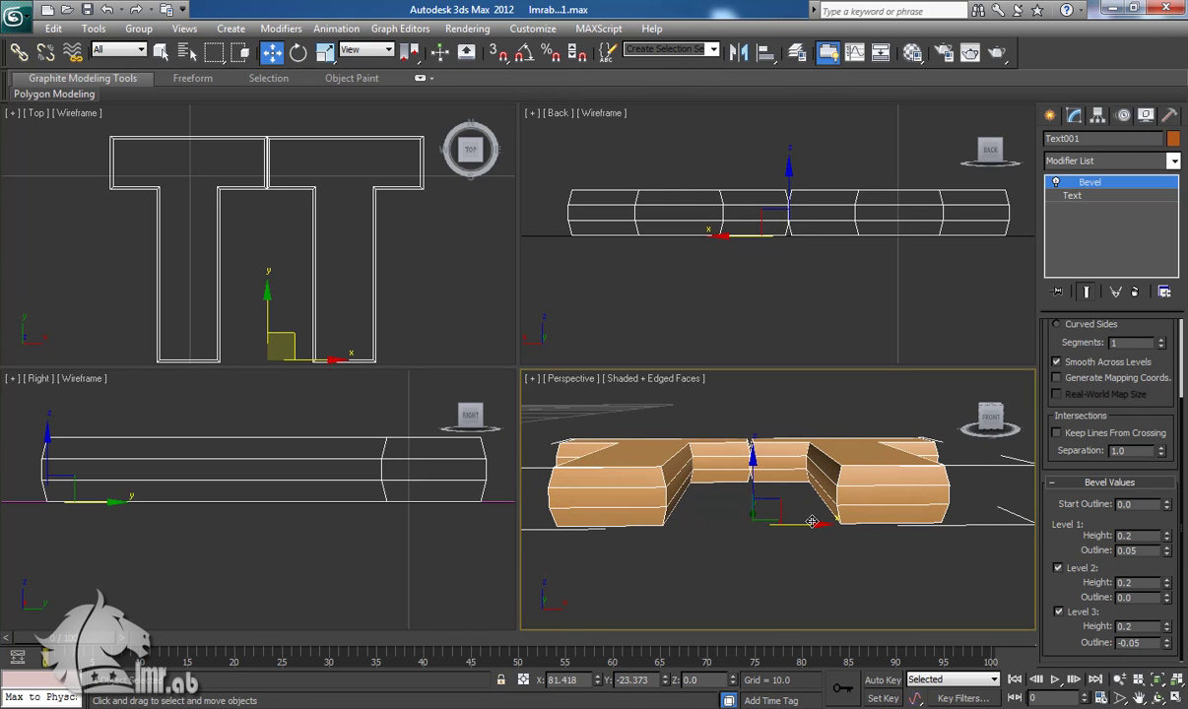
{"action": "key", "text": "F4"}
{"action": "mouse_move", "coordinate": [795, 507]}
{"action": "middle_mouse_down"}
{"action": "mouse_move", "coordinate": [756, 528]}
{"action": "mouse_move", "coordinate": [756, 503]}
{"action": "mouse_move", "coordinate": [796, 563]}
{"action": "mouse_move", "coordinate": [873, 500]}
{"action": "mouse_move", "coordinate": [850, 555]}
{"action": "middle_mouse_up"}
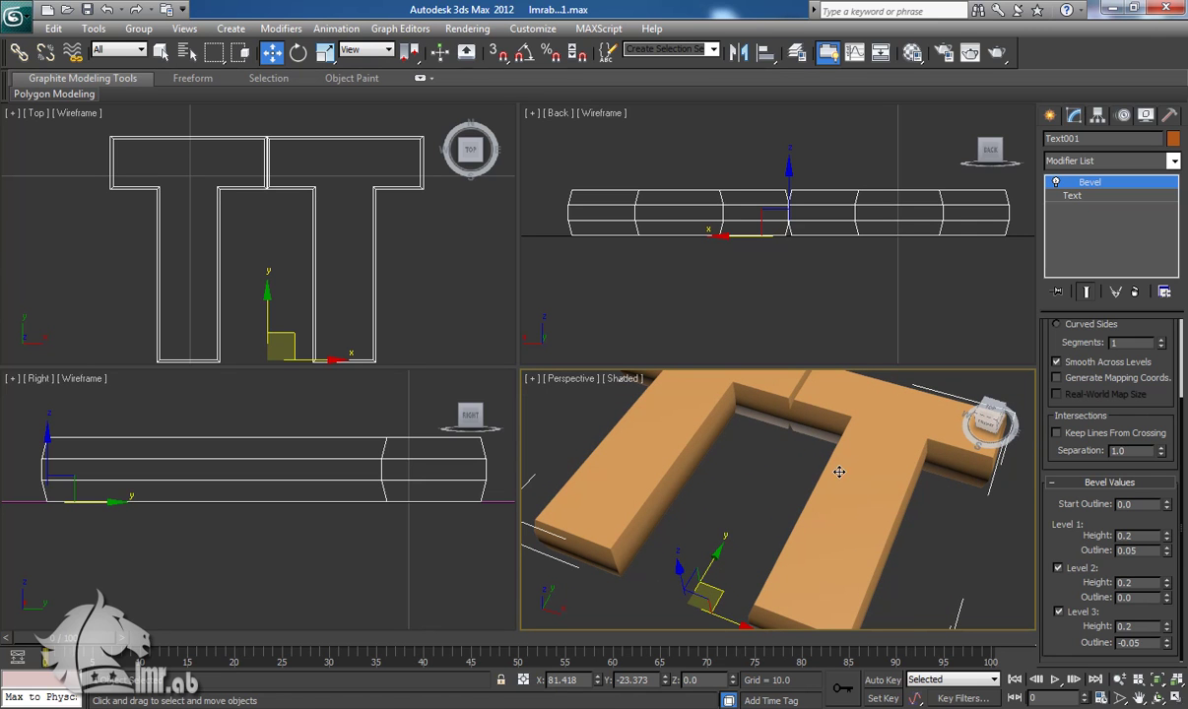
{"action": "key", "text": "F4"}
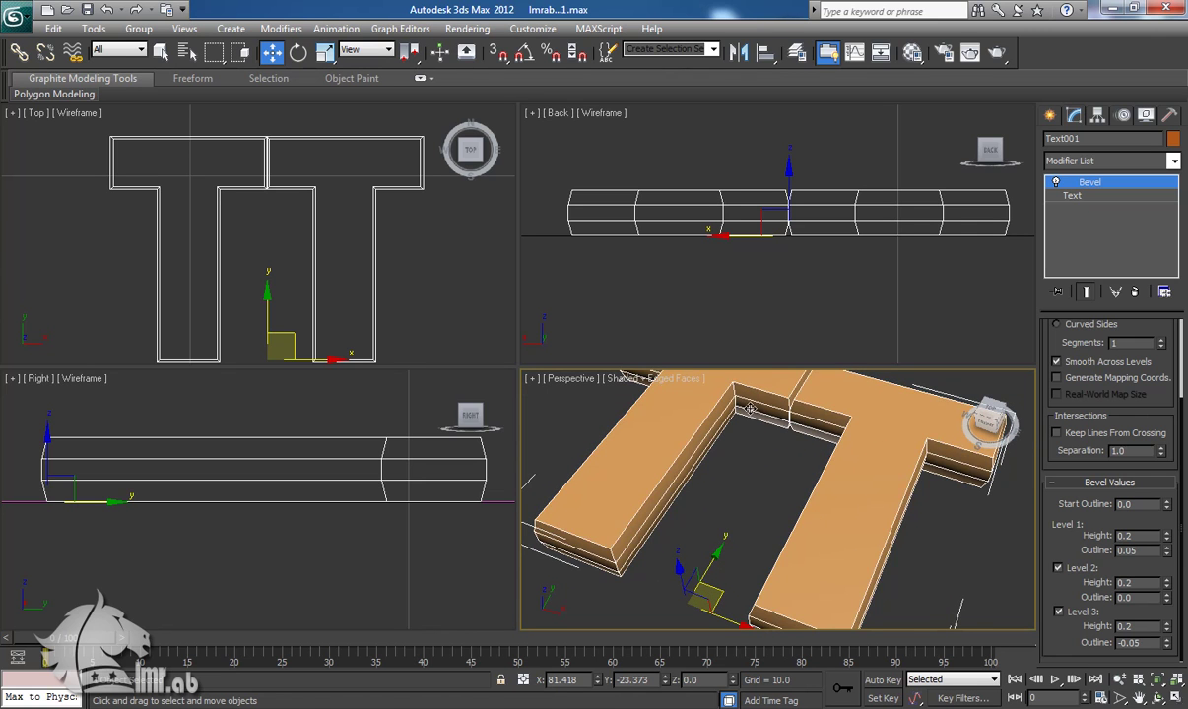
{"action": "key", "text": "F4"}
{"action": "middle_click_drag", "start_coordinate": [763, 549], "coordinate": [812, 504], "text": "alt"}
Move the TT text onto the car's rear, beside the licence plate recess, in the Back view
{"action": "scroll", "coordinate": [857, 481], "scroll_direction": "down", "scroll_amount": 6}
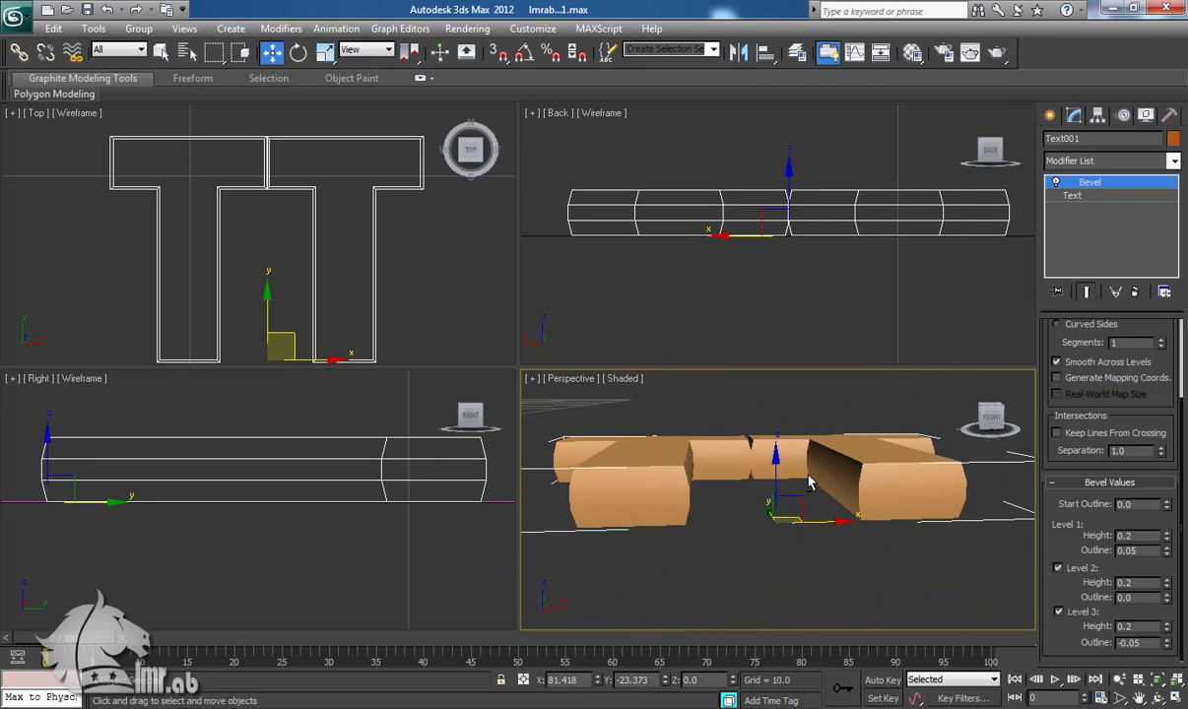
{"action": "scroll", "coordinate": [784, 201], "scroll_direction": "down", "scroll_amount": 4}
{"action": "scroll", "coordinate": [789, 217], "scroll_direction": "down", "scroll_amount": 2}
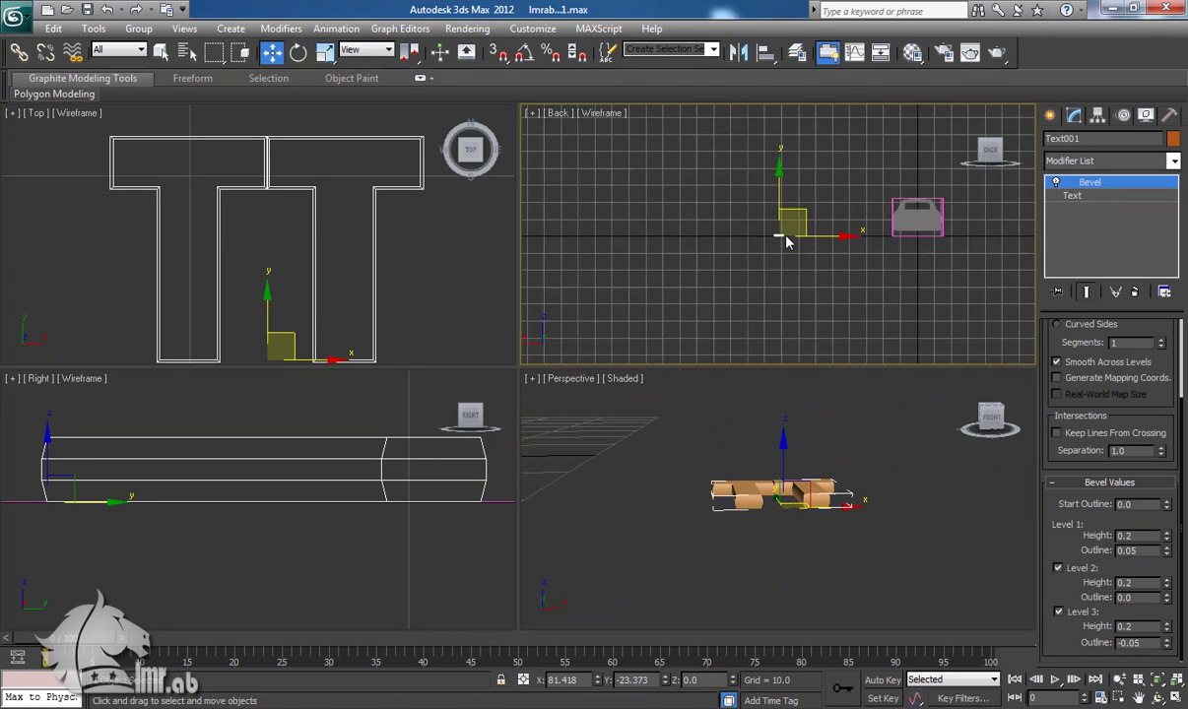
{"action": "left_click_drag", "start_coordinate": [789, 219], "coordinate": [905, 226]}
{"action": "middle_click_drag", "start_coordinate": [906, 227], "coordinate": [651, 266]}
{"action": "left_click_drag", "start_coordinate": [644, 262], "coordinate": [872, 217]}
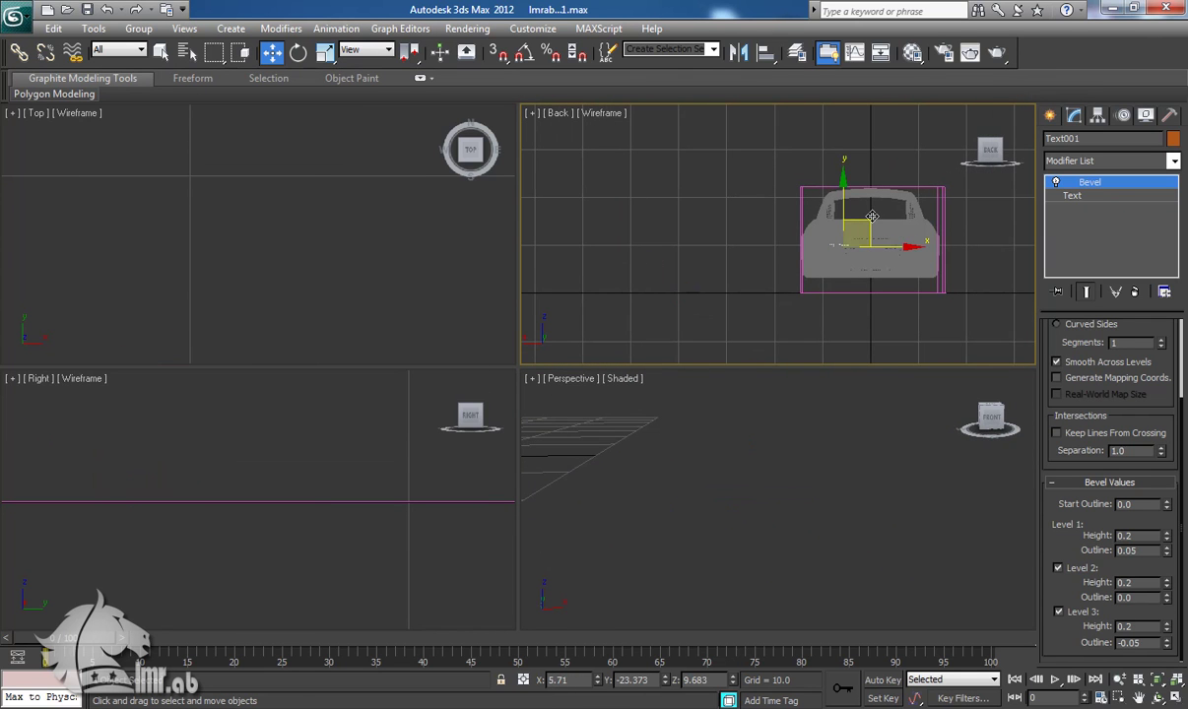
Change the Back view from wireframe to Shaded display and frame the car's rear
{"action": "key", "text": "F3"}
{"action": "middle_click_drag", "start_coordinate": [822, 226], "coordinate": [731, 226]}
{"action": "scroll", "coordinate": [754, 228], "scroll_direction": "up", "scroll_amount": 6}
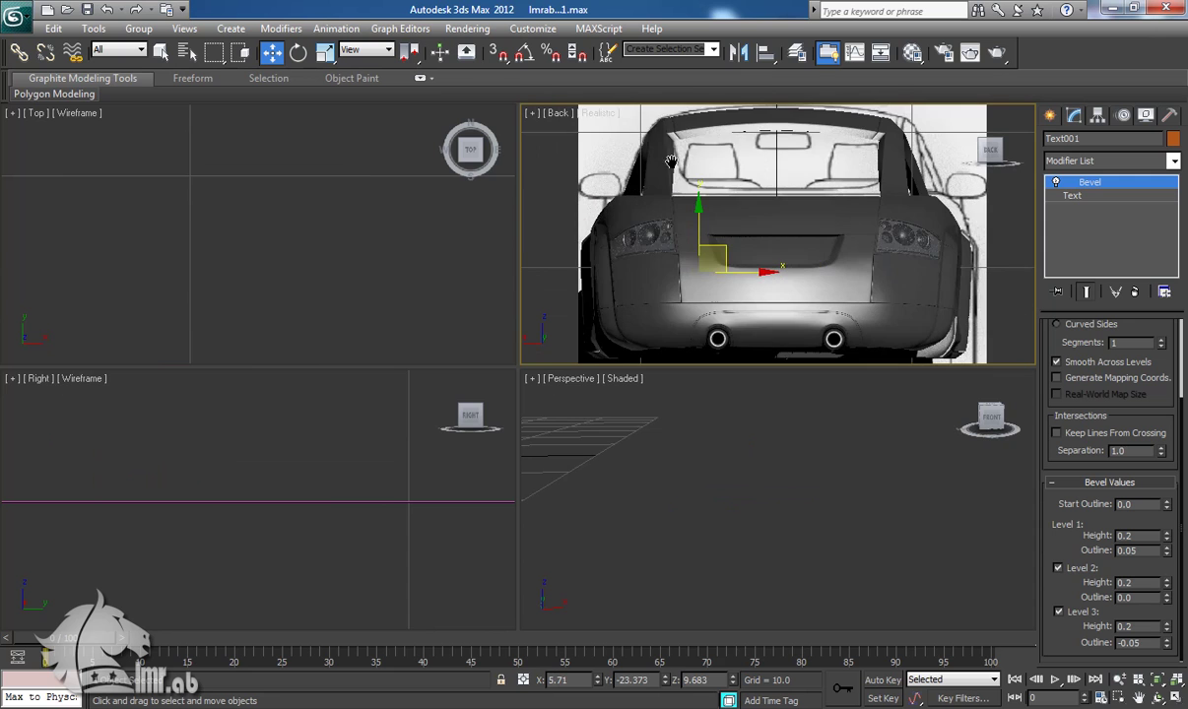
{"action": "left_click", "coordinate": [598, 117]}
{"action": "left_click", "coordinate": [639, 151]}
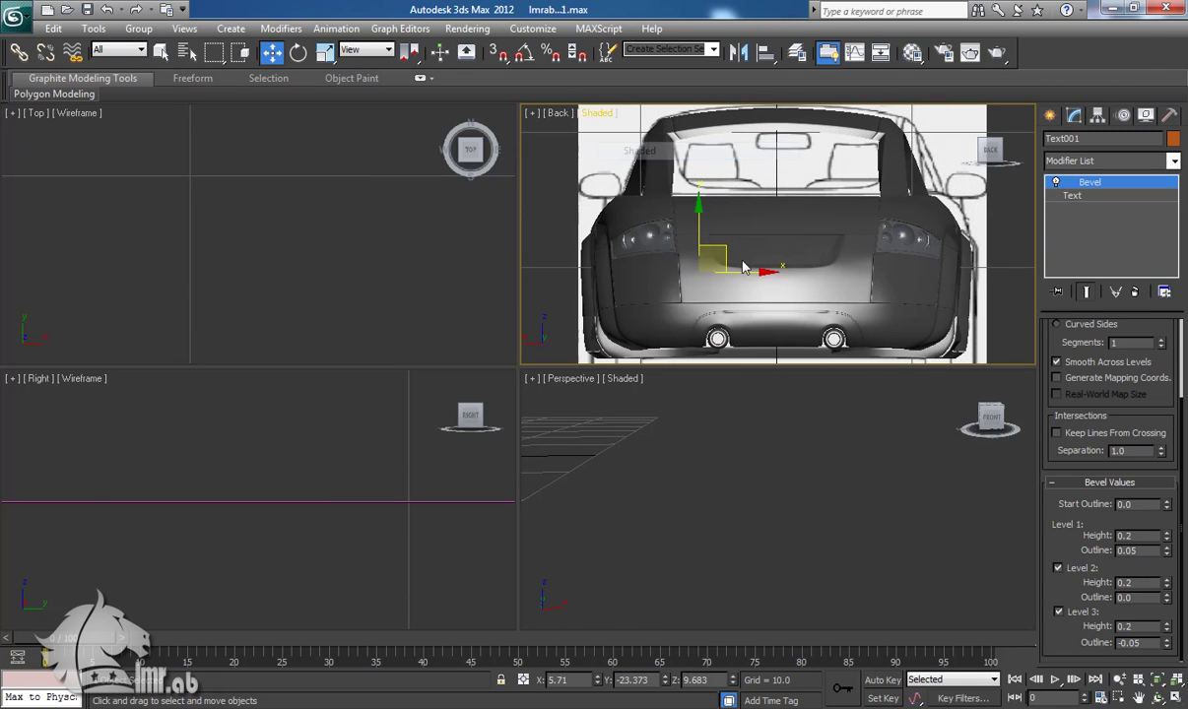
Move the TT text just behind the car's rear end in the Top view
{"action": "middle_click", "coordinate": [306, 168]}
{"action": "scroll", "coordinate": [281, 258], "scroll_direction": "down", "scroll_amount": 12}
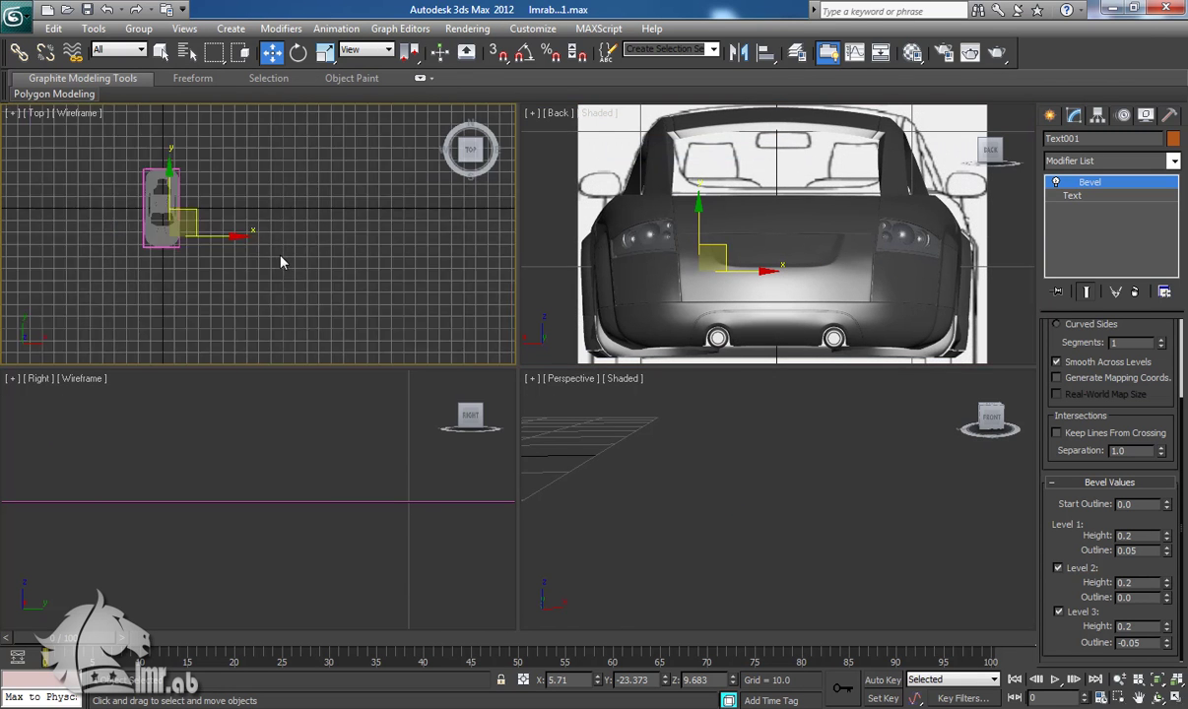
{"action": "scroll", "coordinate": [235, 240], "scroll_direction": "up", "scroll_amount": 3}
{"action": "middle_click_drag", "start_coordinate": [222, 233], "coordinate": [325, 255]}
{"action": "scroll", "coordinate": [286, 246], "scroll_direction": "up", "scroll_amount": 5}
{"action": "left_click_drag", "start_coordinate": [312, 240], "coordinate": [319, 93]}
{"action": "scroll", "coordinate": [775, 294], "scroll_direction": "up", "scroll_amount": 2}
Turn on angle snap and rotate the TT text upright about the X axis so it faces rearward
{"action": "key", "text": "e"}
{"action": "key", "text": "a"}
{"action": "middle_click_drag", "start_coordinate": [695, 278], "coordinate": [703, 267]}
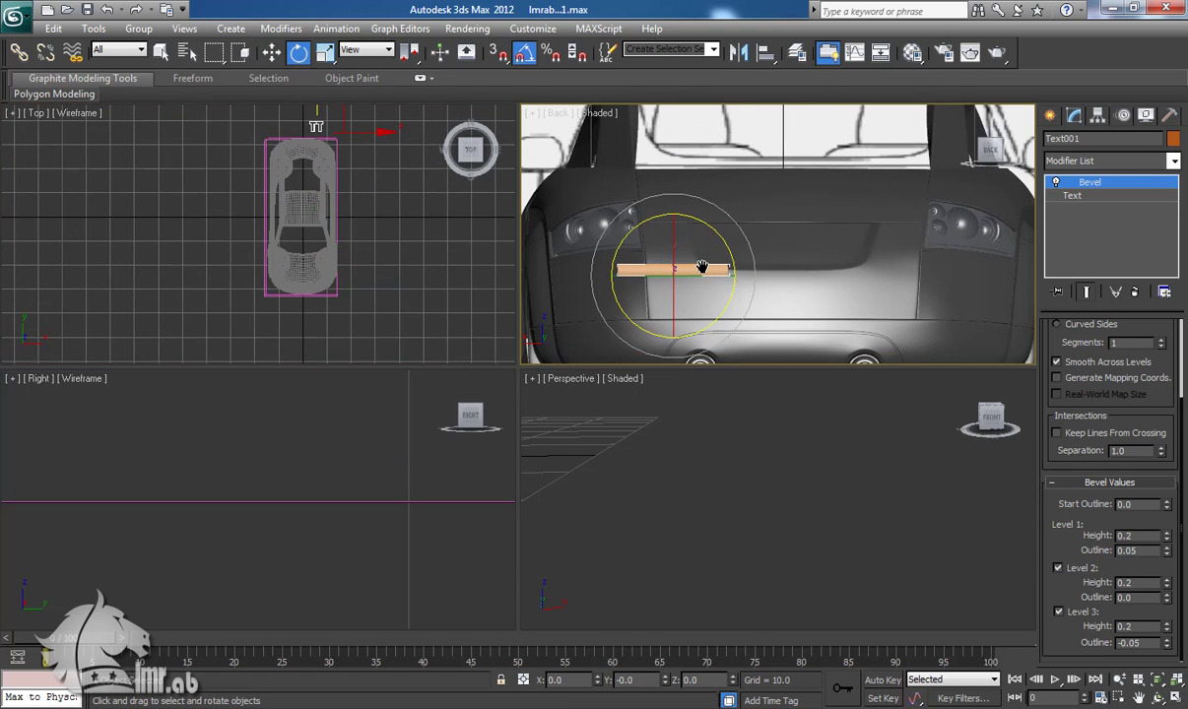
{"action": "left_click_drag", "start_coordinate": [672, 243], "coordinate": [674, 161]}
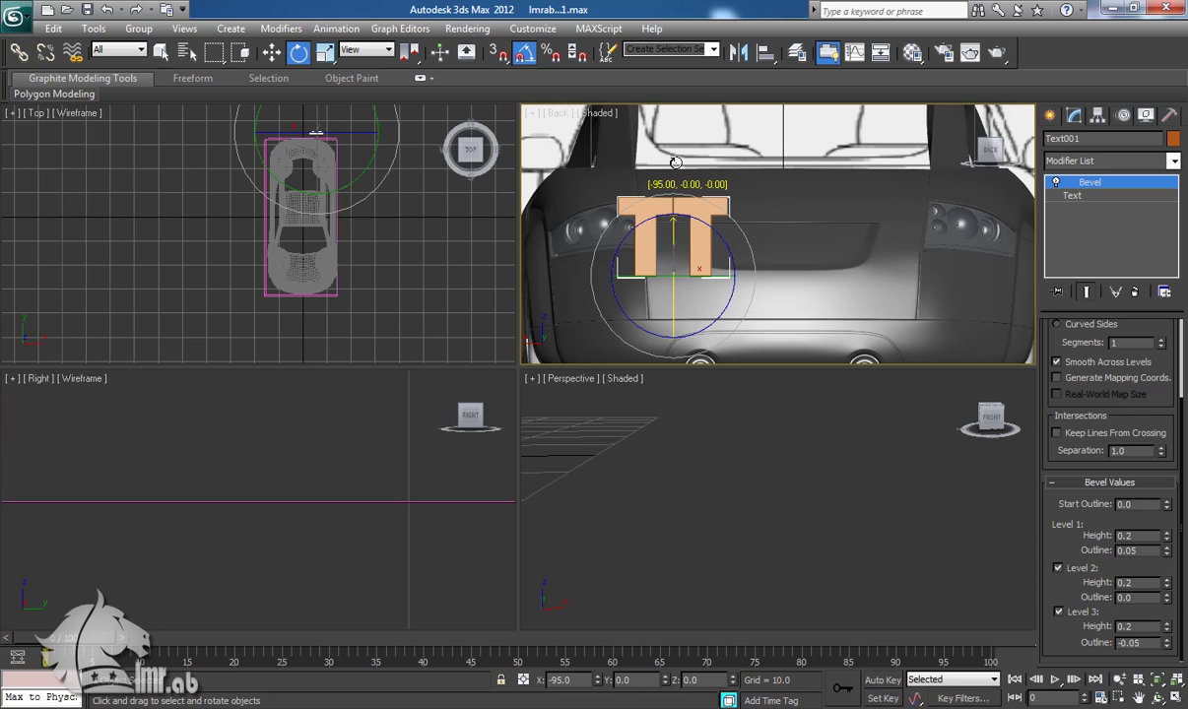
Nudge the TT text across the rear panel and check the badge position in the reference photo
{"action": "key", "text": "w"}
{"action": "middle_click_drag", "start_coordinate": [689, 248], "coordinate": [660, 238]}
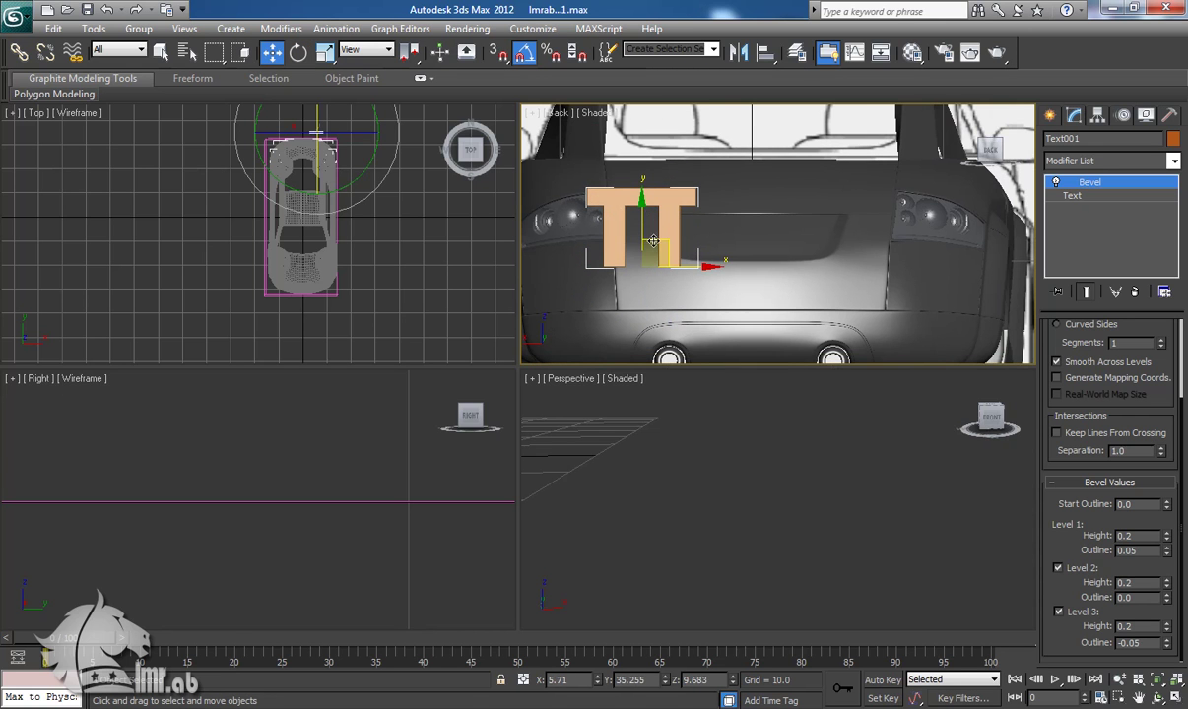
{"action": "left_click", "coordinate": [766, 706]}
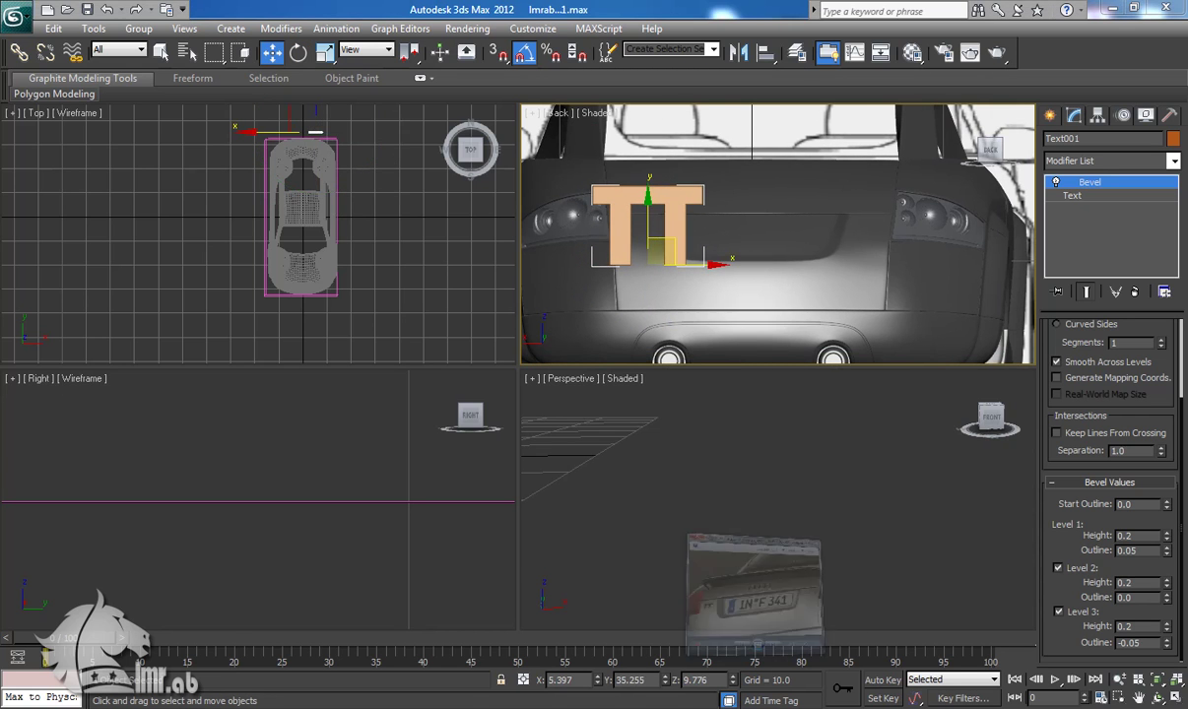
{"action": "key", "text": "alt+Tab"}
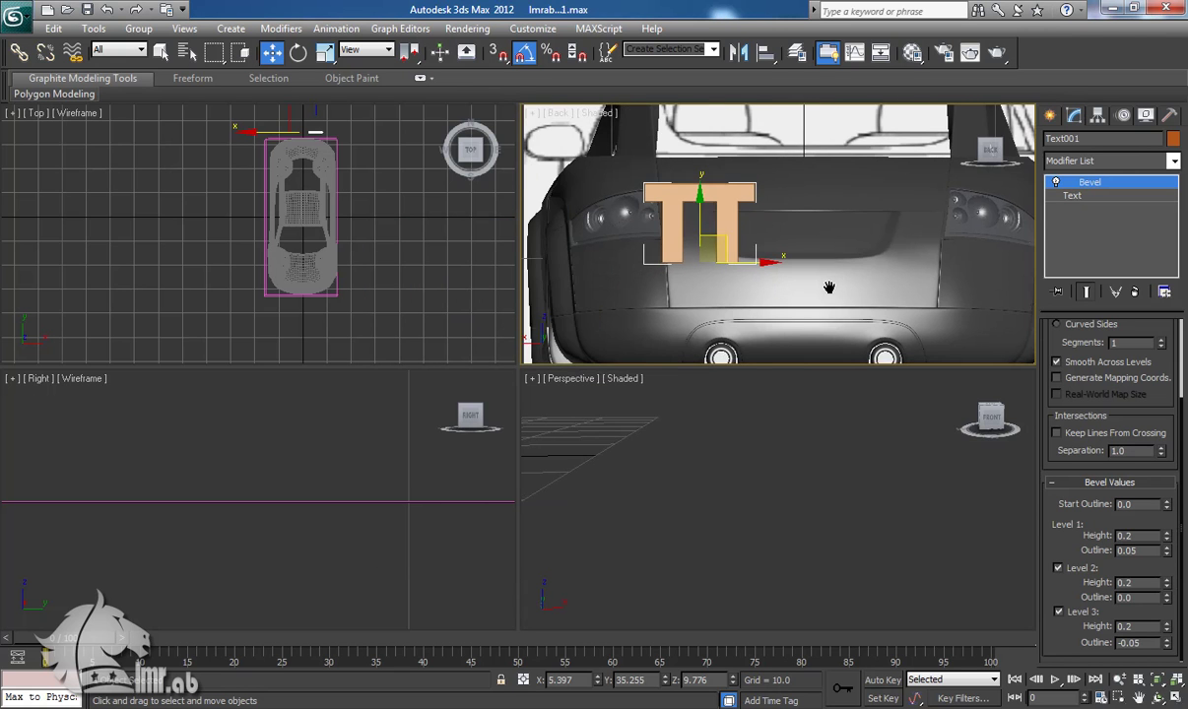
Scale the TT text down uniformly to below about 30 percent, comparing its size with the badge in the reference photo
{"action": "scroll", "coordinate": [823, 273], "scroll_direction": "up", "scroll_amount": 5}
{"action": "key", "text": "r"}
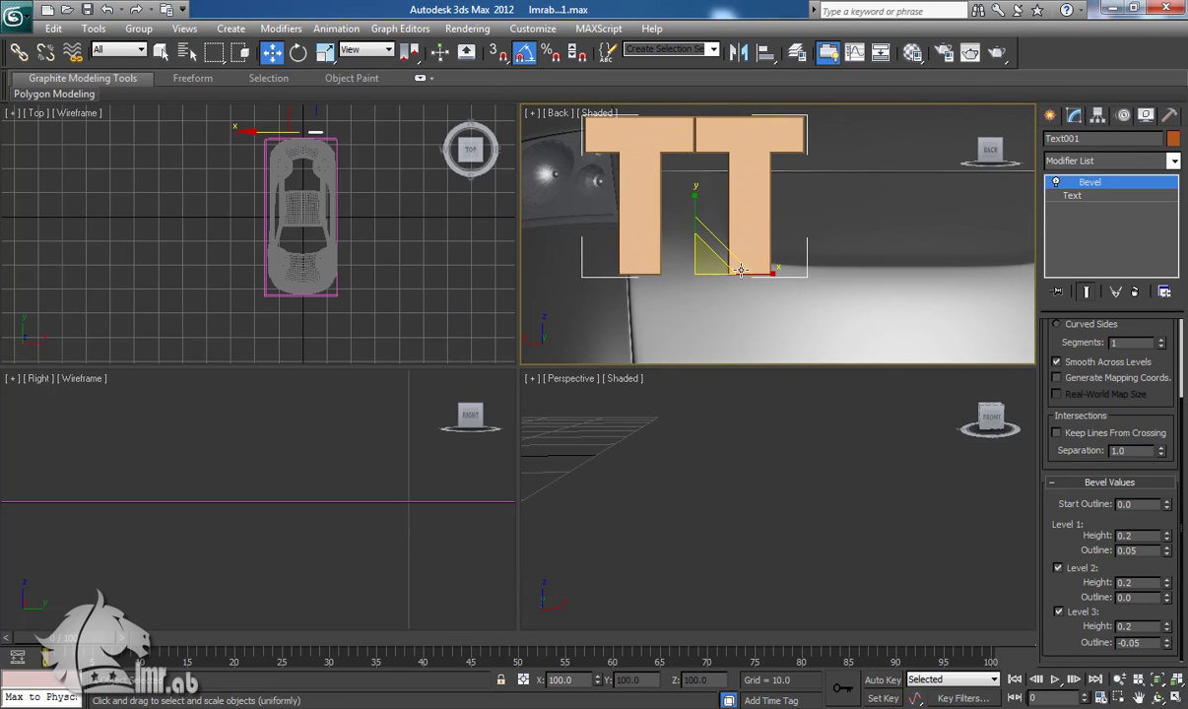
{"action": "left_click_drag", "start_coordinate": [704, 263], "coordinate": [717, 400]}
{"action": "key", "text": "alt+Tab"}
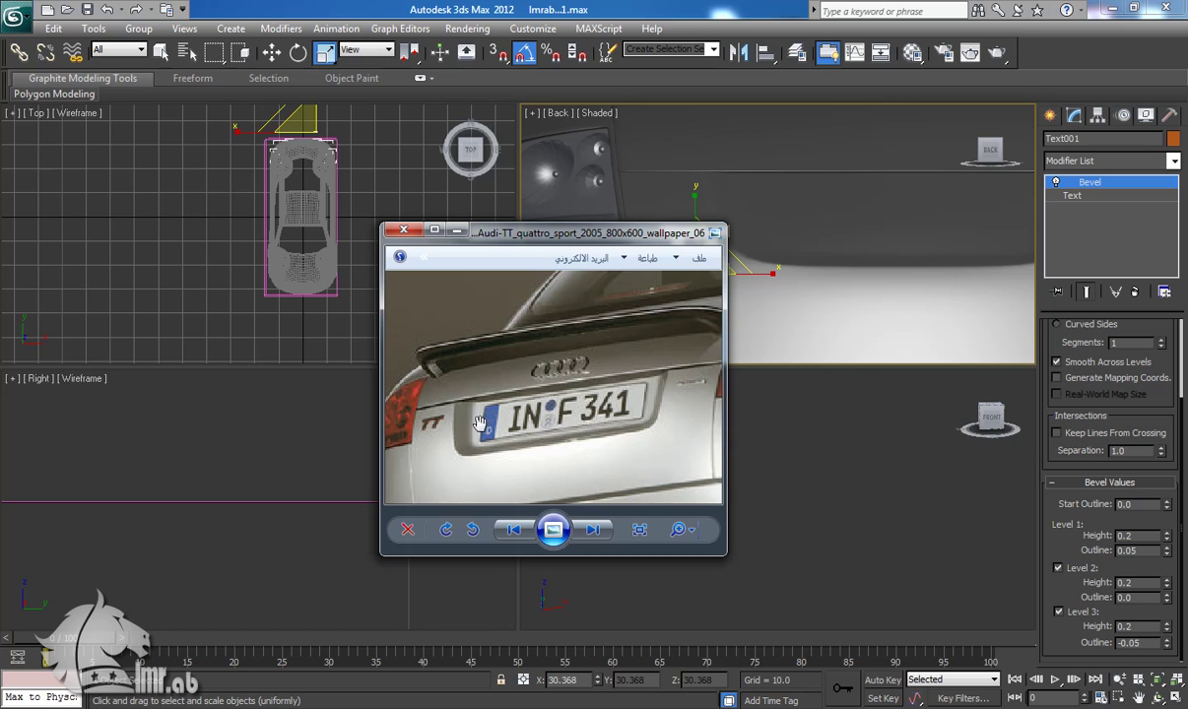
{"action": "key", "text": "alt+Tab"}
{"action": "left_click_drag", "start_coordinate": [712, 277], "coordinate": [713, 307]}
Place the TT badge between the taillight and the plate recess, and move it forward to the trunk surface
{"action": "key", "text": "w"}
{"action": "left_click_drag", "start_coordinate": [729, 246], "coordinate": [700, 199]}
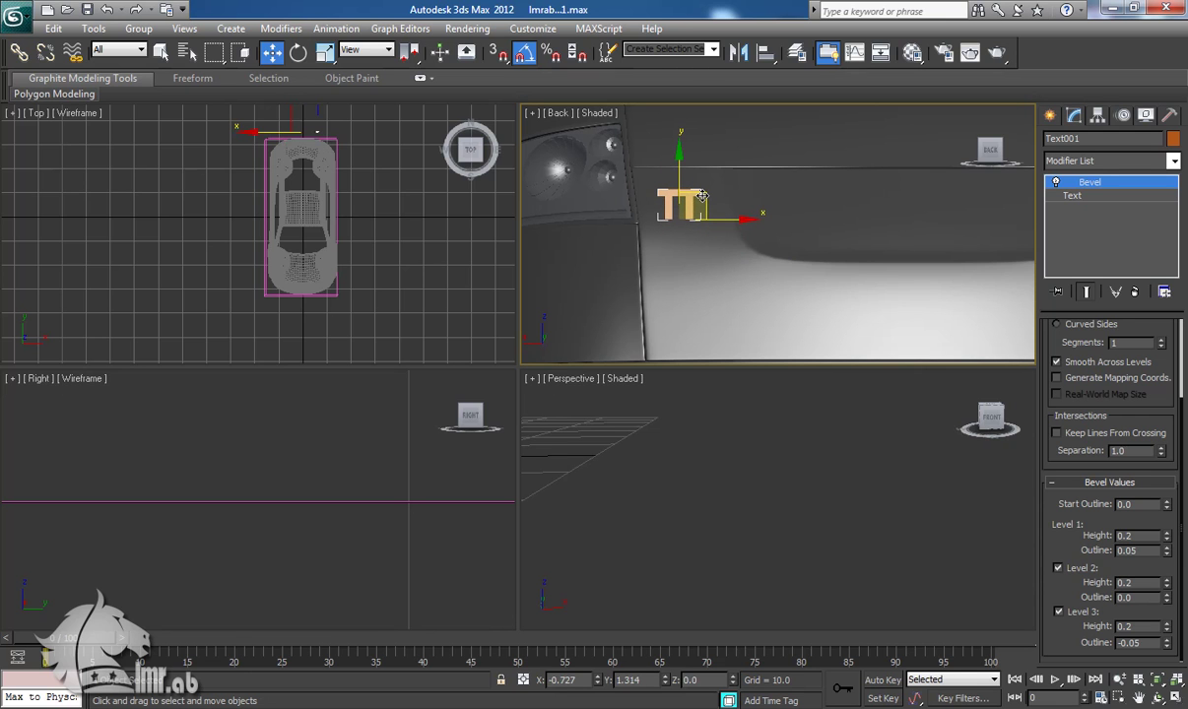
{"action": "middle_click_drag", "start_coordinate": [286, 144], "coordinate": [207, 344]}
{"action": "scroll", "coordinate": [240, 226], "scroll_direction": "up", "scroll_amount": 7}
{"action": "scroll", "coordinate": [212, 325], "scroll_direction": "up", "scroll_amount": 2}
{"action": "left_click_drag", "start_coordinate": [219, 145], "coordinate": [218, 226]}
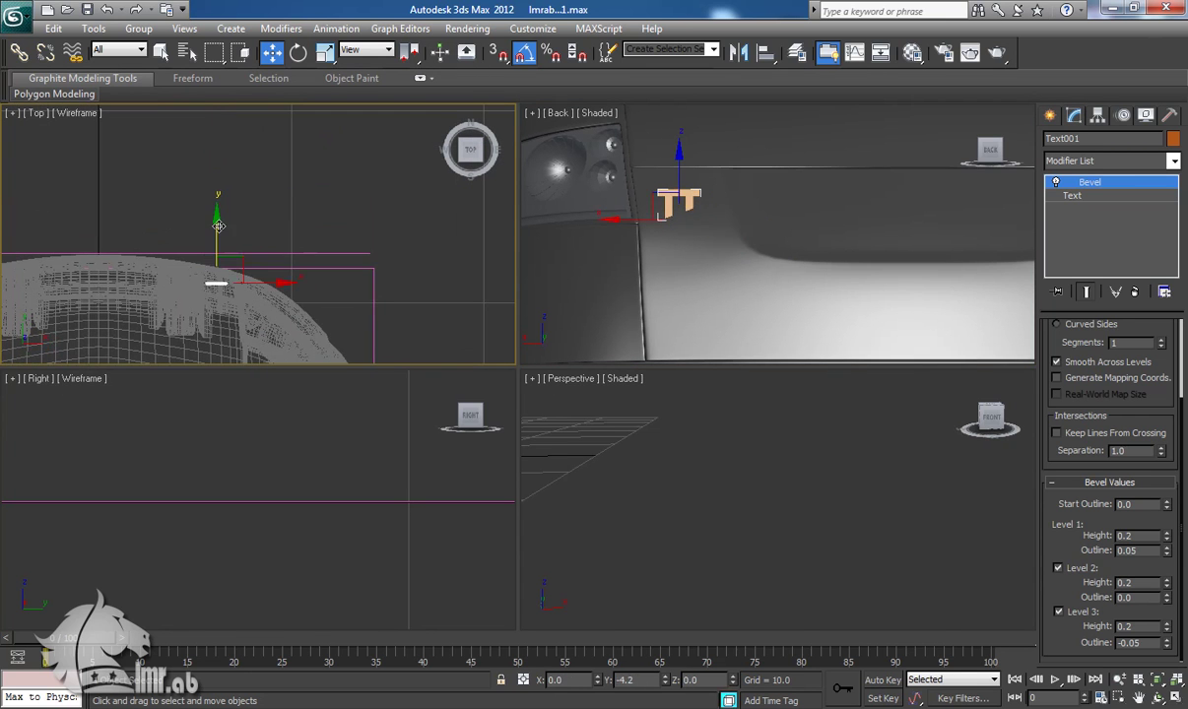
Frame the TT badge in the perspective view and show edged faces
{"action": "middle_click", "coordinate": [714, 496]}
{"action": "key", "text": "z"}
{"action": "scroll", "coordinate": [775, 527], "scroll_direction": "down", "scroll_amount": 4}
{"action": "key", "text": "F4"}
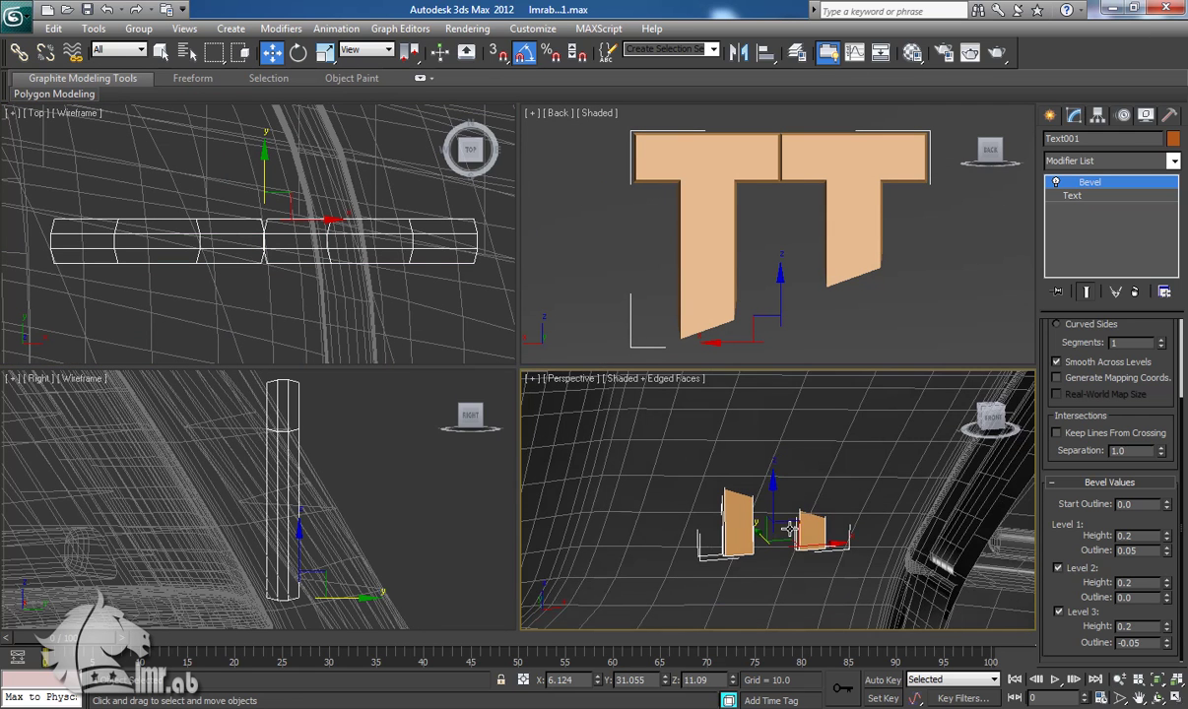
{"action": "key", "text": "e"}
{"action": "middle_click_drag", "start_coordinate": [790, 529], "coordinate": [797, 559], "text": "alt"}
{"action": "left_click_drag", "start_coordinate": [773, 548], "coordinate": [767, 533]}
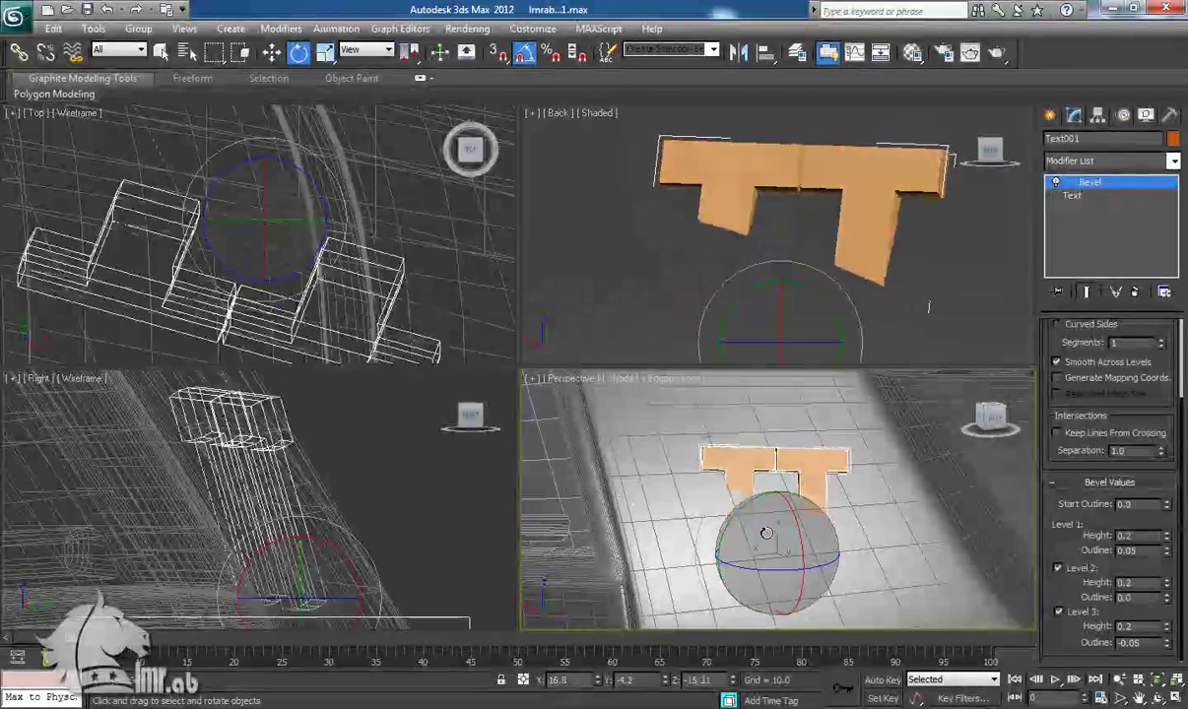
{"action": "key", "text": "ctrl+z"}
Tilt the TT badge to 120 degrees about X to match the trunk slope, and move it slightly outward along Y
{"action": "middle_click_drag", "start_coordinate": [768, 533], "coordinate": [793, 554], "text": "alt"}
{"action": "left_click_drag", "start_coordinate": [793, 554], "coordinate": [790, 516]}
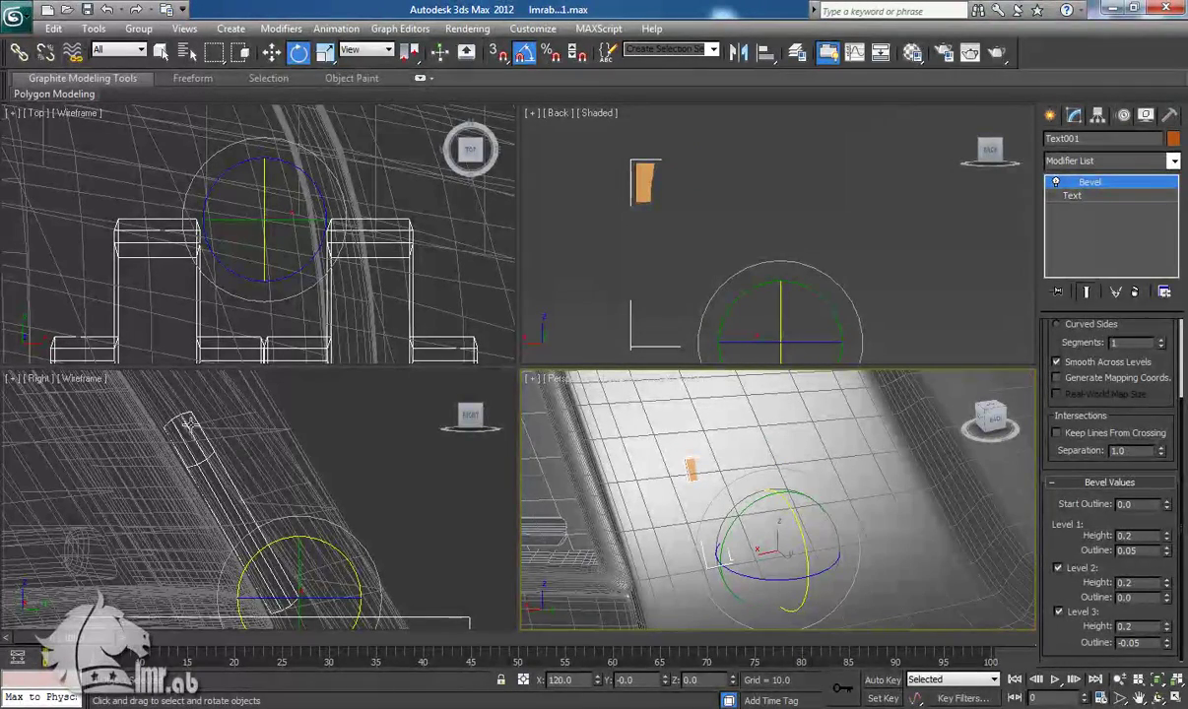
{"action": "key", "text": "w"}
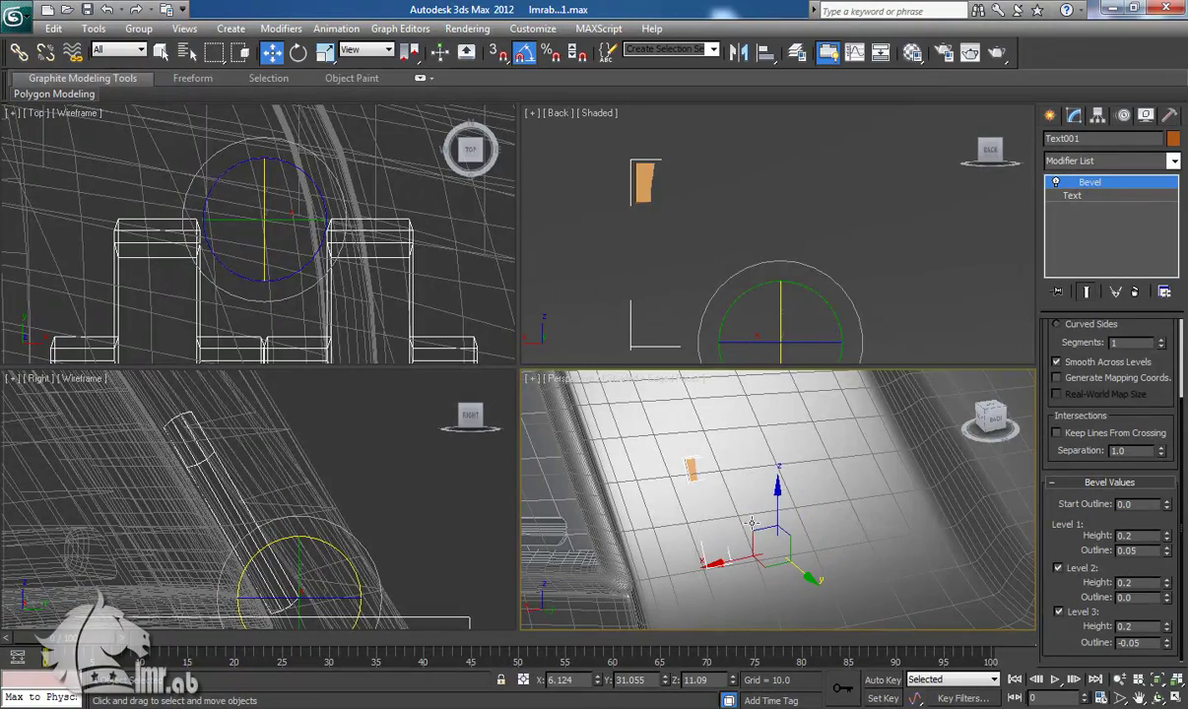
{"action": "scroll", "coordinate": [269, 184], "scroll_direction": "down", "scroll_amount": 3}
{"action": "right_click", "coordinate": [828, 616]}
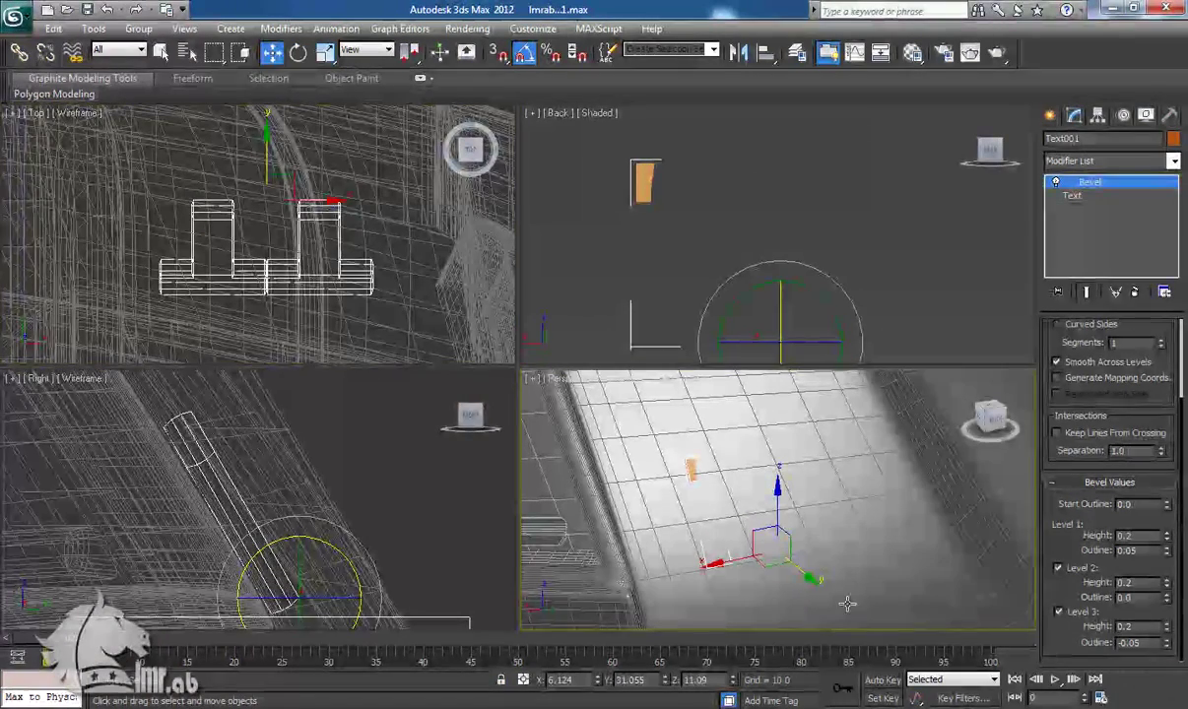
{"action": "left_click_drag", "start_coordinate": [808, 576], "coordinate": [817, 580]}
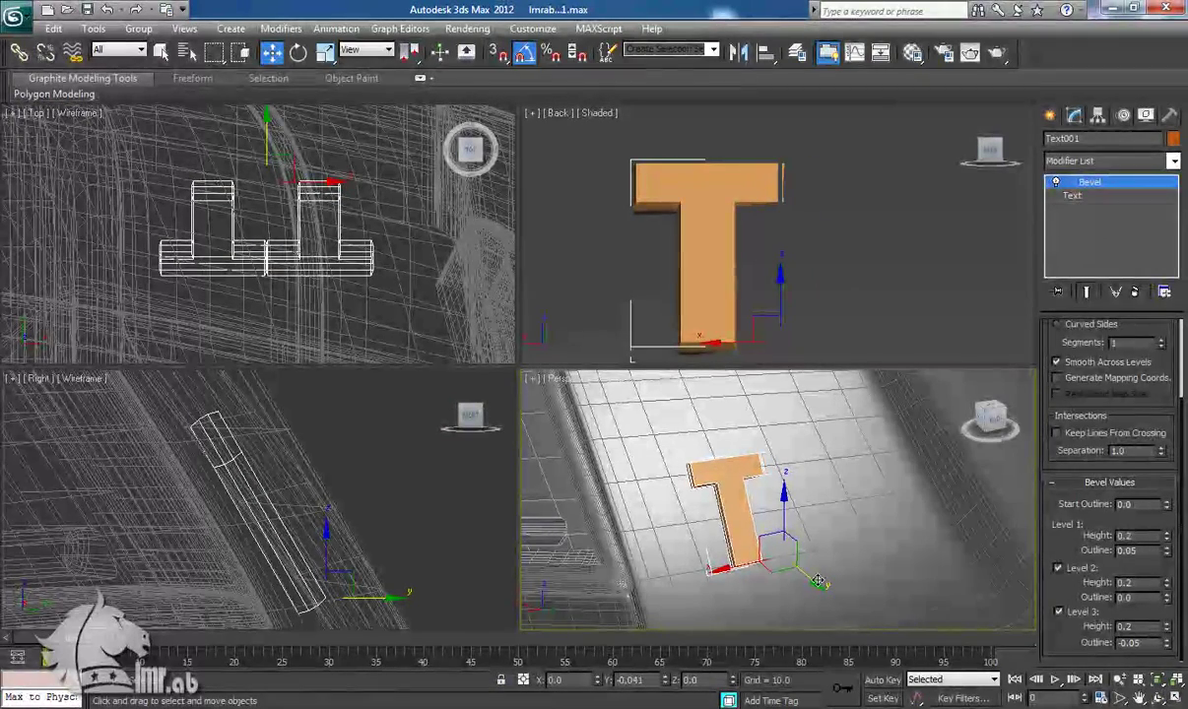
Rotate the TT badge to -10 degrees about Z and pull it outward along Y until both letters clear the trunk surface
{"action": "key", "text": "e"}
{"action": "left_click_drag", "start_coordinate": [838, 572], "coordinate": [826, 579]}
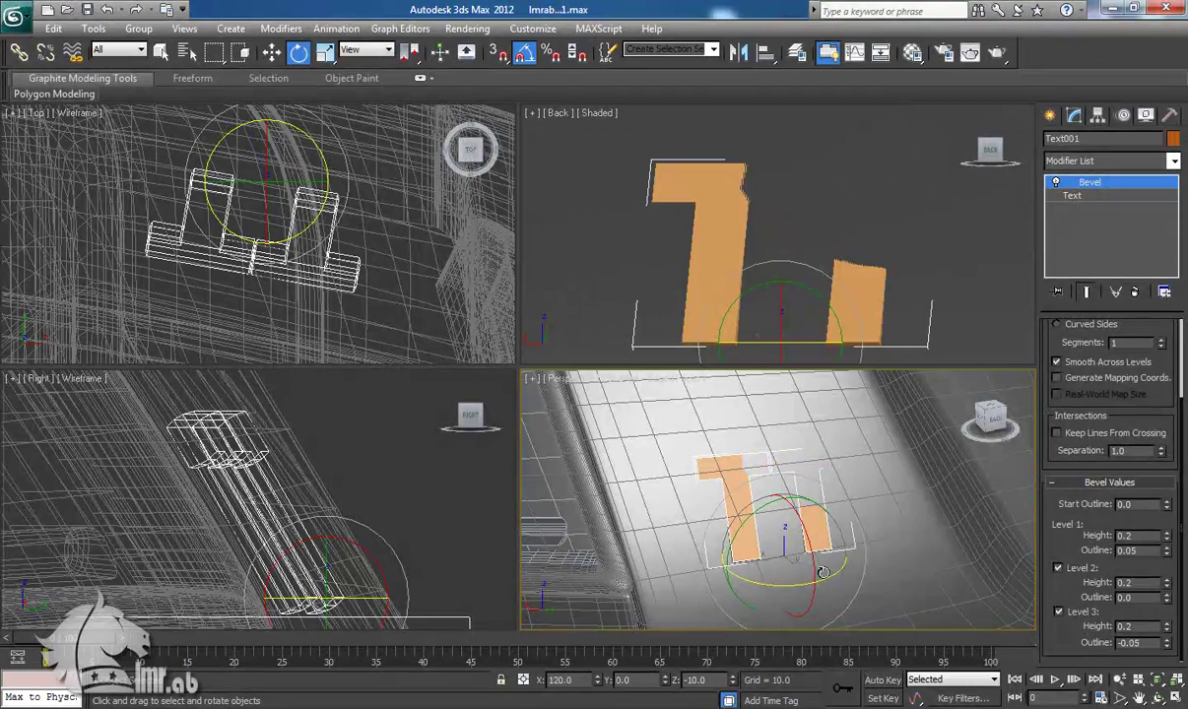
{"action": "scroll", "coordinate": [788, 237], "scroll_direction": "down", "scroll_amount": 4}
{"action": "middle_click_drag", "start_coordinate": [801, 255], "coordinate": [787, 275]}
{"action": "key", "text": "w"}
{"action": "middle_click_drag", "start_coordinate": [779, 511], "coordinate": [810, 572], "text": "alt"}
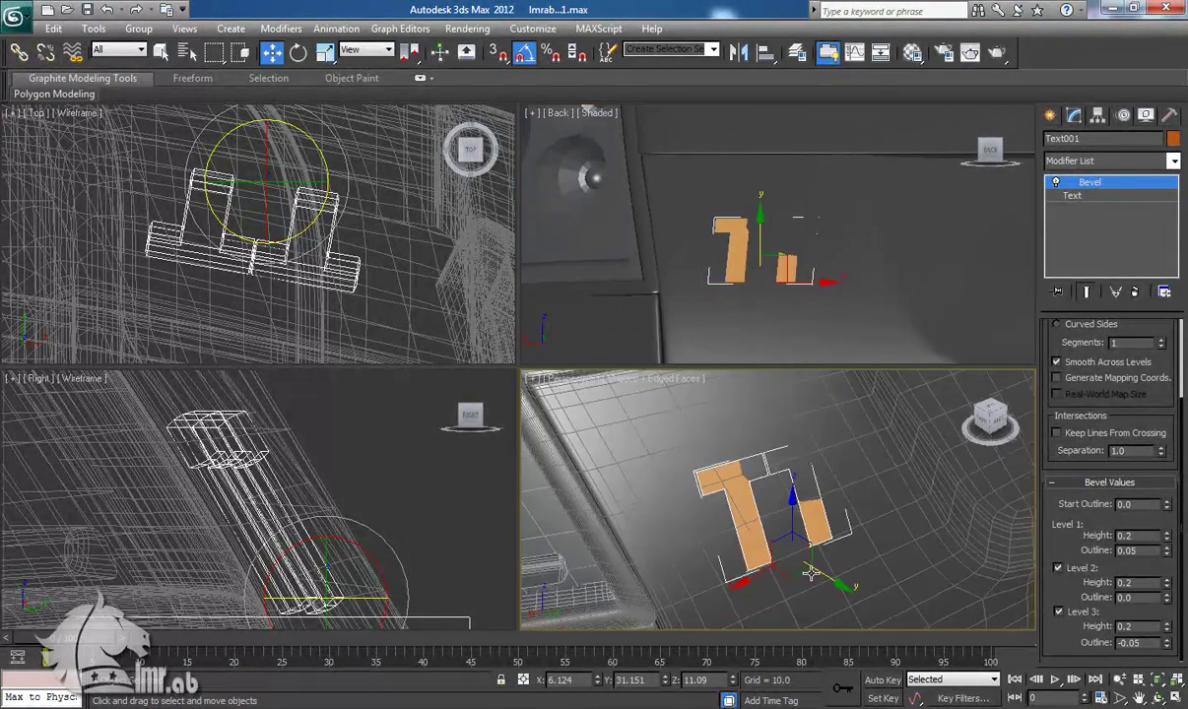
{"action": "left_click_drag", "start_coordinate": [823, 575], "coordinate": [829, 578]}
{"action": "middle_click_drag", "start_coordinate": [826, 576], "coordinate": [850, 612], "text": "alt"}
{"action": "left_click_drag", "start_coordinate": [821, 586], "coordinate": [823, 589]}
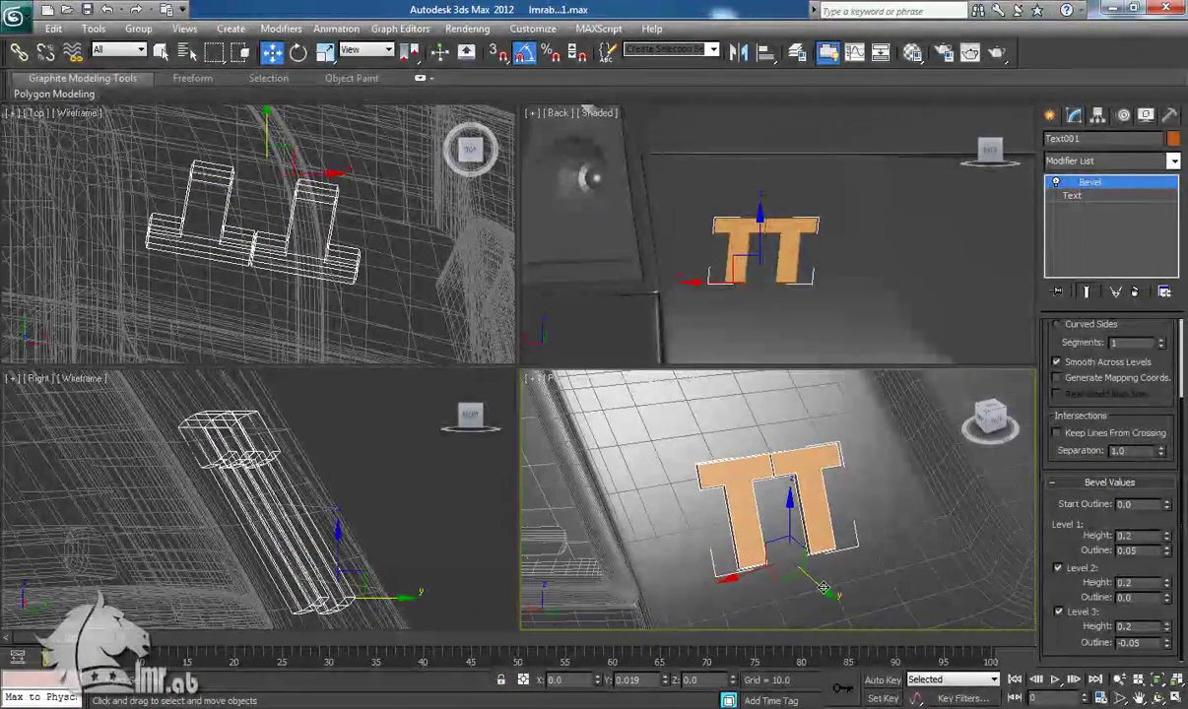
Fine-tune the TT badge's seating on the trunk surface and its rotation to about X 119.07, Y -0.17, Z -10.2 degrees
{"action": "key", "text": "z"}
{"action": "middle_click_drag", "start_coordinate": [817, 572], "coordinate": [907, 573], "text": "alt"}
{"action": "mouse_move", "coordinate": [883, 540]}
{"action": "left_mouse_down"}
{"action": "mouse_move", "coordinate": [905, 530]}
{"action": "mouse_move", "coordinate": [894, 533]}
{"action": "left_mouse_up"}
{"action": "middle_click_drag", "start_coordinate": [908, 572], "coordinate": [742, 464], "text": "alt"}
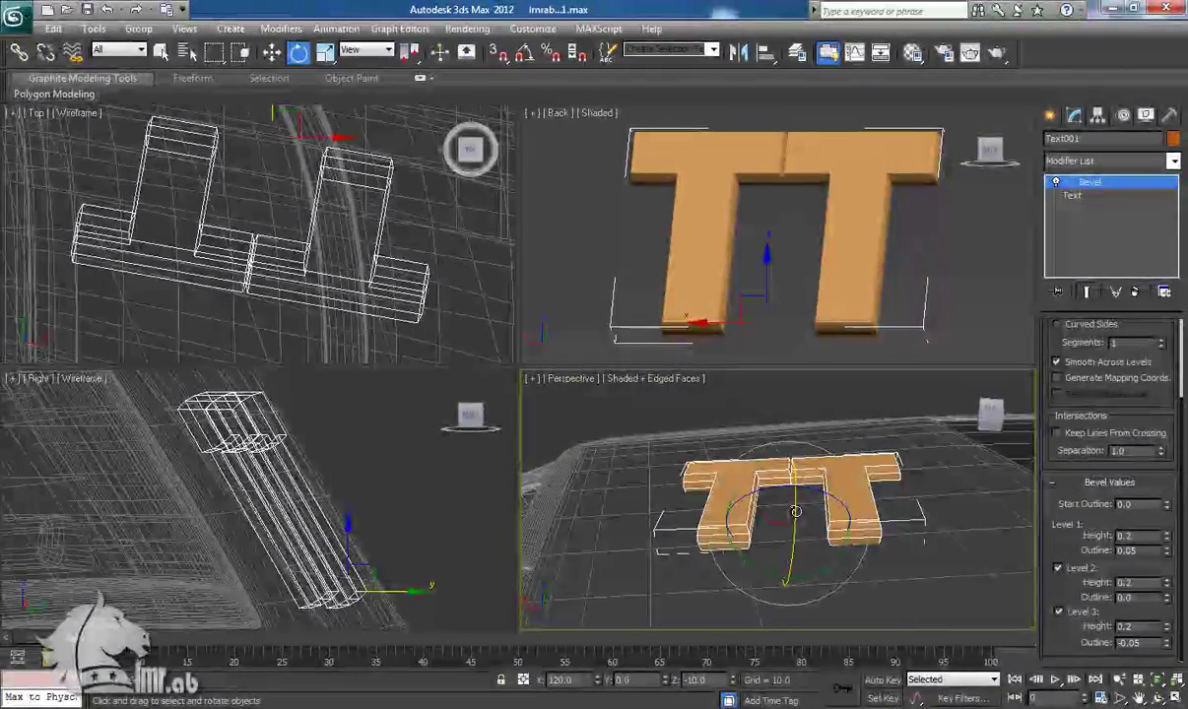
{"action": "left_click_drag", "start_coordinate": [796, 511], "coordinate": [816, 492]}
{"action": "middle_click_drag", "start_coordinate": [796, 524], "coordinate": [747, 547], "text": "alt"}
{"action": "scroll", "coordinate": [747, 544], "scroll_direction": "down", "scroll_amount": 5}
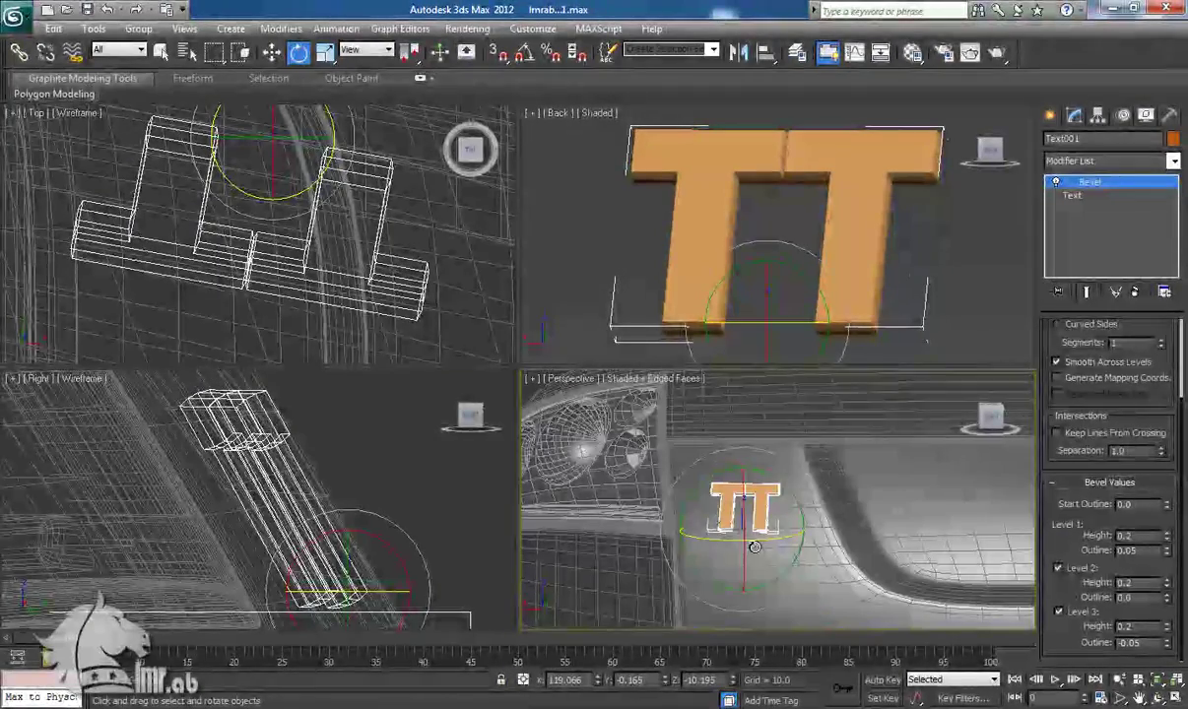
Hide the edged faces in the perspective view and save the scene
{"action": "key", "text": "F4"}
{"action": "scroll", "coordinate": [752, 545], "scroll_direction": "down", "scroll_amount": 5}
{"action": "key", "text": "ctrl+s"}
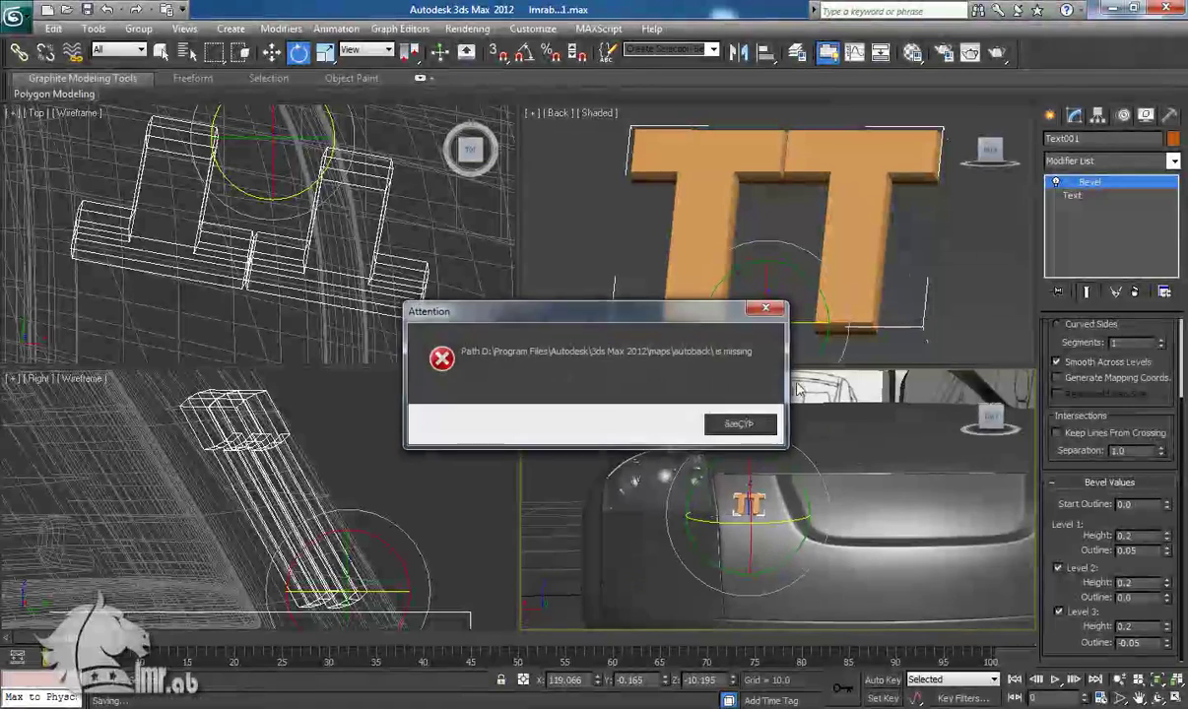
Assign the 08 - Defaultf material to the TT badge and change its object colour to dark gray
{"action": "left_click", "coordinate": [768, 310]}
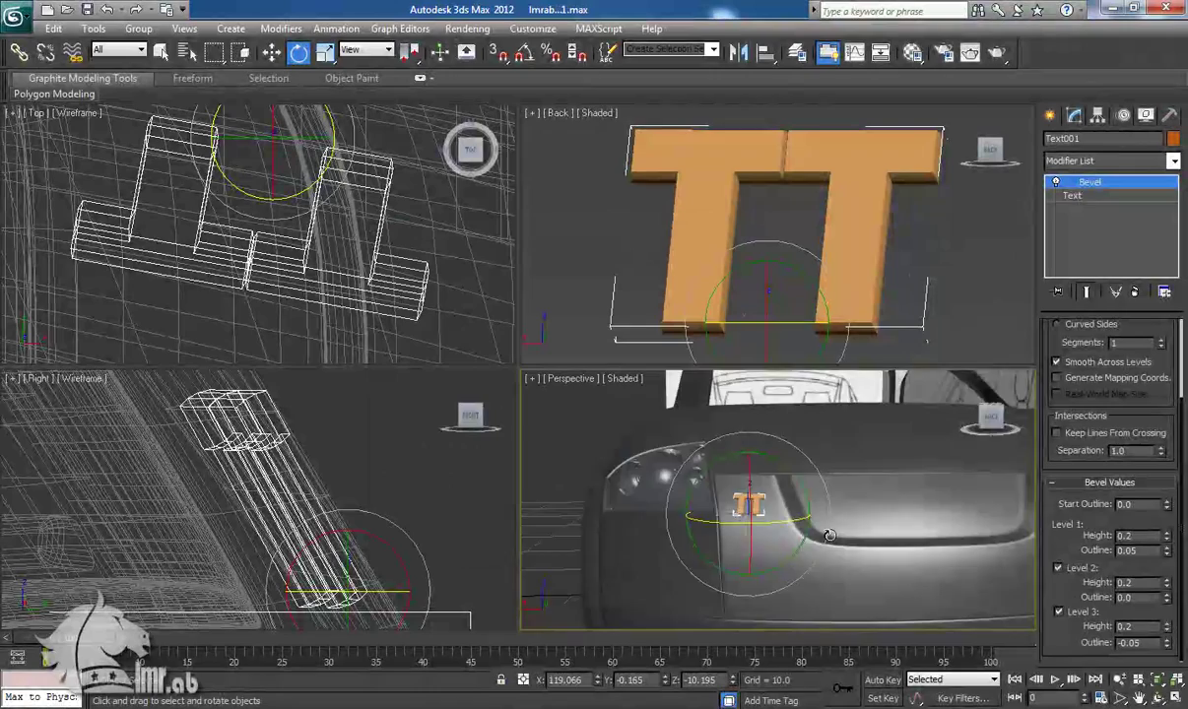
{"action": "middle_click_drag", "start_coordinate": [823, 523], "coordinate": [810, 563], "text": "alt"}
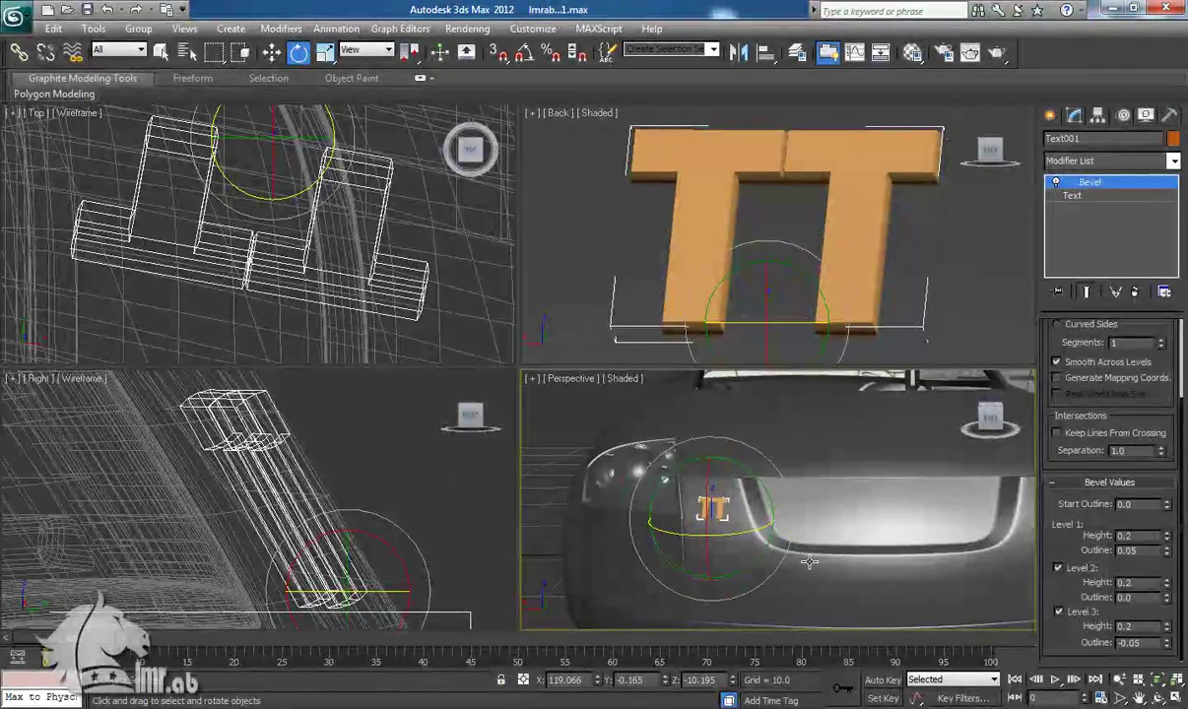
{"action": "key", "text": "m"}
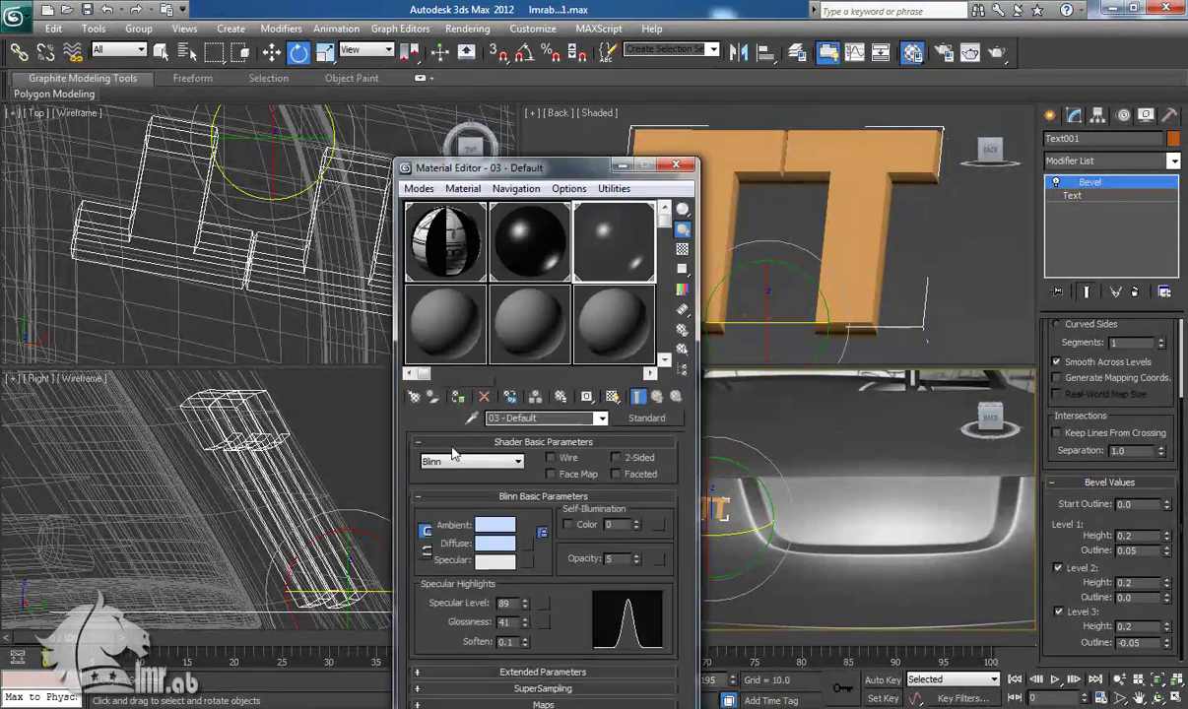
{"action": "left_click", "coordinate": [519, 242]}
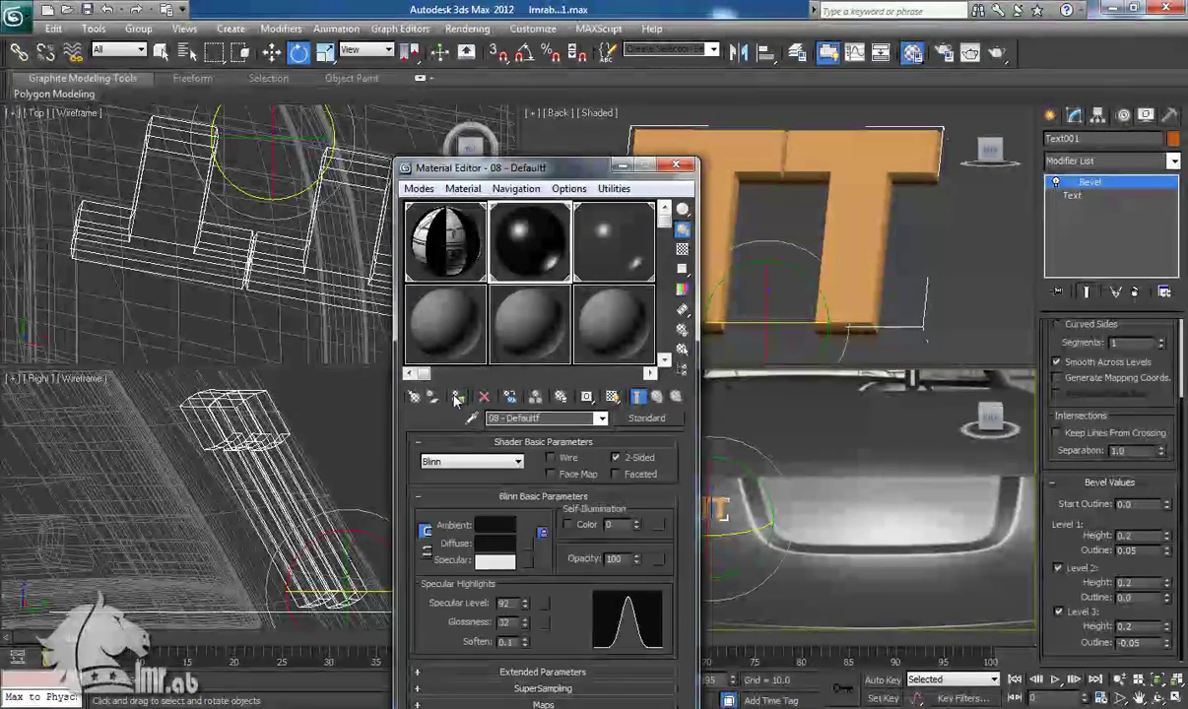
{"action": "left_click", "coordinate": [674, 168]}
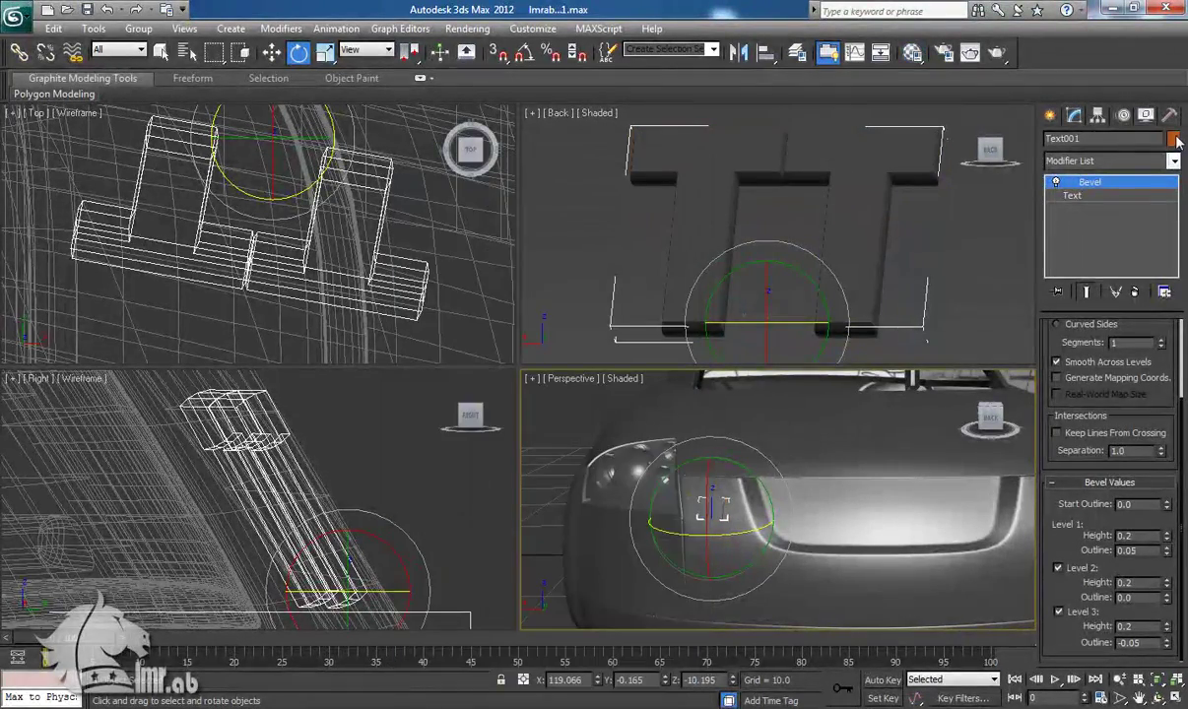
{"action": "left_click", "coordinate": [1174, 139]}
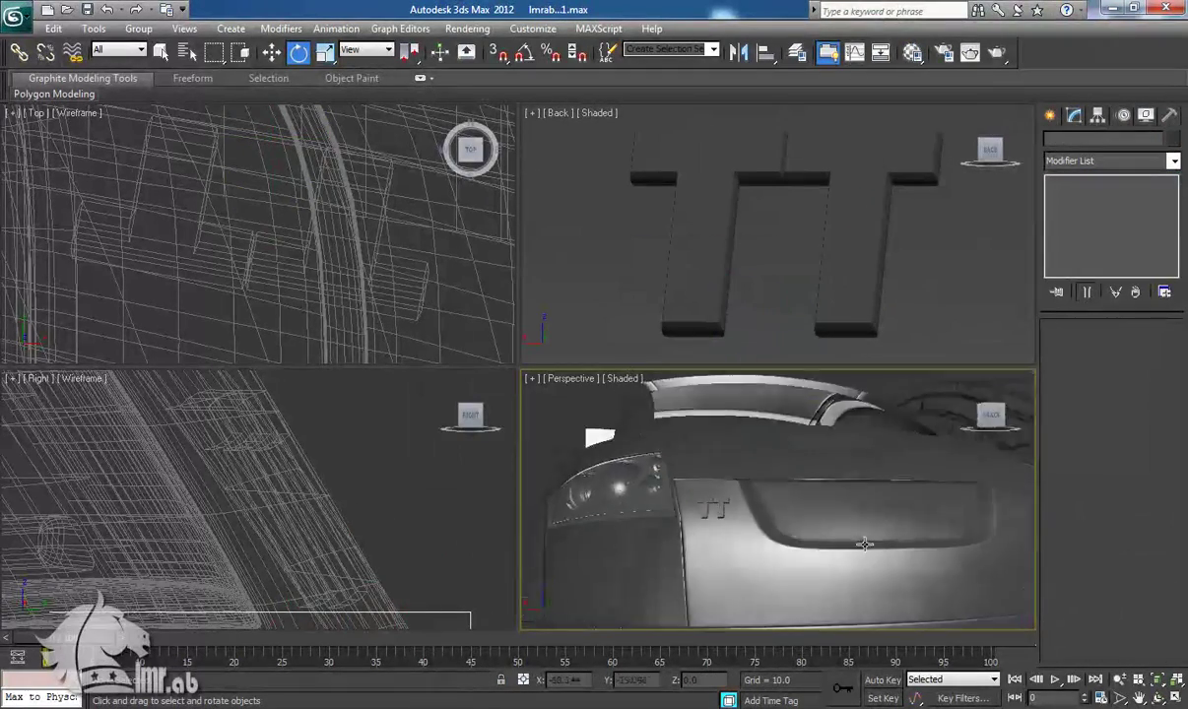
Rotate the TT badge on the trunk to about X 118.4, Y 3.7, Z -10.2 degrees
{"action": "scroll", "coordinate": [864, 544], "scroll_direction": "down", "scroll_amount": 6}
{"action": "middle_click_drag", "start_coordinate": [833, 560], "coordinate": [767, 546], "text": "alt"}
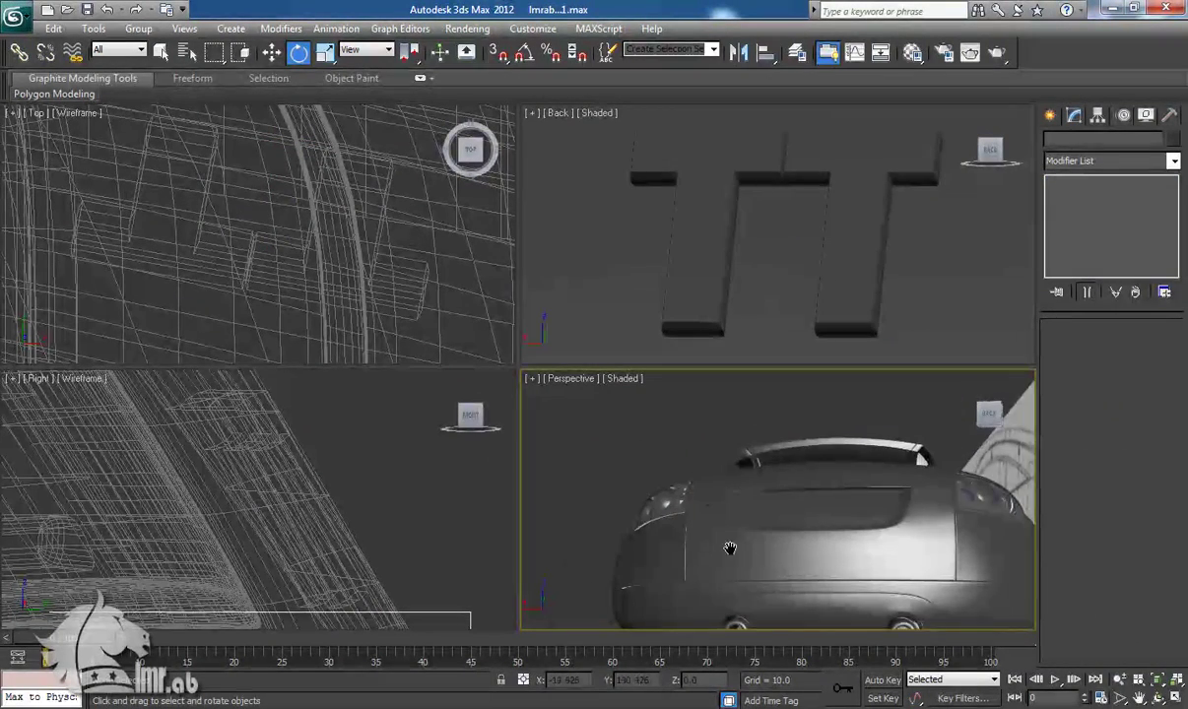
{"action": "scroll", "coordinate": [713, 553], "scroll_direction": "up", "scroll_amount": 8}
{"action": "left_click", "coordinate": [827, 512]}
{"action": "left_click_drag", "start_coordinate": [835, 539], "coordinate": [833, 527]}
Show edged faces in the perspective view and rotate the TT badge about 1.87 degrees around Z against the trunk surface
{"action": "middle_click_drag", "start_coordinate": [840, 469], "coordinate": [846, 602], "text": "alt"}
{"action": "key", "text": "F4"}
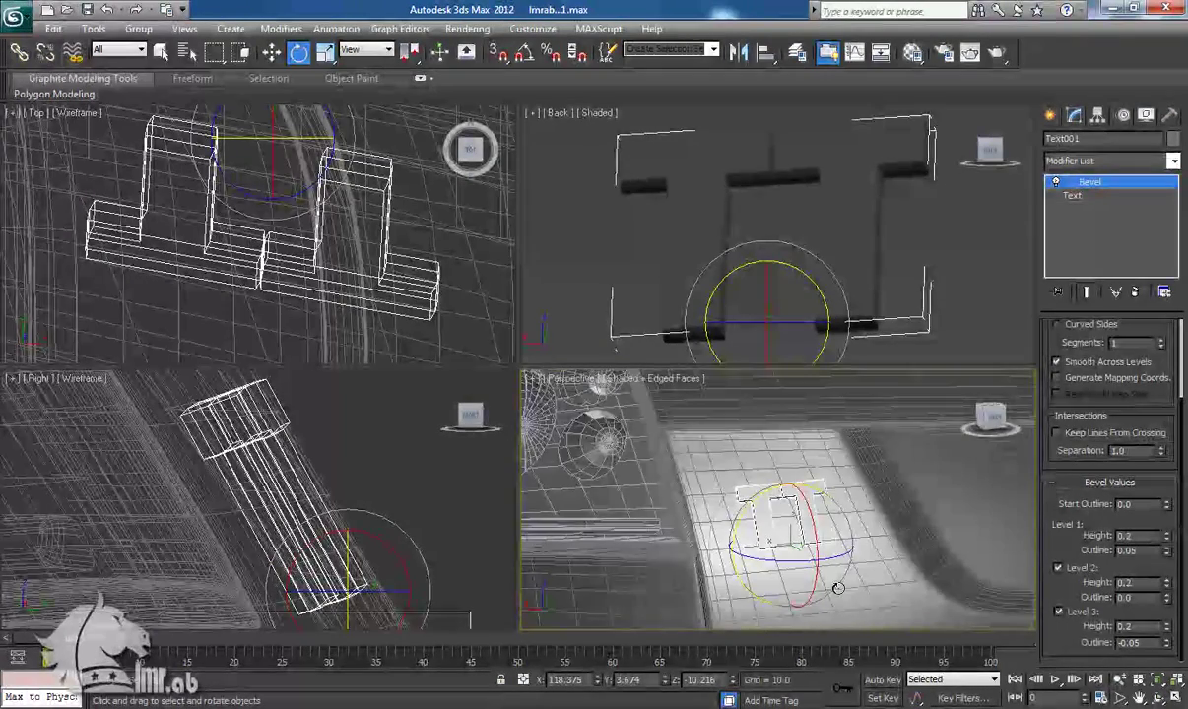
{"action": "key", "text": "z"}
{"action": "mouse_move", "coordinate": [817, 560]}
{"action": "middle_mouse_down", "text": "alt"}
{"action": "mouse_move", "coordinate": [885, 558]}
{"action": "mouse_move", "coordinate": [785, 467]}
{"action": "middle_mouse_up", "text": "alt"}
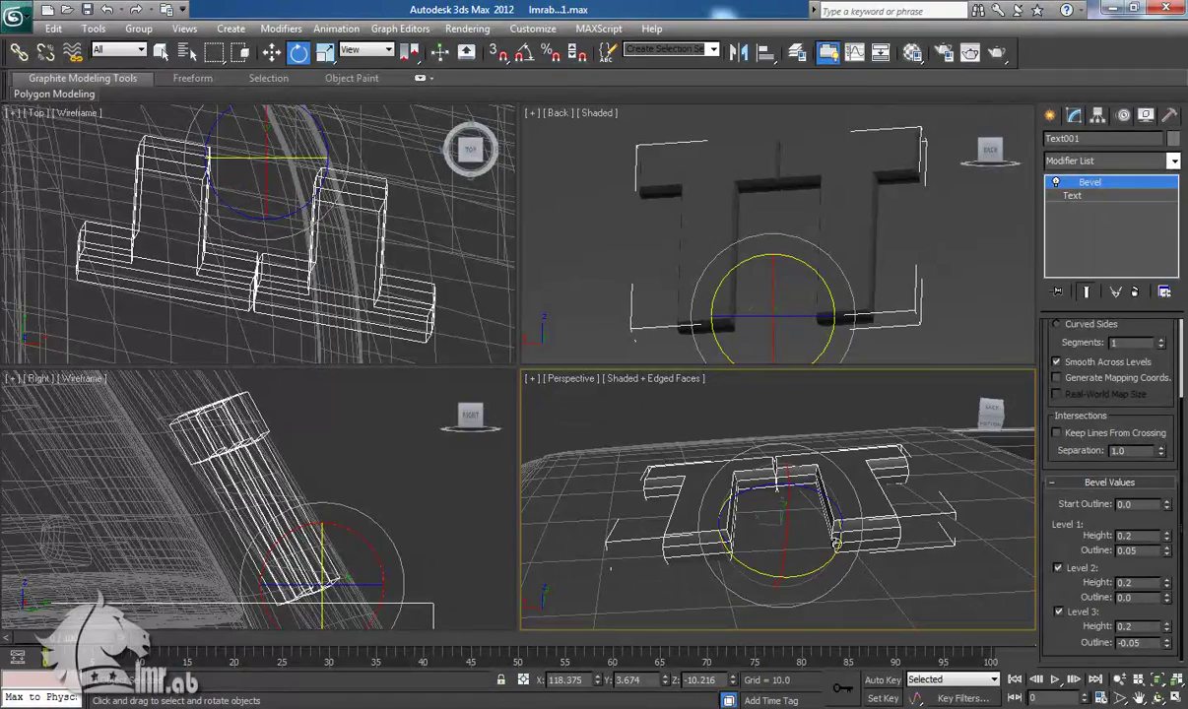
{"action": "left_click_drag", "start_coordinate": [821, 493], "coordinate": [824, 492]}
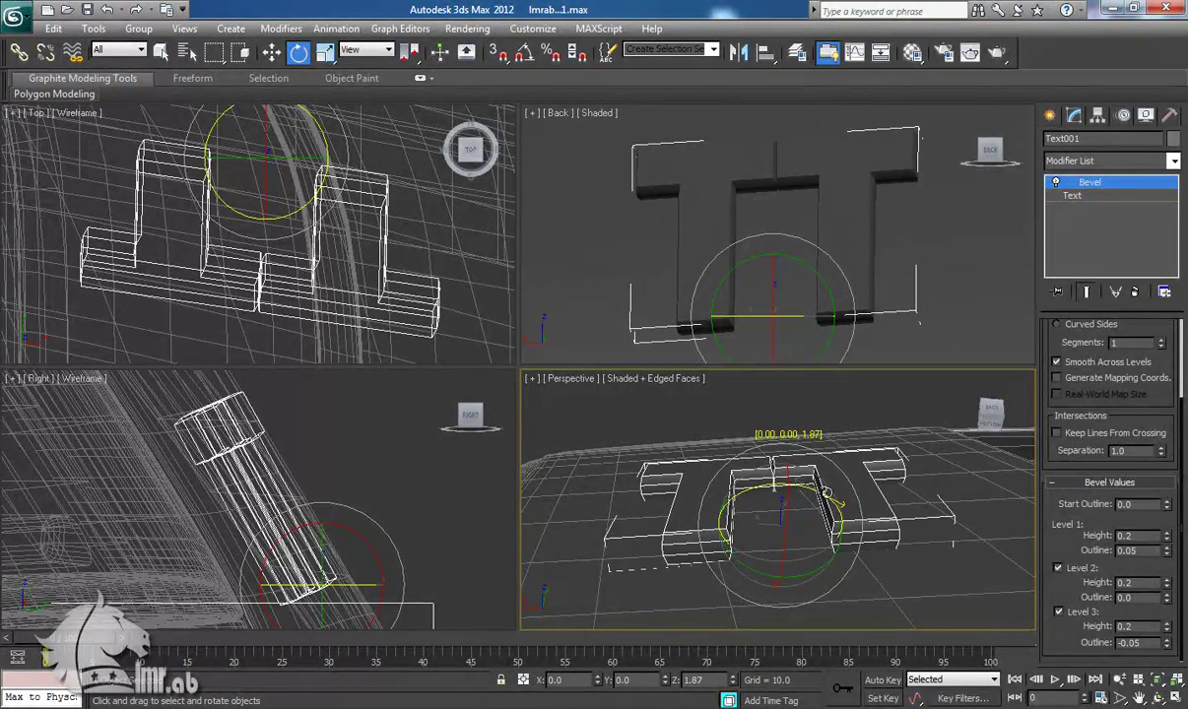
Deselect the TT badge, hide the edged faces in the perspective view, and consult the car's rear reference photo
{"action": "key", "text": "w"}
{"action": "scroll", "coordinate": [818, 547], "scroll_direction": "down", "scroll_amount": 5}
{"action": "scroll", "coordinate": [818, 548], "scroll_direction": "down", "scroll_amount": 5}
{"action": "left_click", "coordinate": [730, 463]}
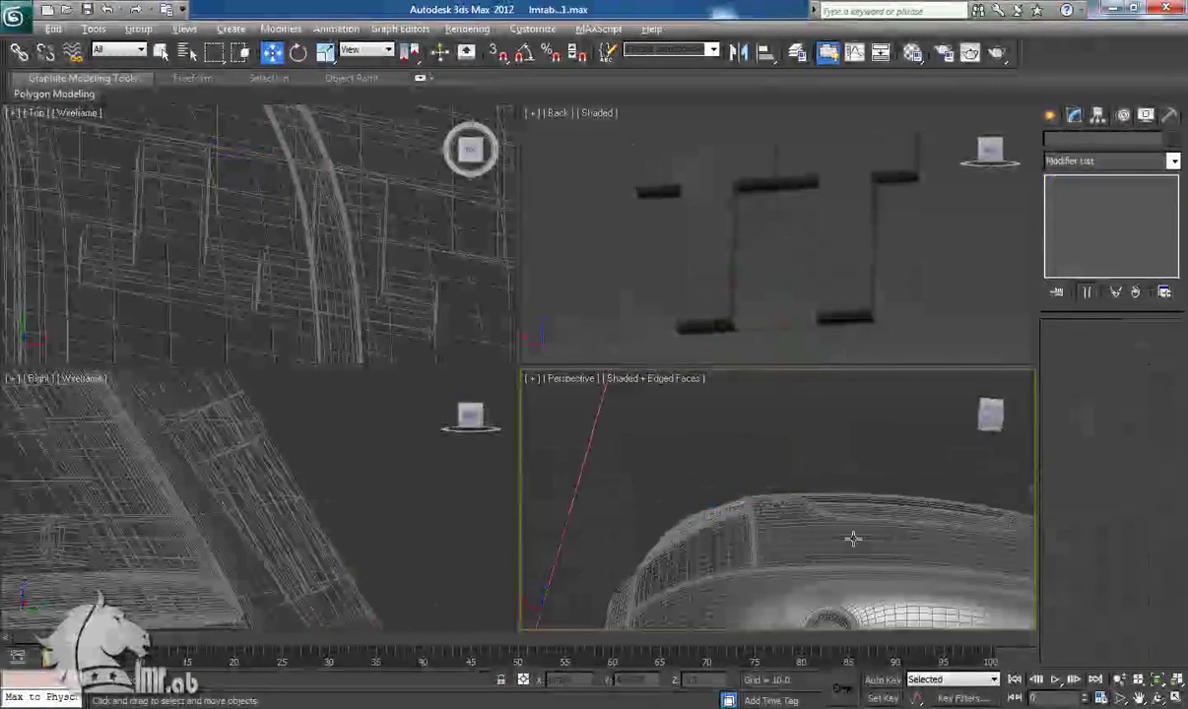
{"action": "middle_click_drag", "start_coordinate": [856, 531], "coordinate": [832, 595], "text": "alt"}
{"action": "key", "text": "F4"}
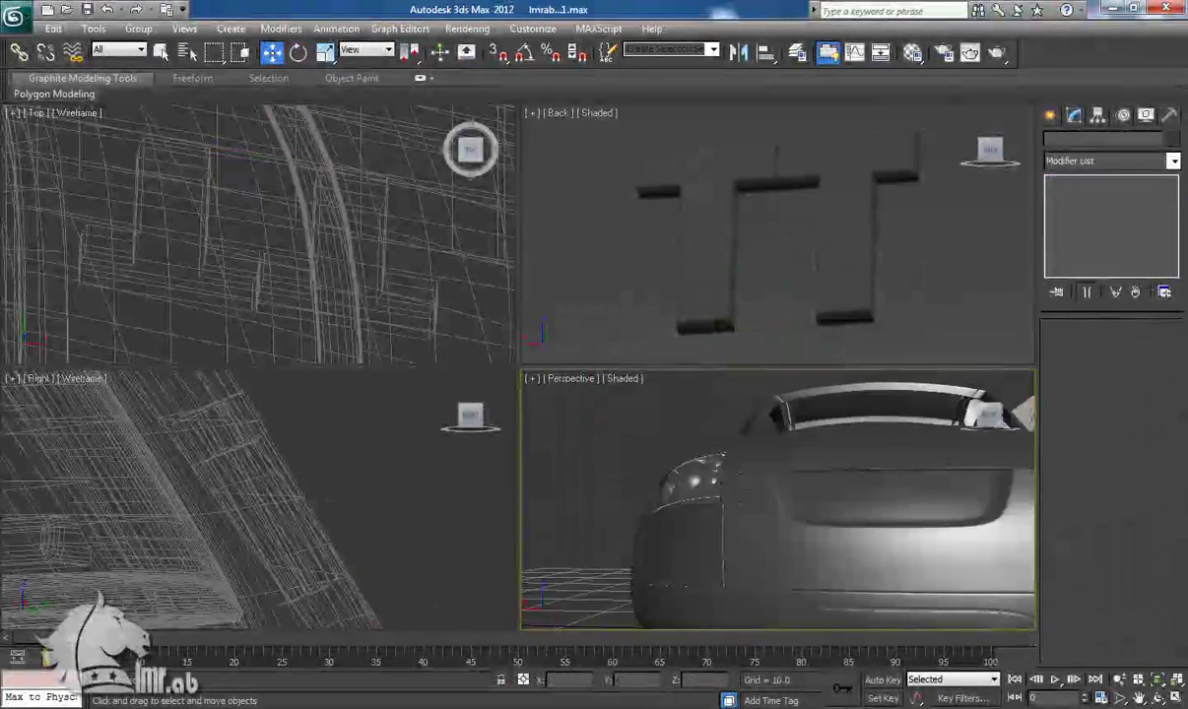
{"action": "key", "text": "alt+Tab"}
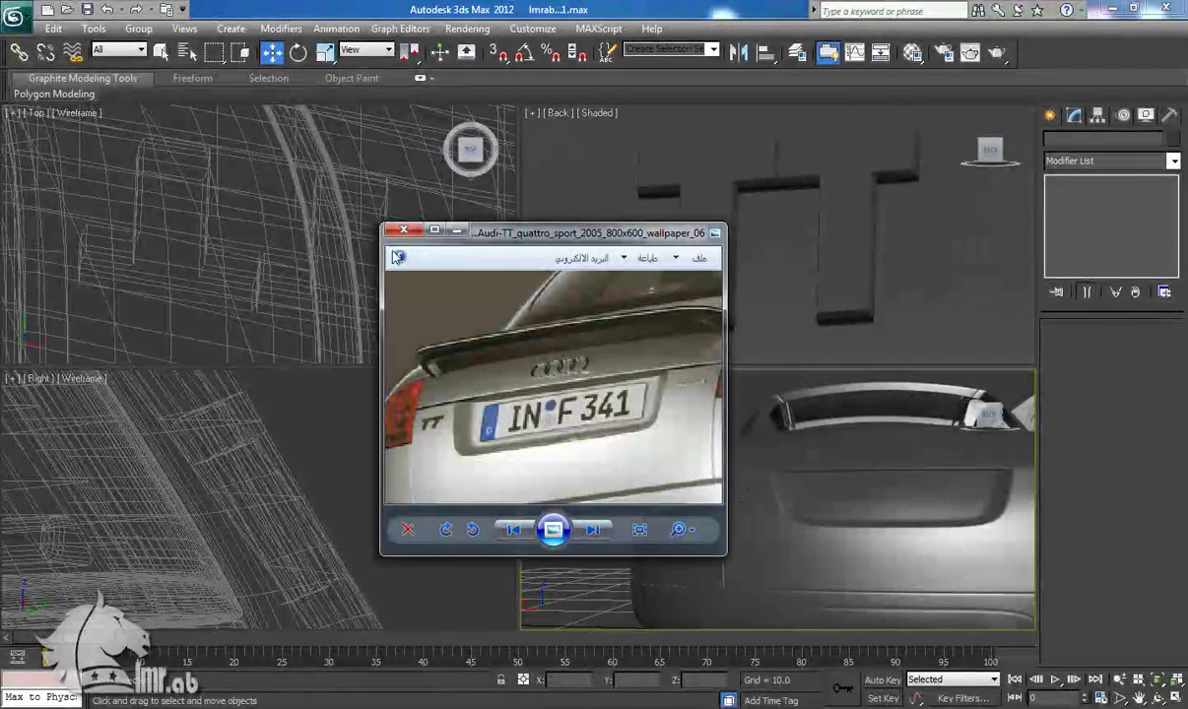
{"action": "left_click", "coordinate": [674, 186]}
Start creating a Torus standard primitive for the rear Audi rings emblem
{"action": "scroll", "coordinate": [690, 182], "scroll_direction": "down", "scroll_amount": 6}
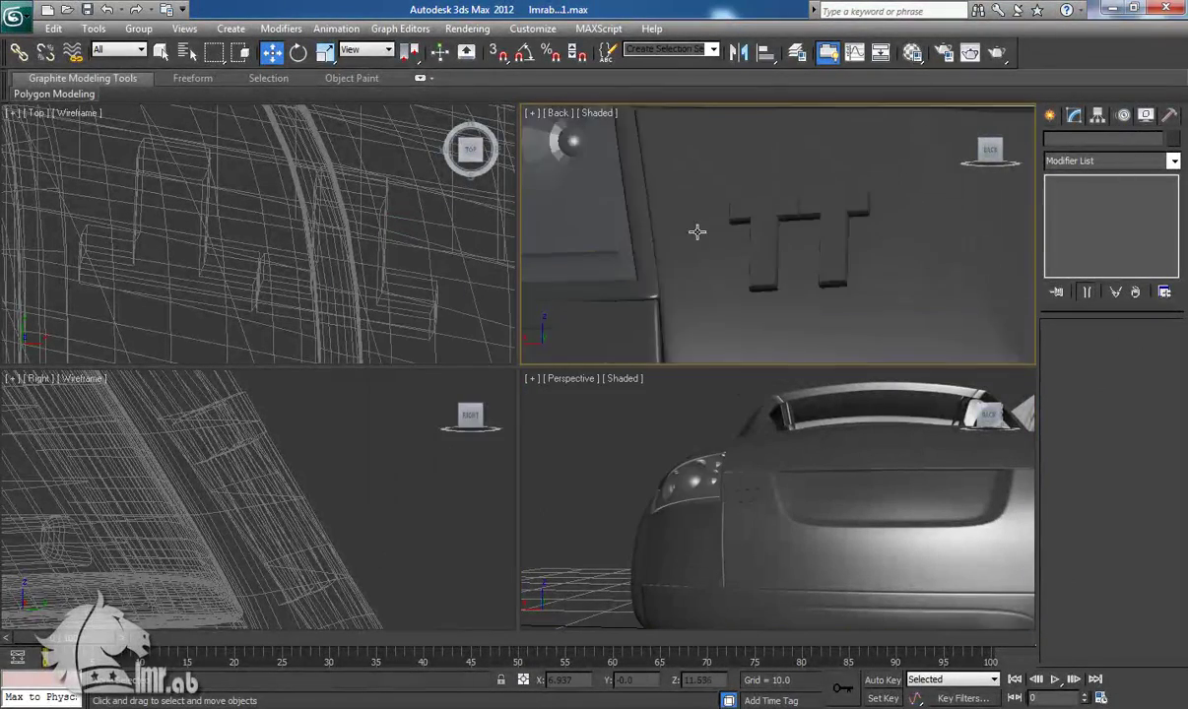
{"action": "middle_click_drag", "start_coordinate": [611, 243], "coordinate": [830, 241]}
{"action": "scroll", "coordinate": [276, 234], "scroll_direction": "down", "scroll_amount": 10}
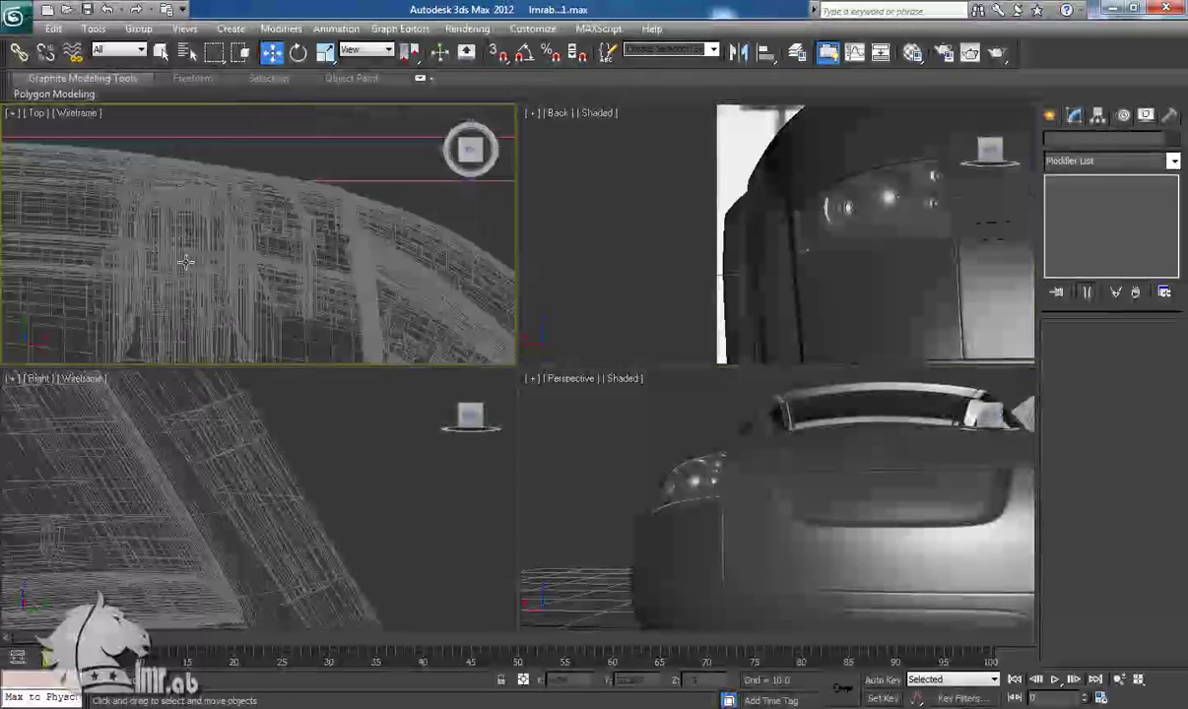
{"action": "middle_click_drag", "start_coordinate": [292, 256], "coordinate": [310, 249]}
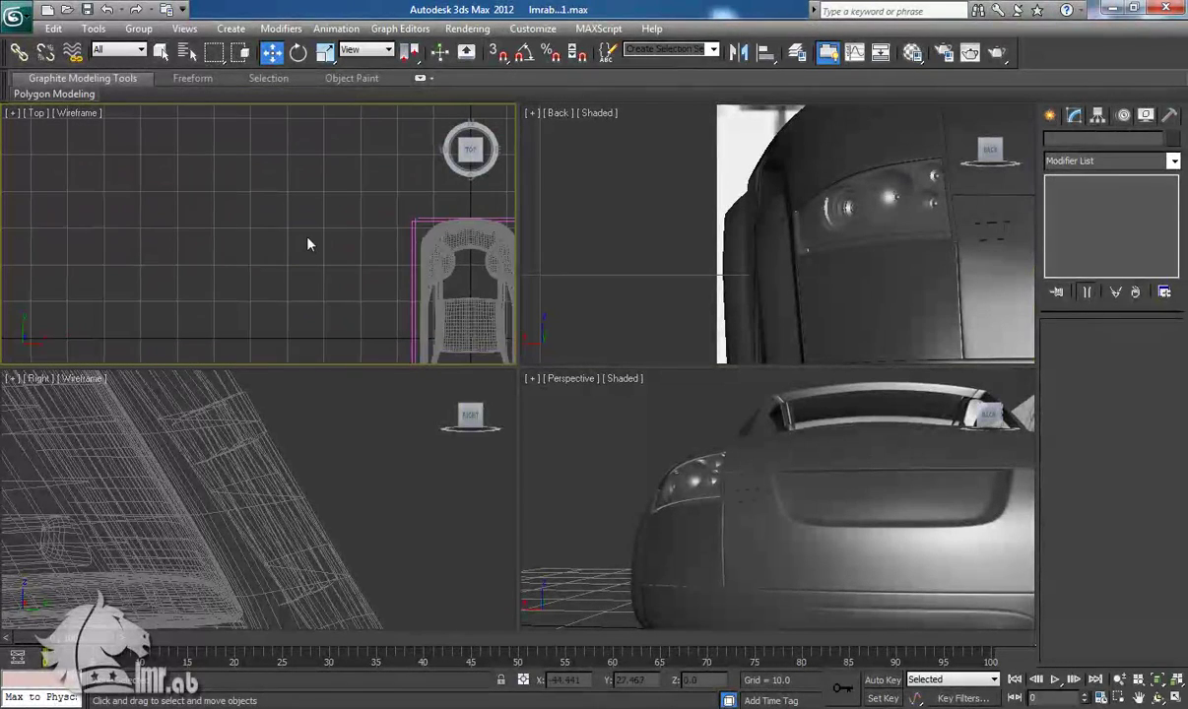
{"action": "left_click", "coordinate": [1051, 115]}
{"action": "left_click", "coordinate": [1076, 142]}
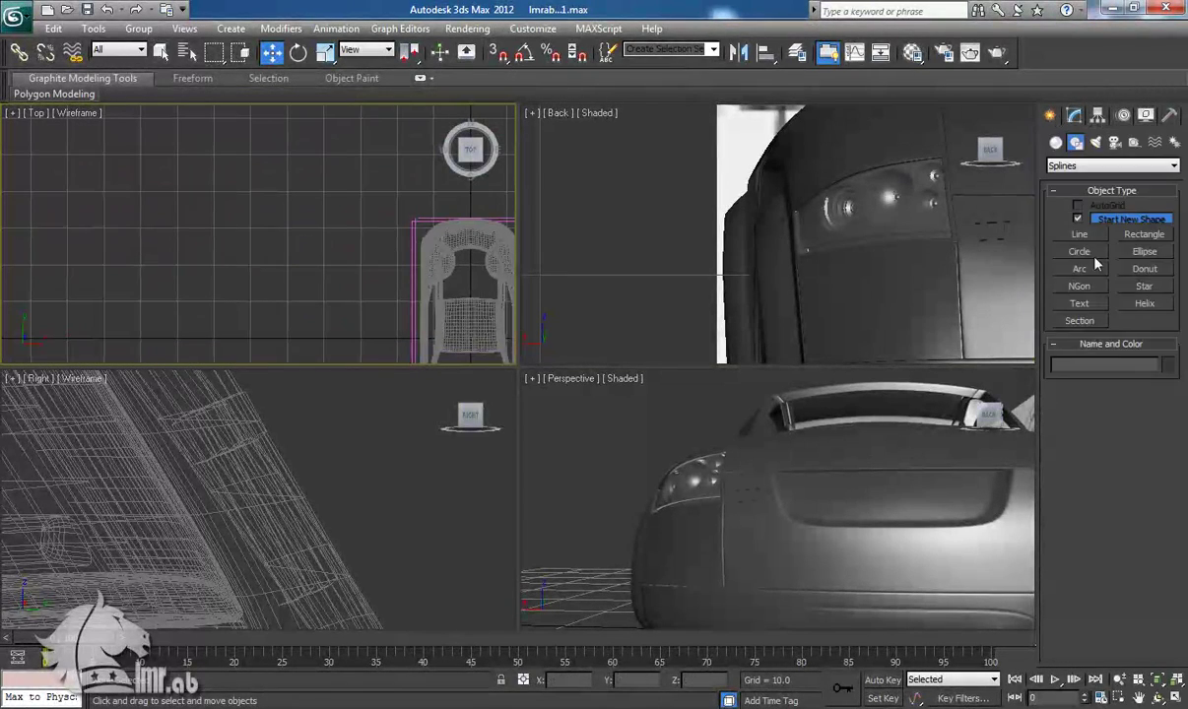
{"action": "left_click", "coordinate": [1055, 142]}
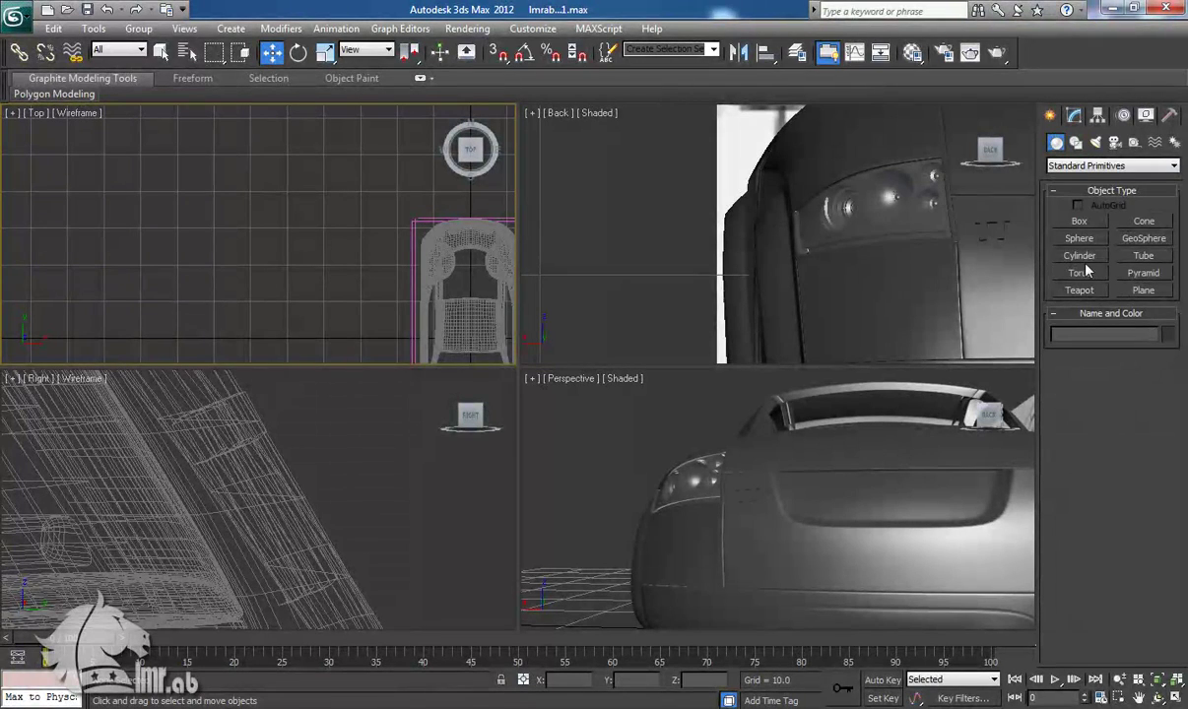
{"action": "left_click", "coordinate": [1074, 275]}
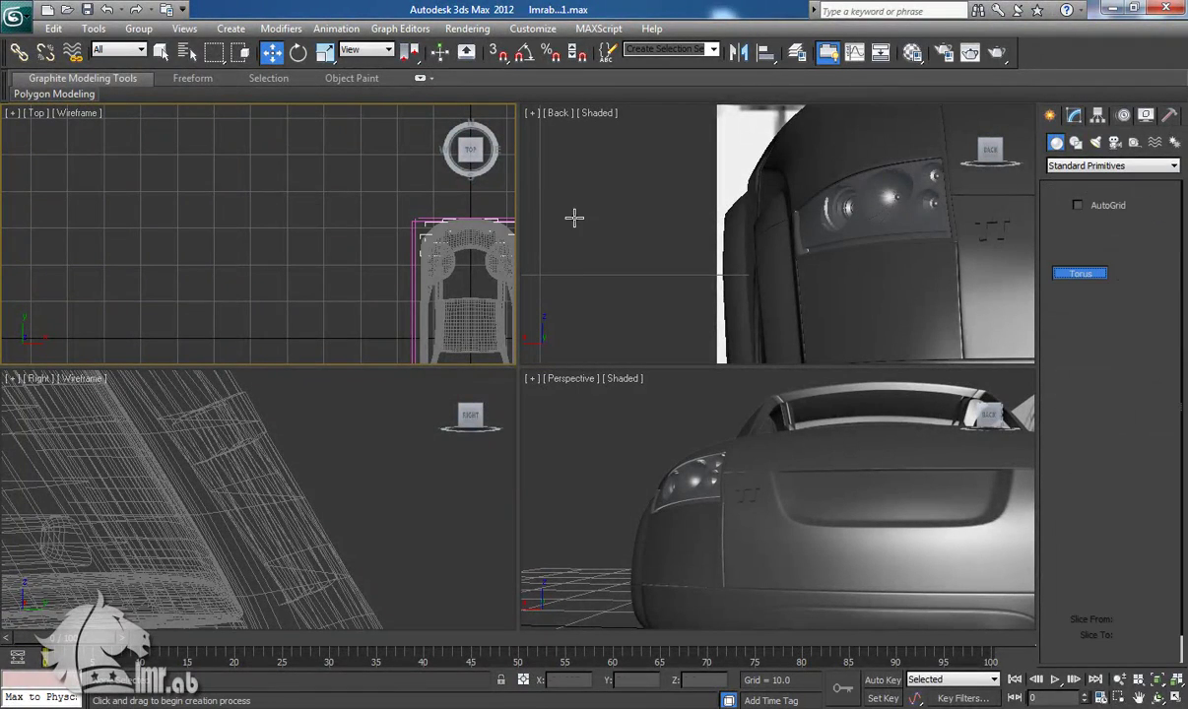